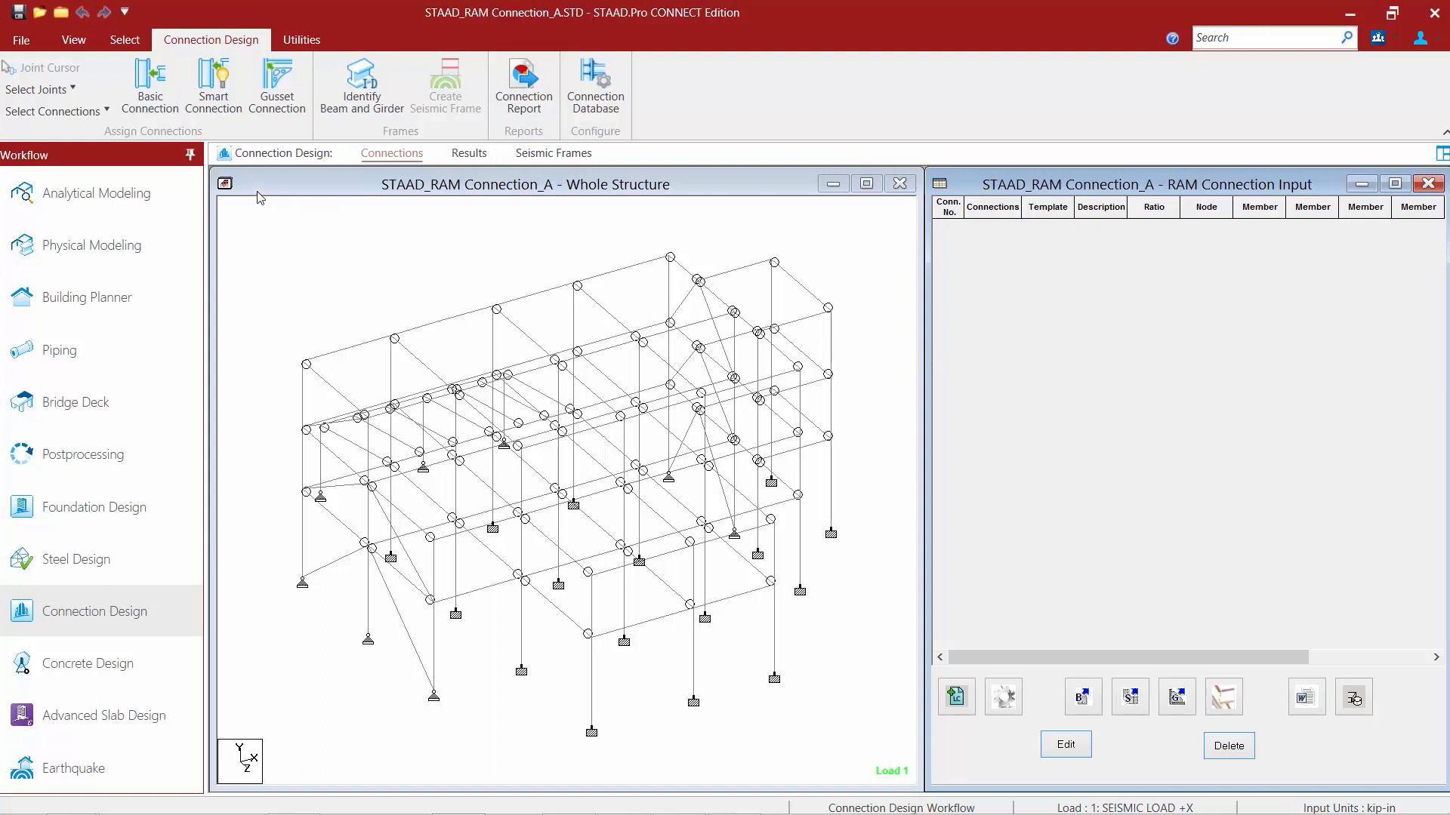
Select all beam-column flange joints in the structure
{"action": "left_click", "coordinate": [37, 89]}
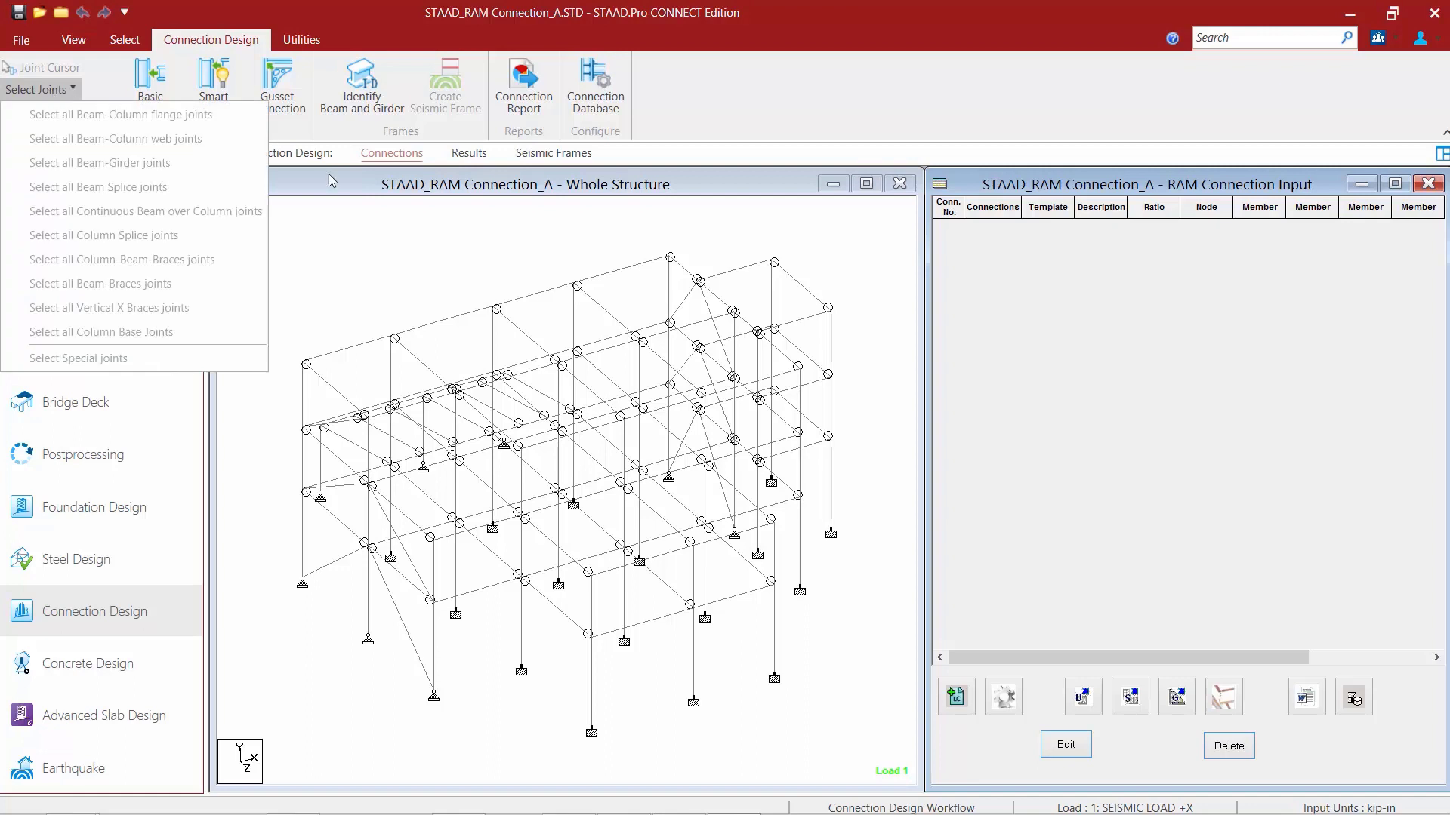
{"action": "left_click", "coordinate": [353, 221]}
{"action": "left_click", "coordinate": [66, 88]}
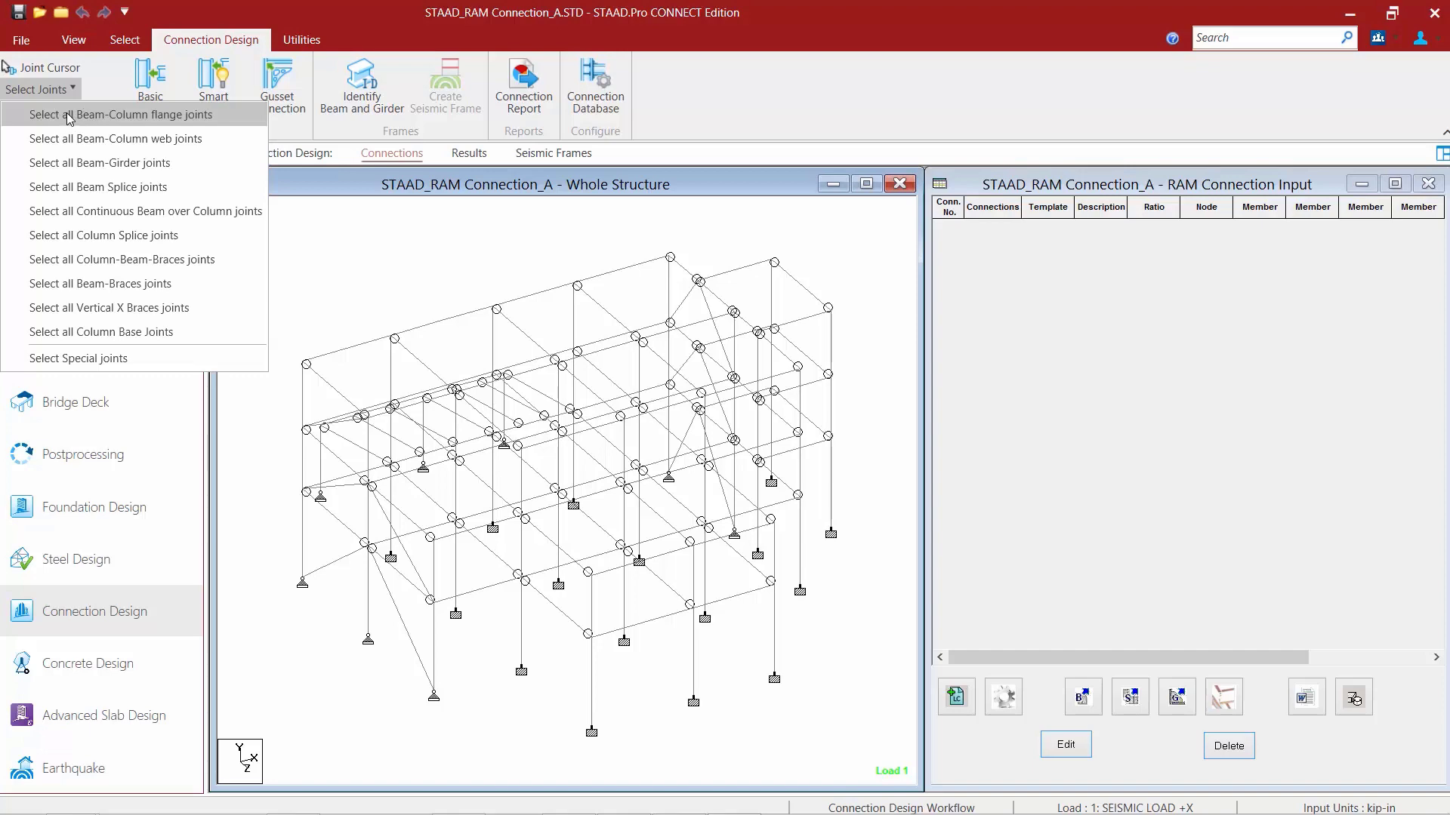
{"action": "left_click", "coordinate": [68, 114]}
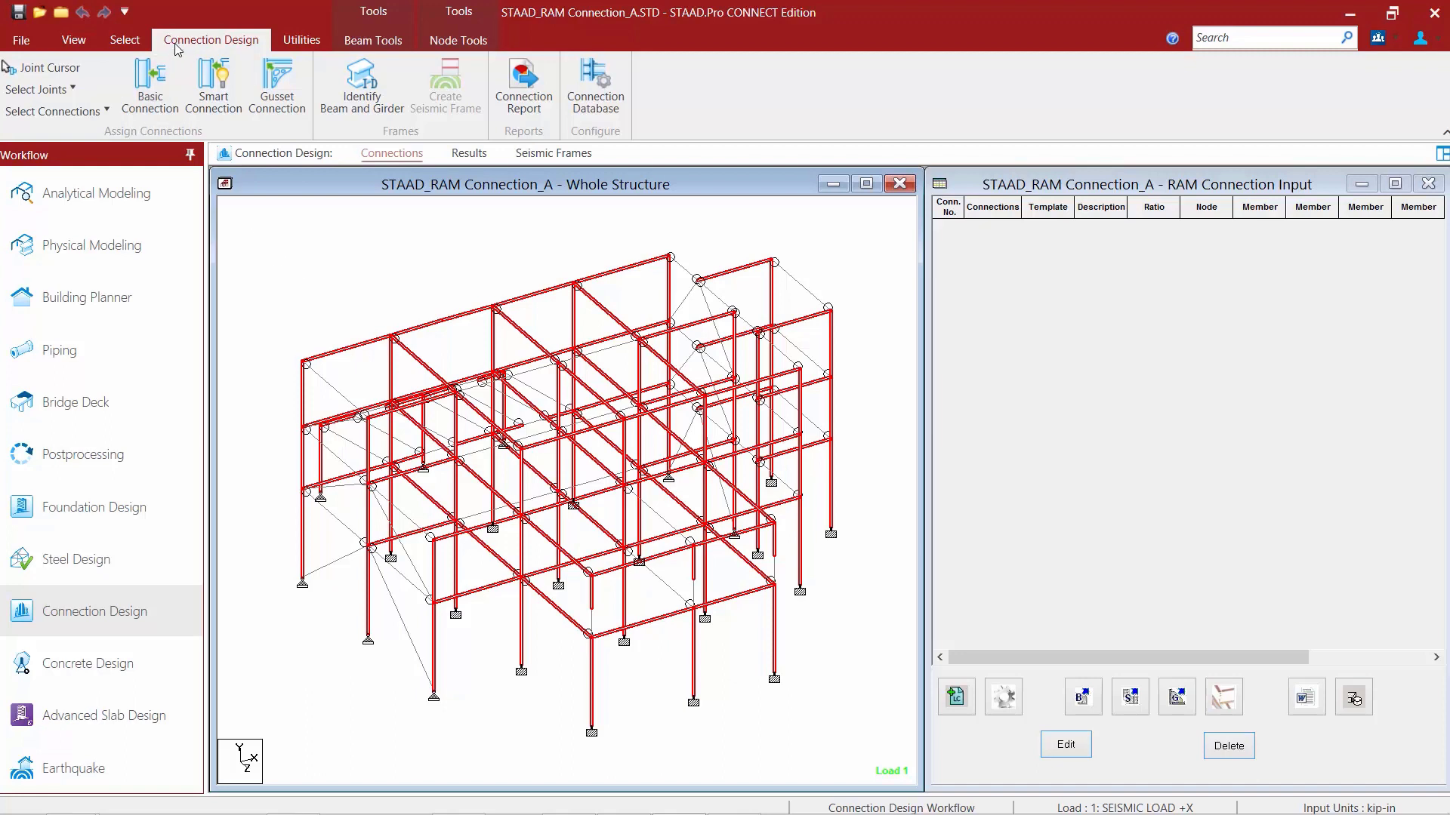
Start assigning a basic connection and choose the Clip Angle BCF connection type
{"action": "left_click", "coordinate": [148, 83]}
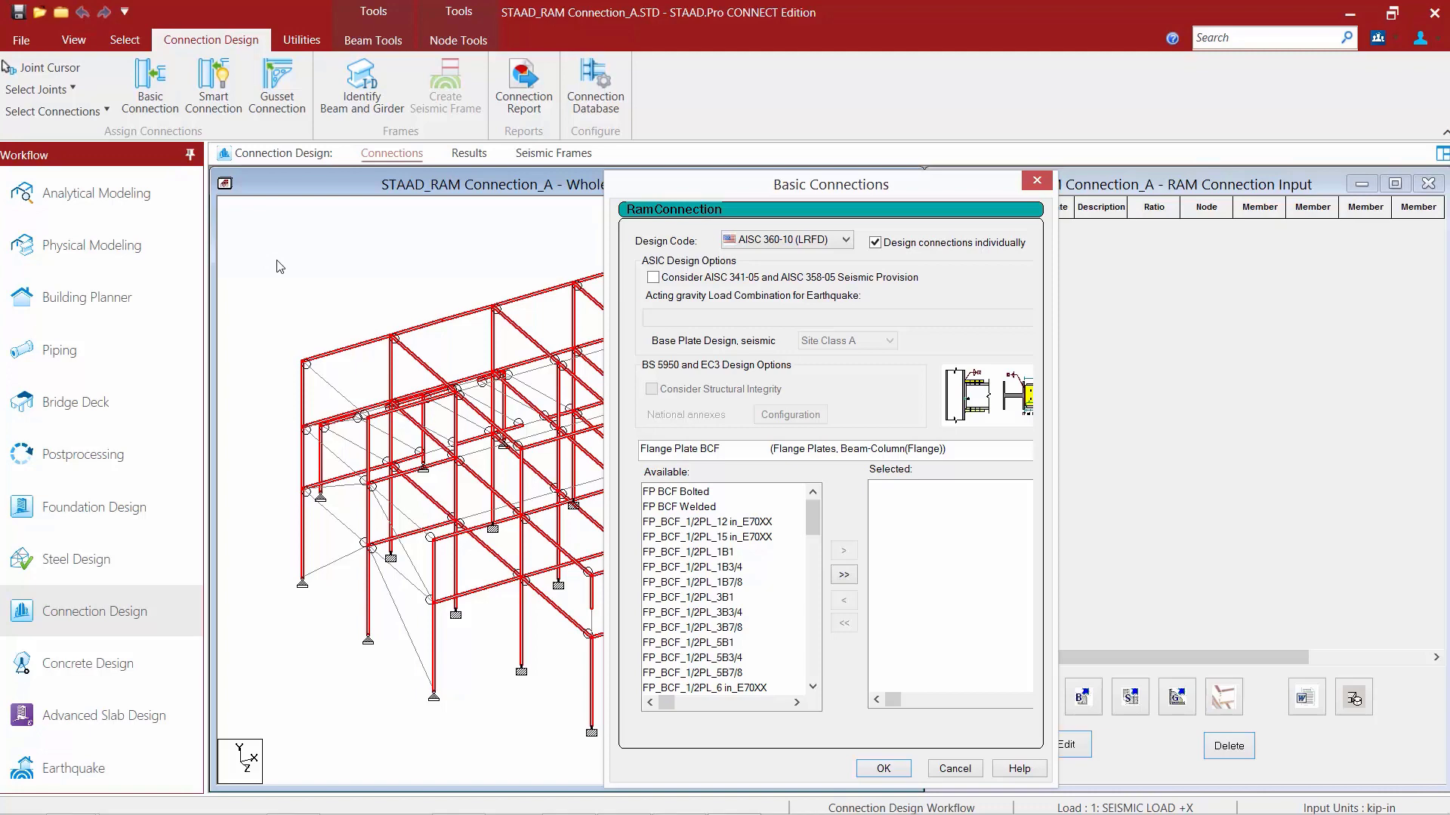
{"action": "left_click", "coordinate": [688, 450]}
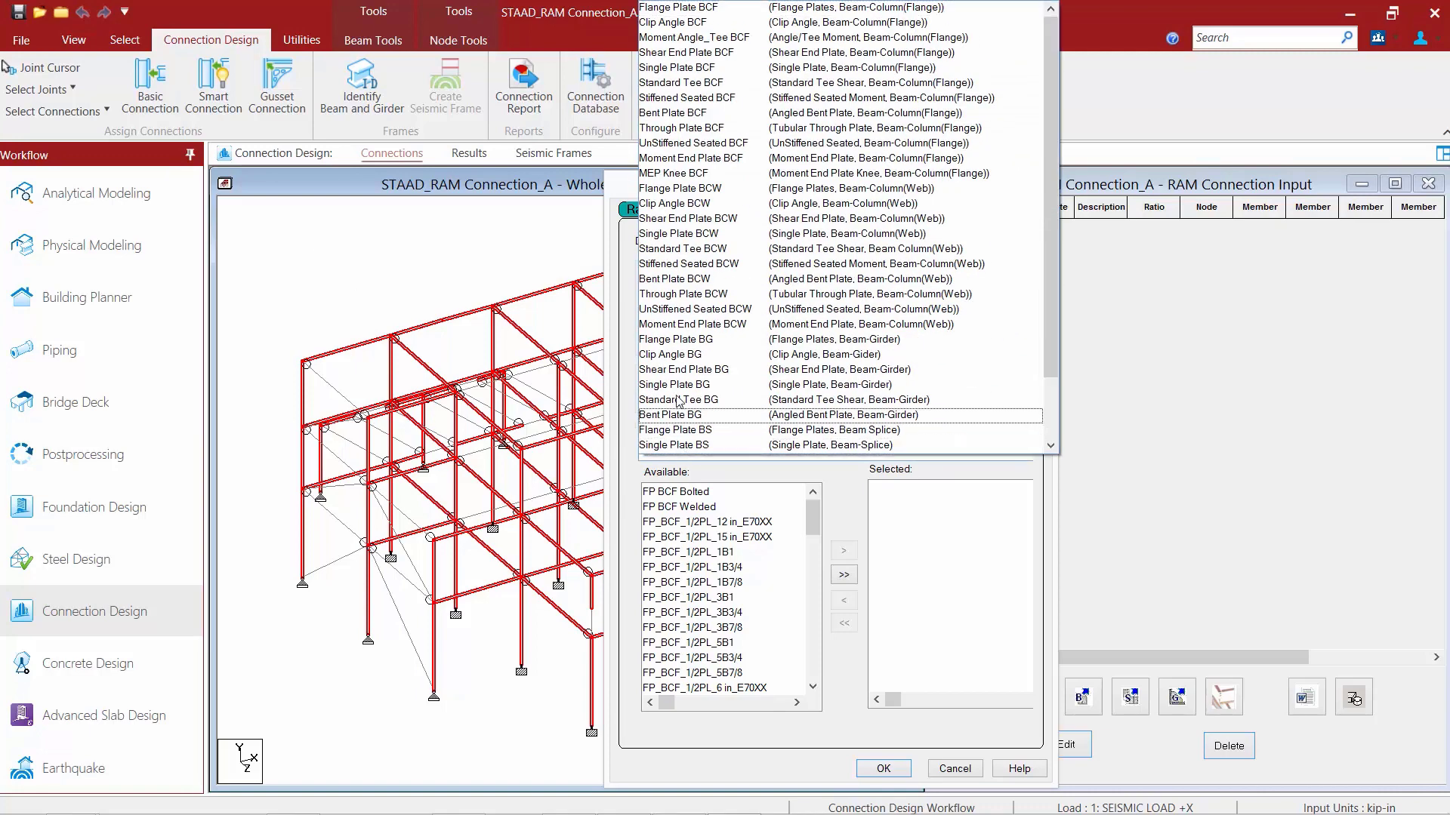
{"action": "left_click", "coordinate": [652, 23]}
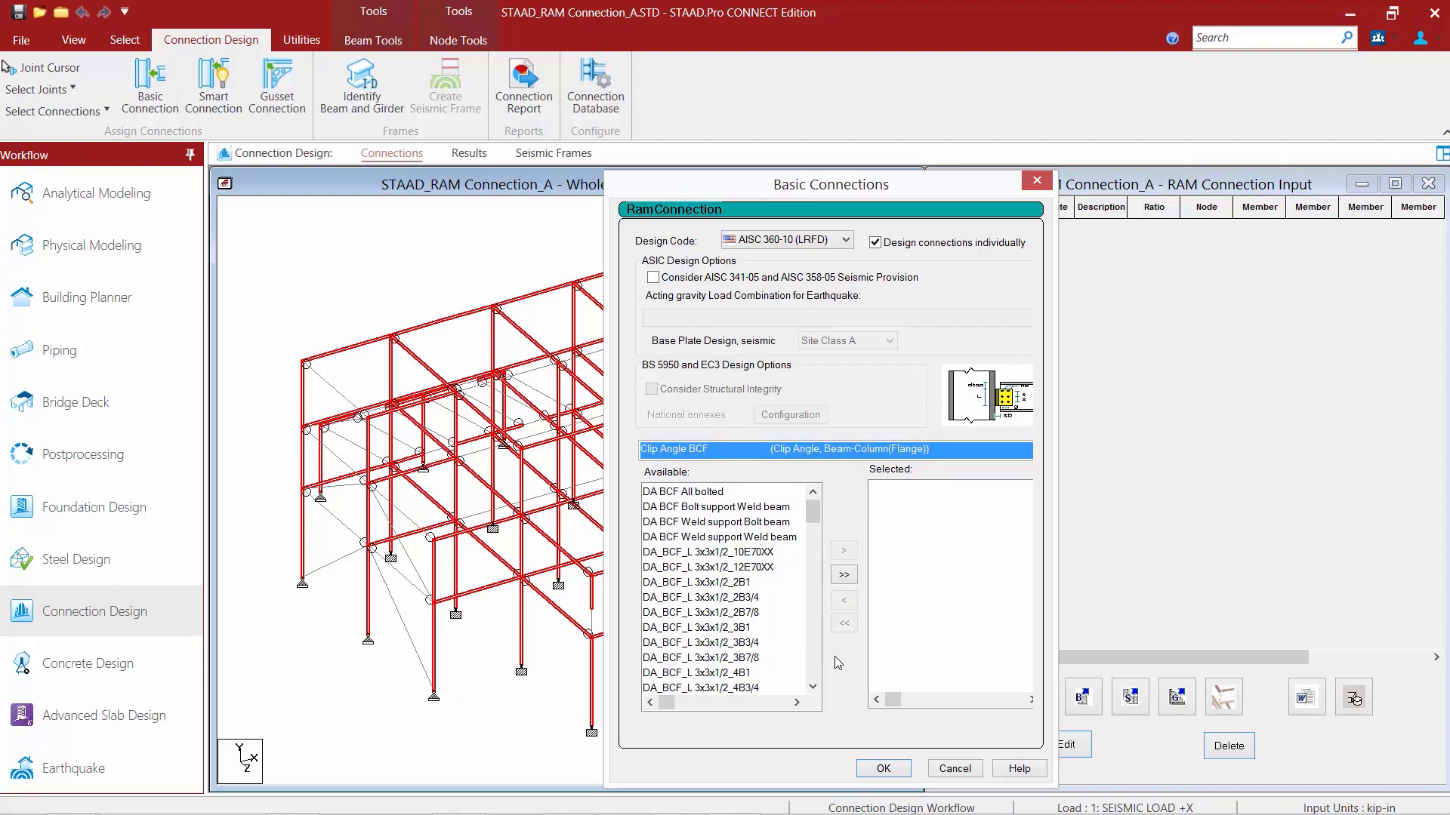
Mark the available DA_BCF_L 3x3x1/2 templates 2B3/4, 3B3/4, 4B3/4 and 5B3/4
{"action": "left_click", "coordinate": [732, 598]}
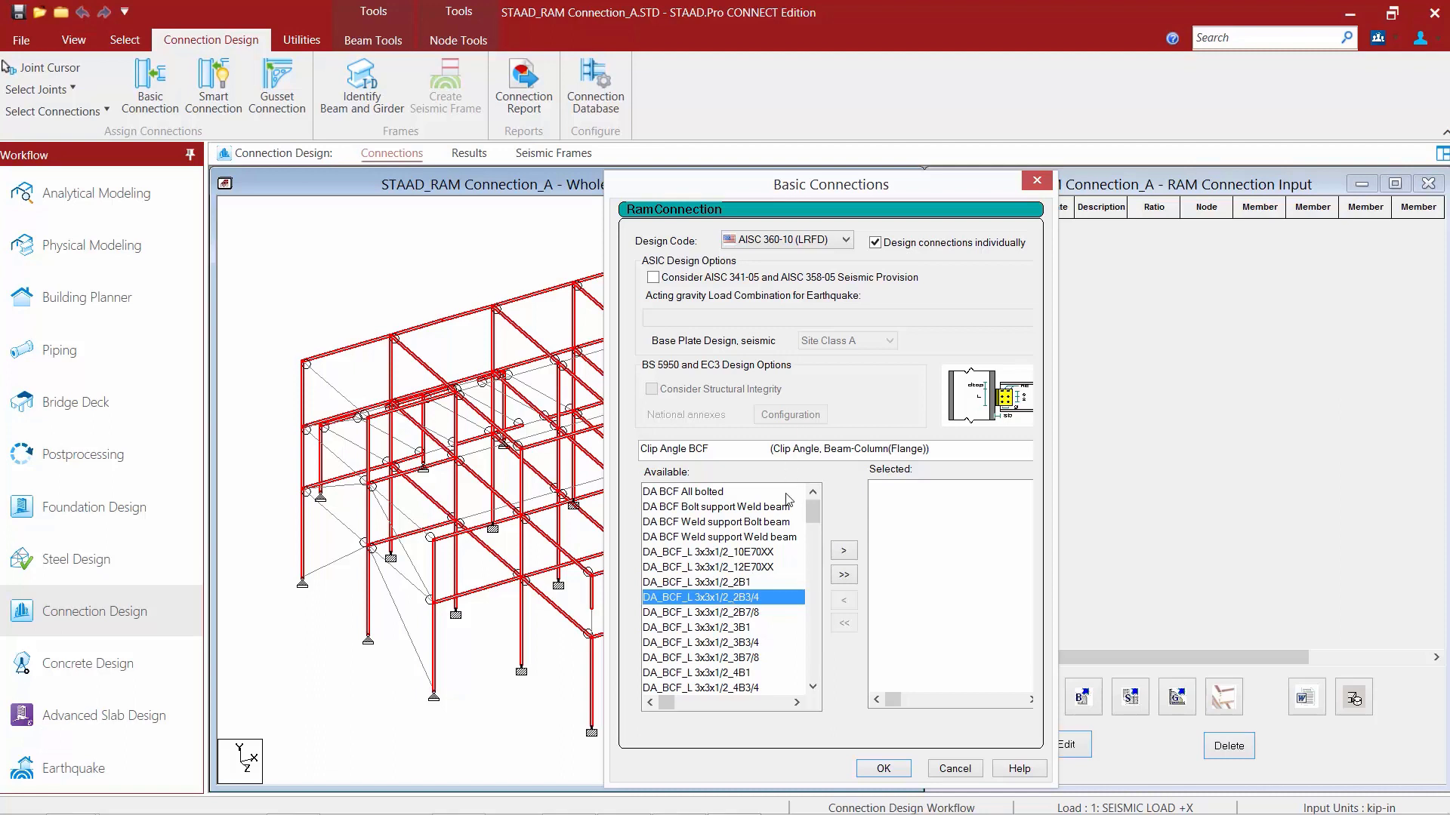
{"action": "left_click", "coordinate": [757, 647], "text": "ctrl"}
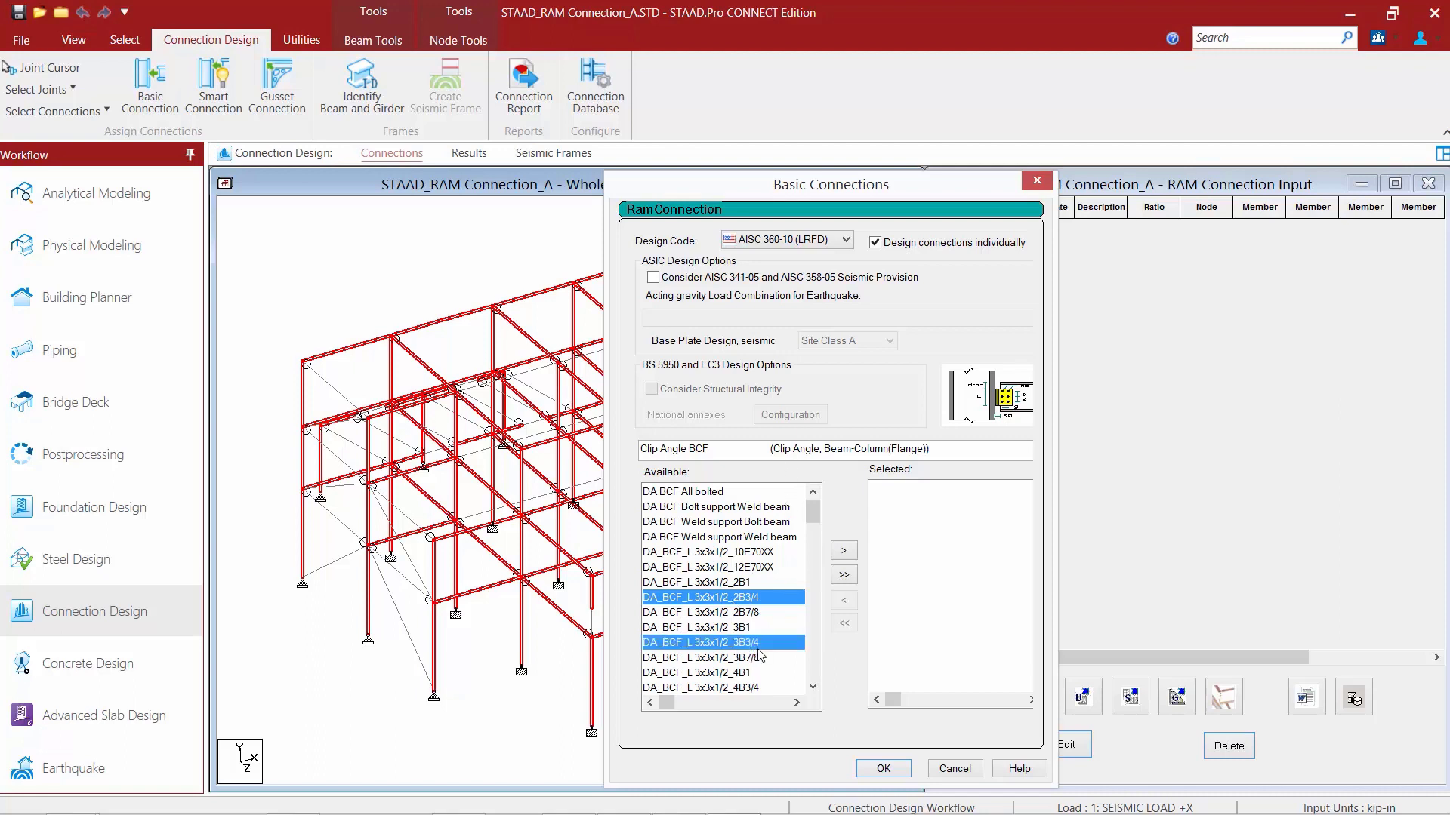
{"action": "left_click", "coordinate": [755, 689], "text": "ctrl"}
{"action": "scroll", "coordinate": [813, 687], "scroll_direction": "down", "scroll_amount": 2}
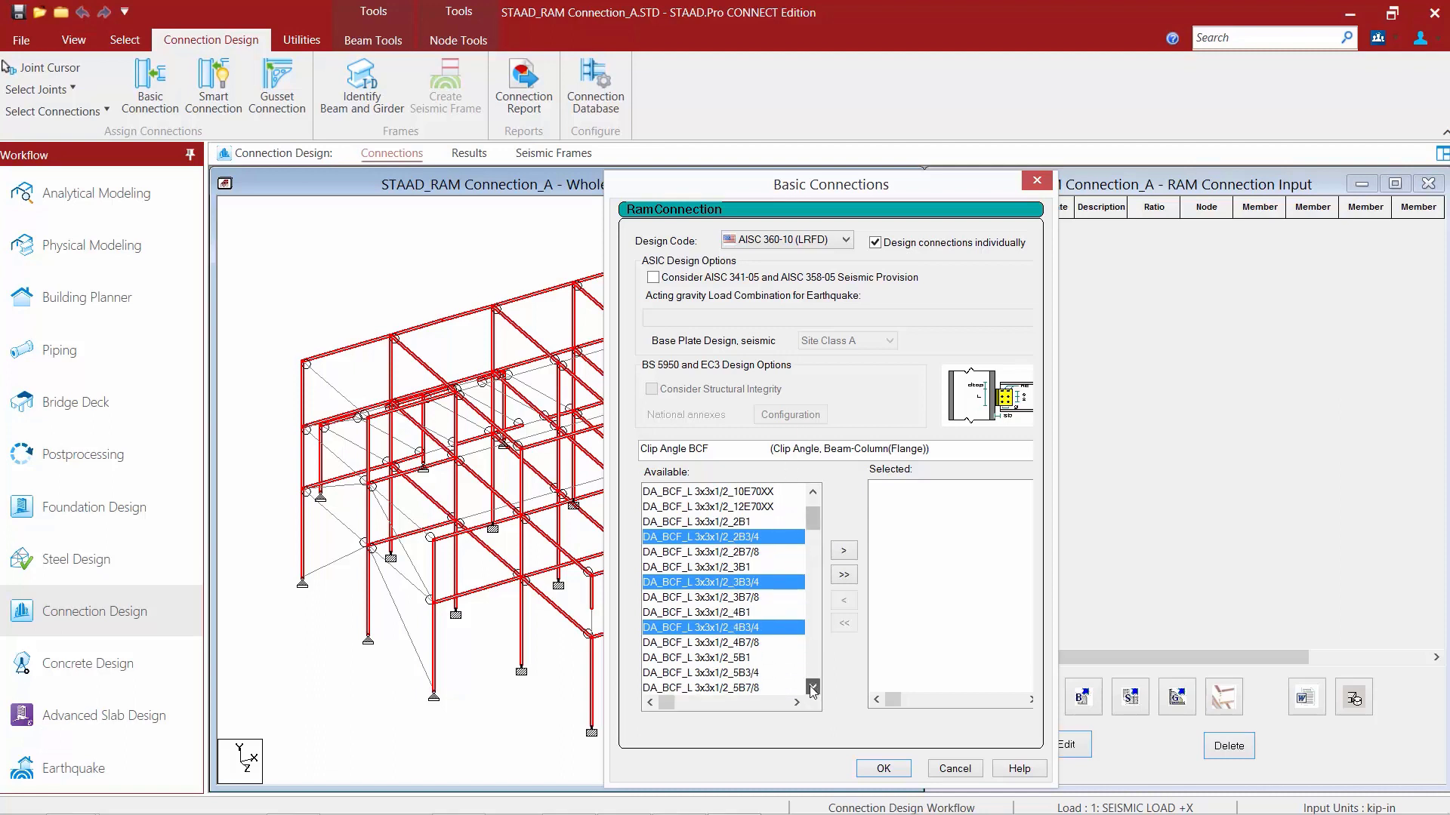
{"action": "left_click", "coordinate": [752, 628], "text": "ctrl"}
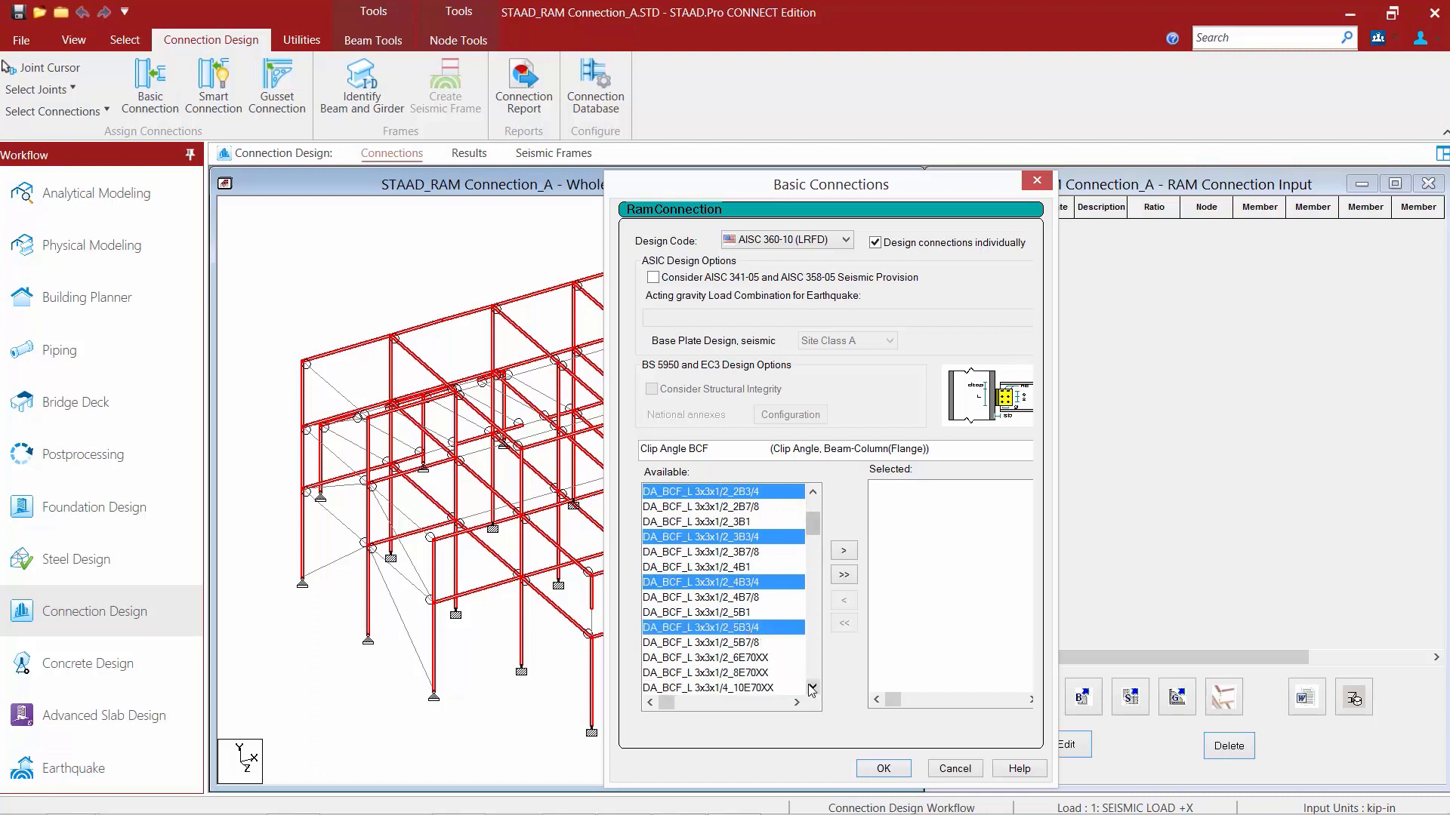
Add the DA_BCF_L 3x3x1/4 templates 2B3/4, 3B3/4, 4B3/4 and 5B3/4 to the marked templates
{"action": "left_click", "coordinate": [813, 687]}
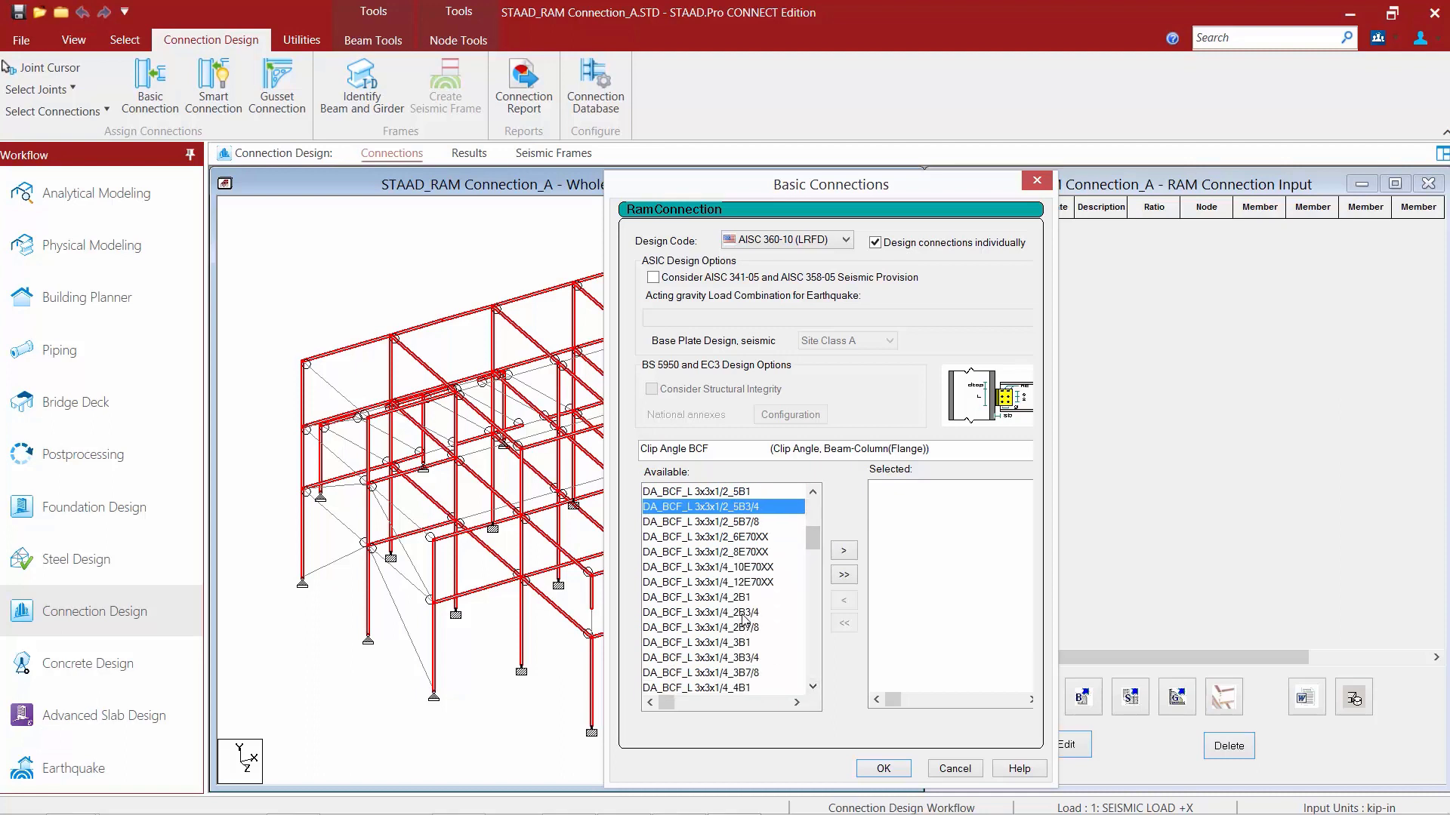
{"action": "left_click", "coordinate": [749, 614], "text": "ctrl"}
{"action": "left_click", "coordinate": [744, 658], "text": "ctrl"}
{"action": "left_click", "coordinate": [812, 687]}
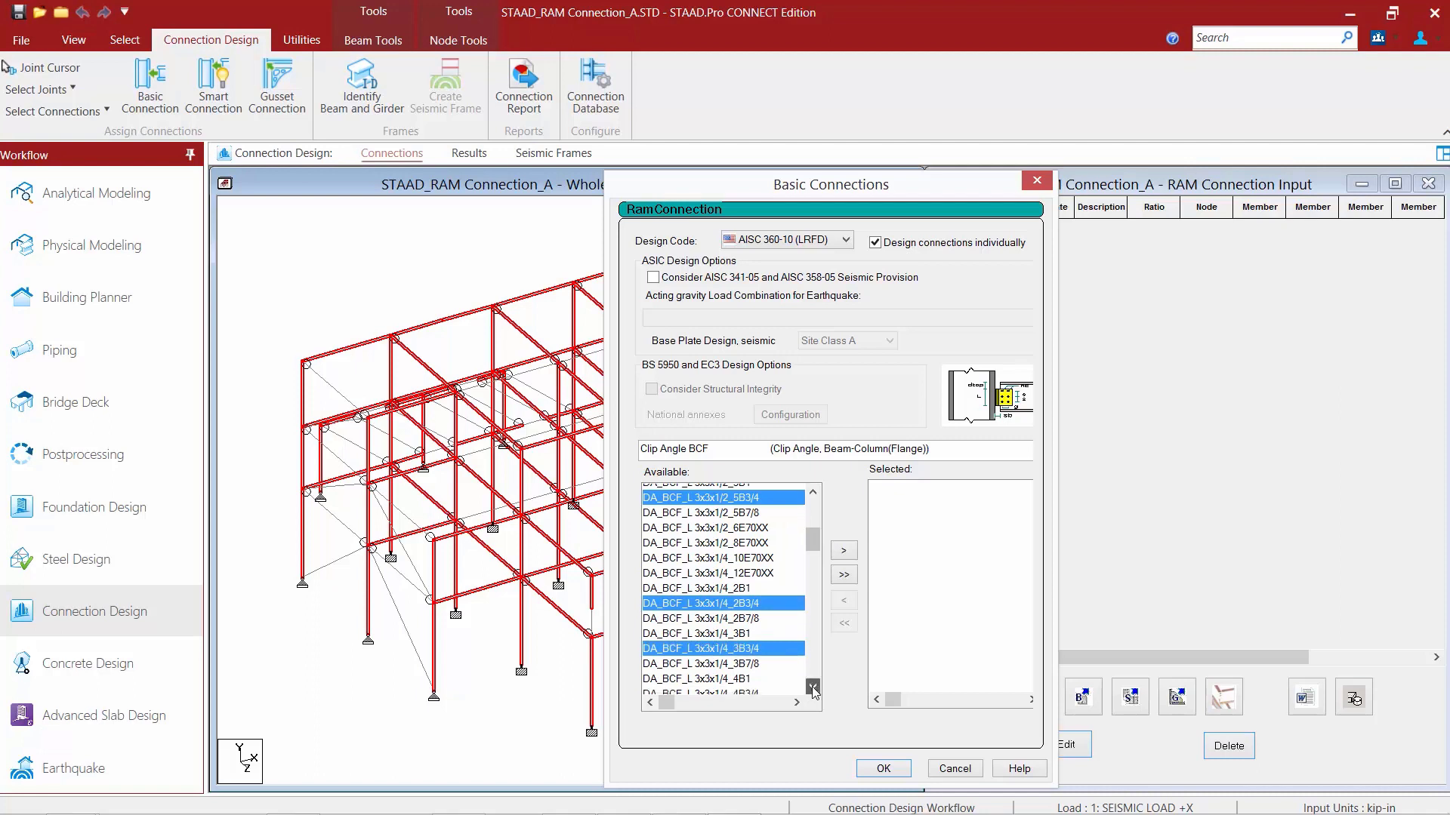
{"action": "left_click", "coordinate": [753, 612], "text": "ctrl"}
{"action": "left_click", "coordinate": [755, 658], "text": "ctrl"}
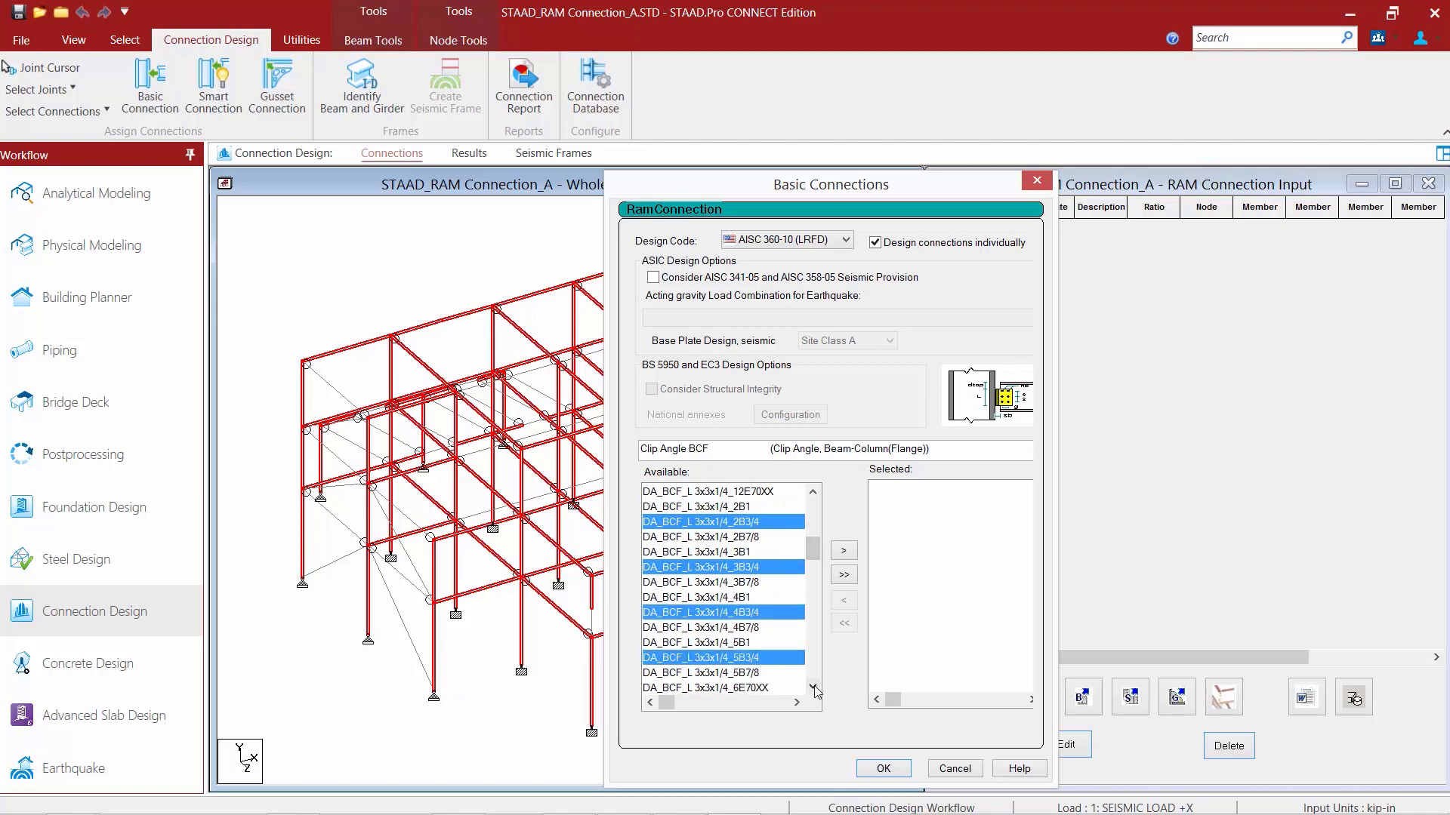
Add the DA_BCF_L 3x3x3/8 templates 2B3/4, 3B3/4, 4B3/4 and 5B3/4 to the marked templates
{"action": "left_click", "coordinate": [812, 687]}
{"action": "left_click", "coordinate": [812, 687]}
{"action": "scroll", "coordinate": [813, 687], "scroll_direction": "down", "scroll_amount": 3}
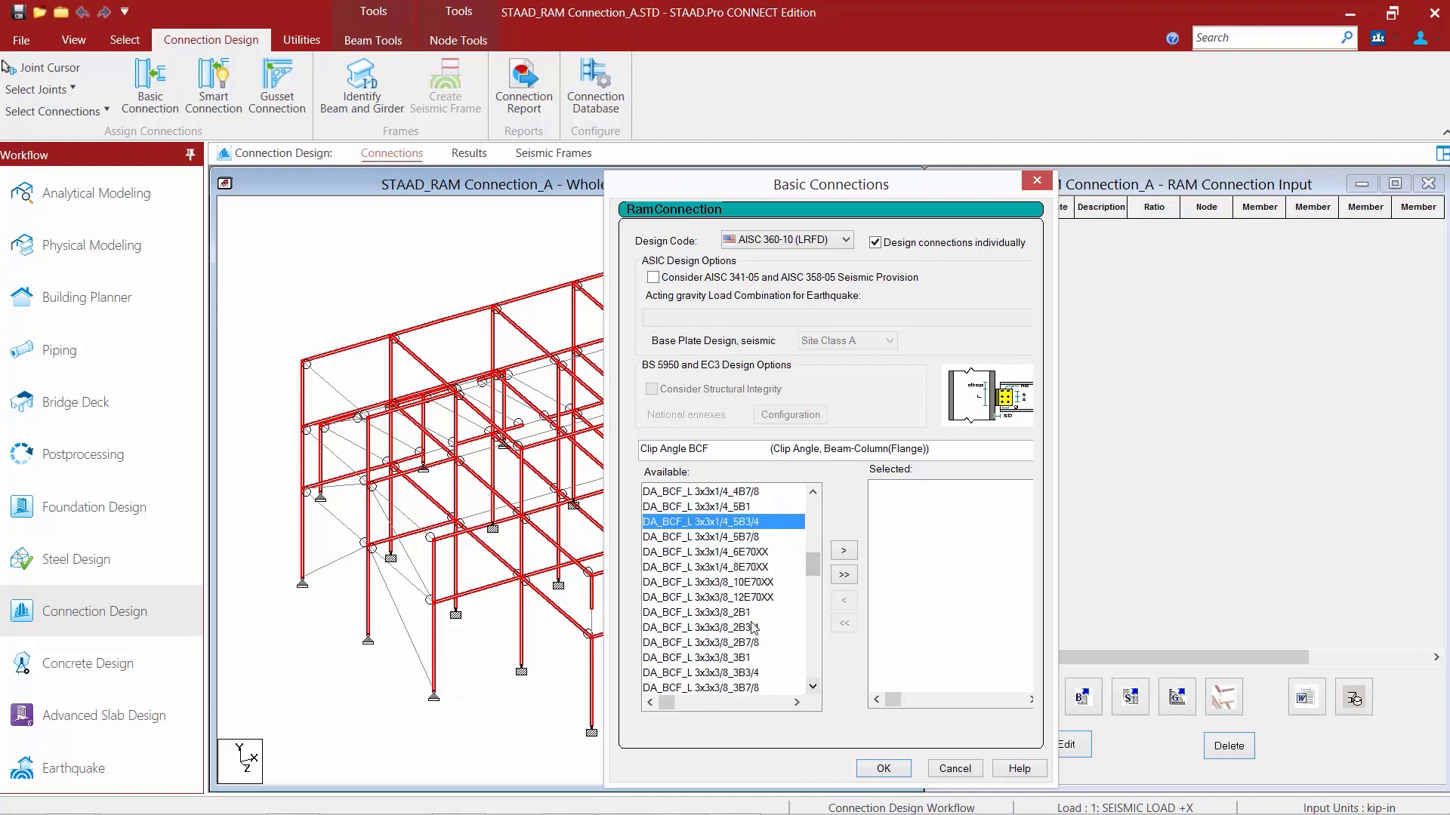
{"action": "left_click", "coordinate": [751, 628], "text": "ctrl"}
{"action": "left_click", "coordinate": [749, 672], "text": "ctrl"}
{"action": "left_click", "coordinate": [813, 687]}
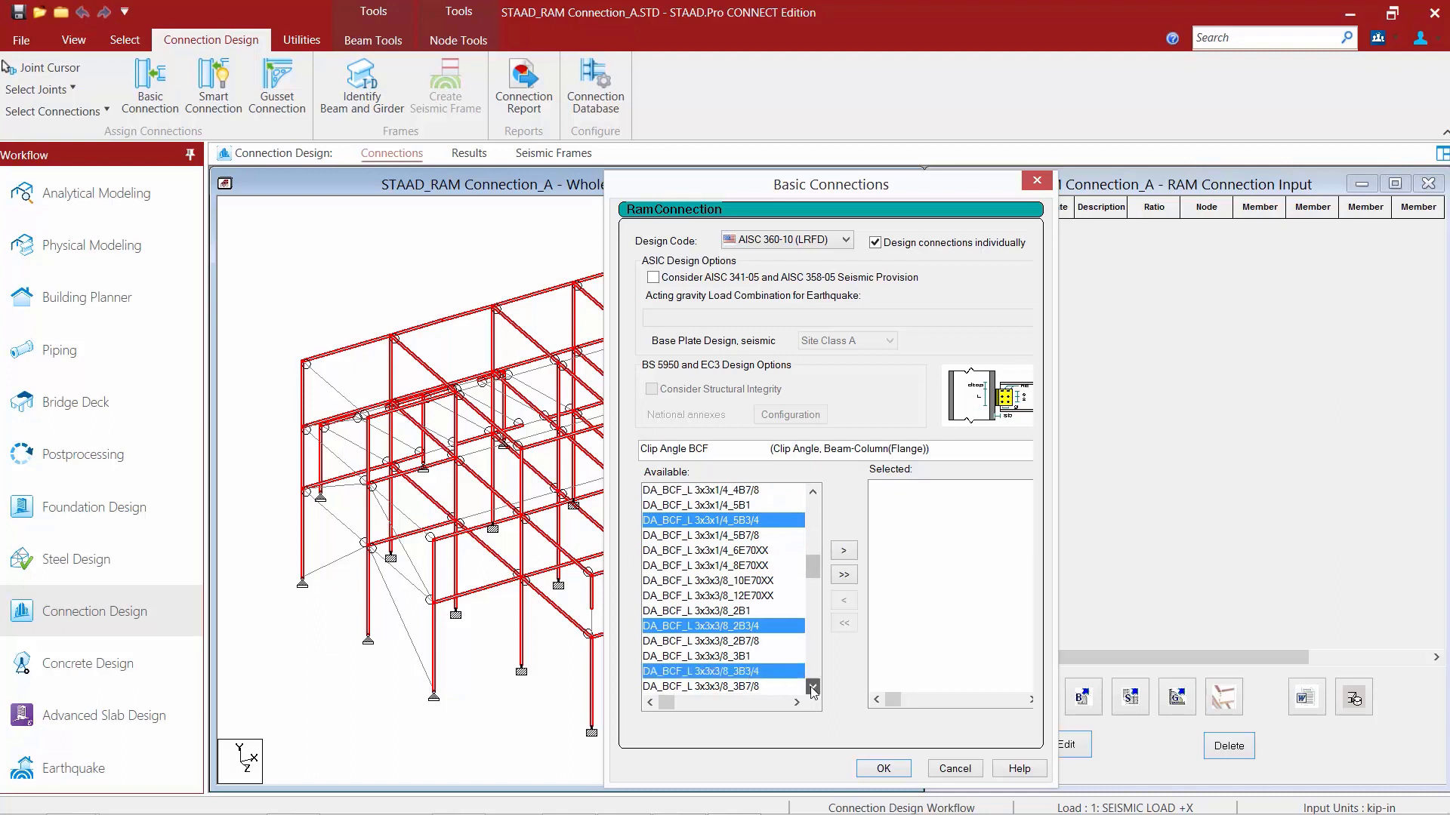
{"action": "left_click", "coordinate": [812, 687]}
{"action": "scroll", "coordinate": [812, 687], "scroll_direction": "down", "scroll_amount": 2}
{"action": "left_click", "coordinate": [755, 598], "text": "ctrl"}
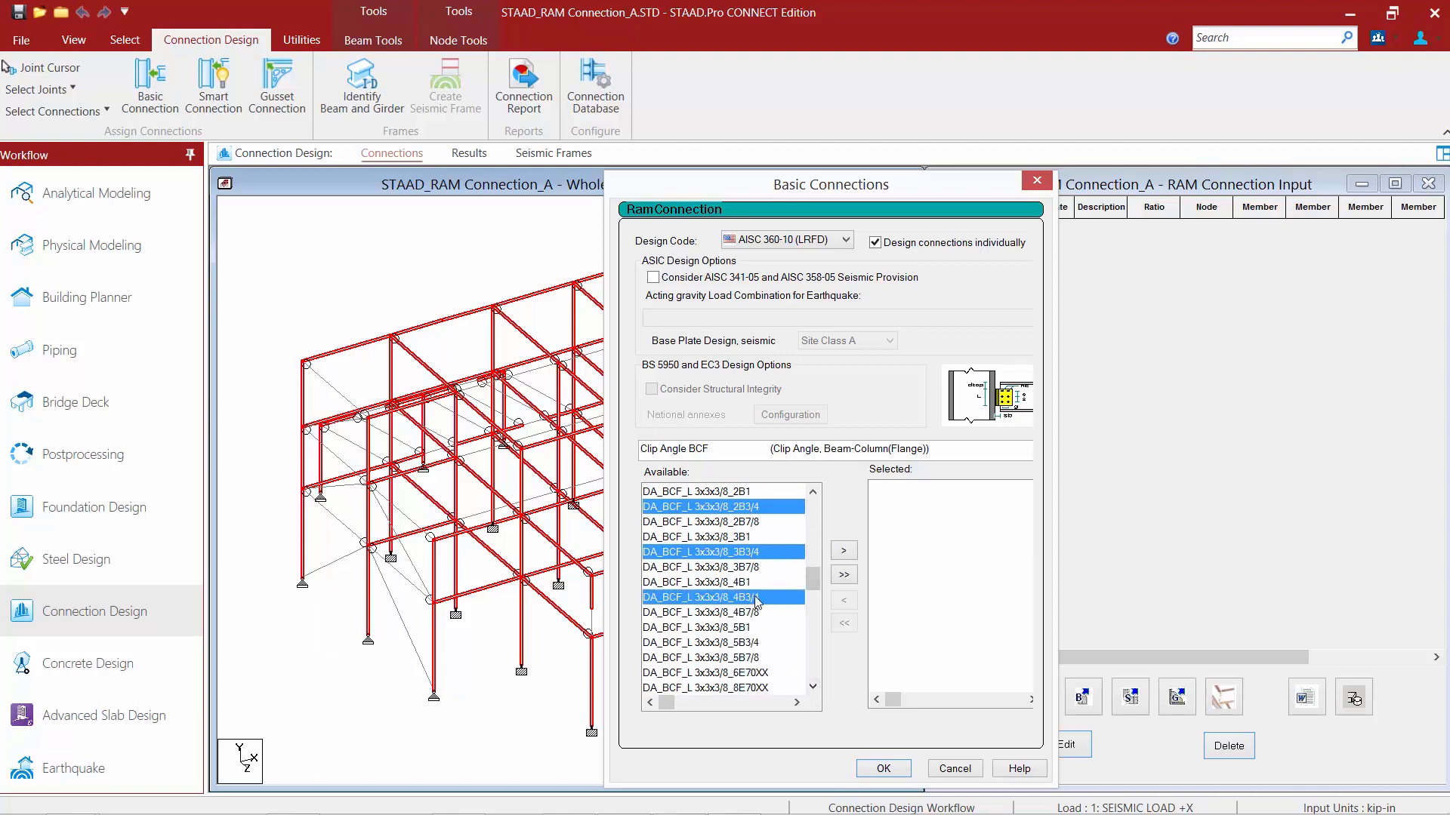
{"action": "left_click", "coordinate": [746, 644], "text": "ctrl"}
Add the DA_BCF_L 4x4x1/2 templates 2B3/4, 3B3/4, 4B3/4 and 5B3/4 to the marked templates
{"action": "scroll", "coordinate": [813, 687], "scroll_direction": "down", "scroll_amount": 2}
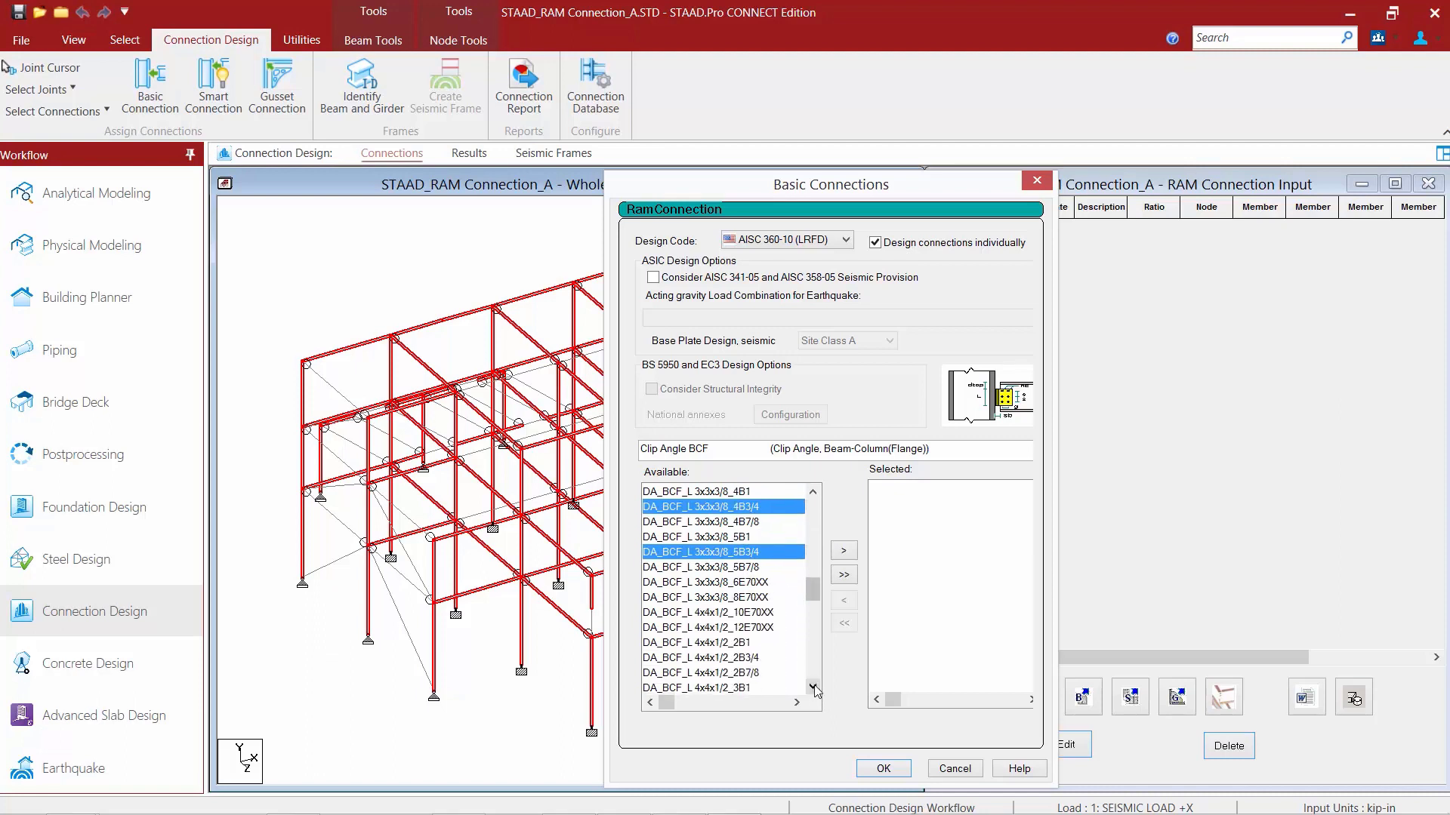
{"action": "left_click", "coordinate": [747, 658], "text": "ctrl"}
{"action": "left_click", "coordinate": [748, 657]}
{"action": "scroll", "coordinate": [778, 664], "scroll_direction": "down", "scroll_amount": 2}
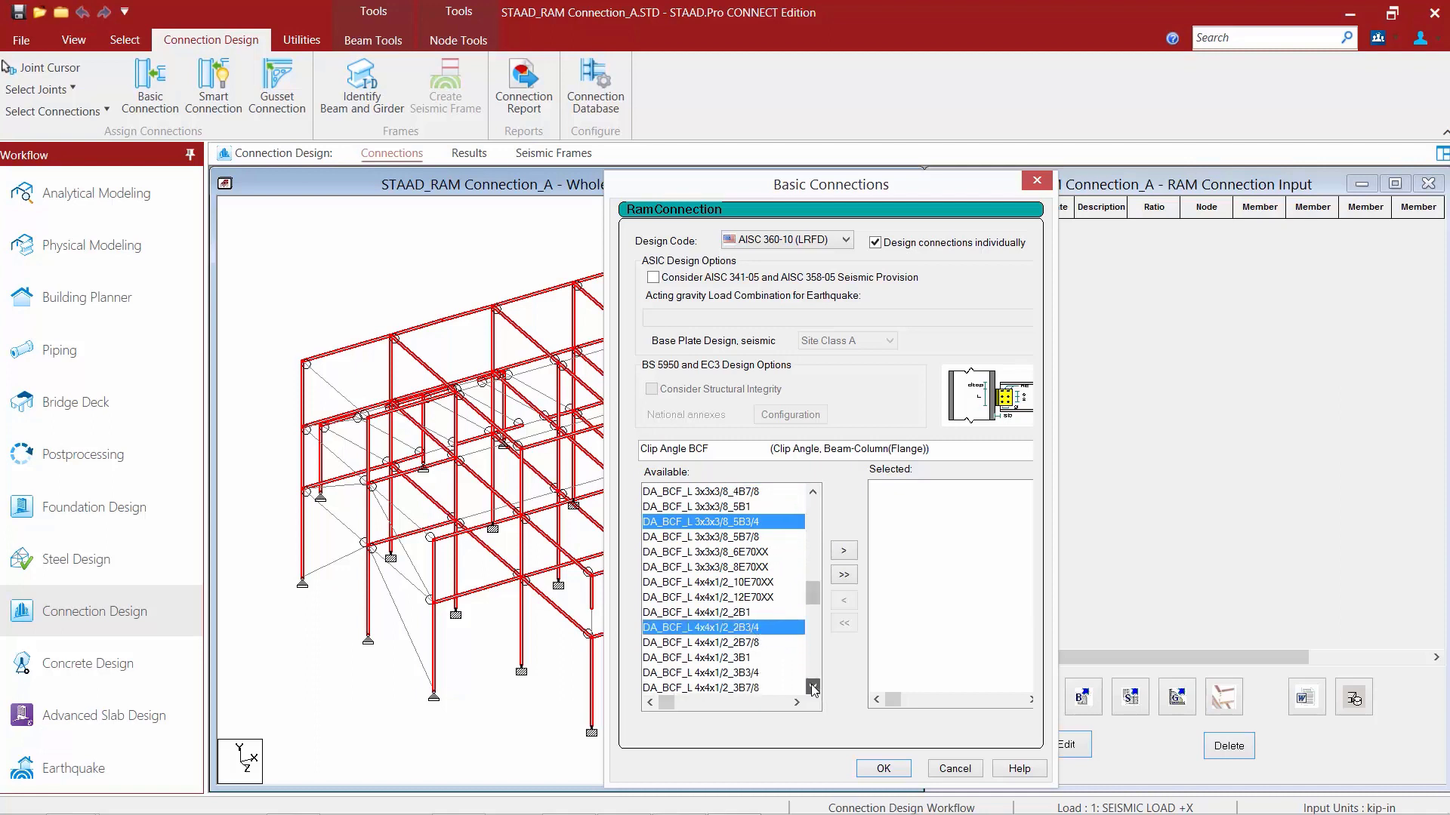
{"action": "left_click", "coordinate": [762, 613], "text": "ctrl"}
{"action": "left_click", "coordinate": [764, 658], "text": "ctrl"}
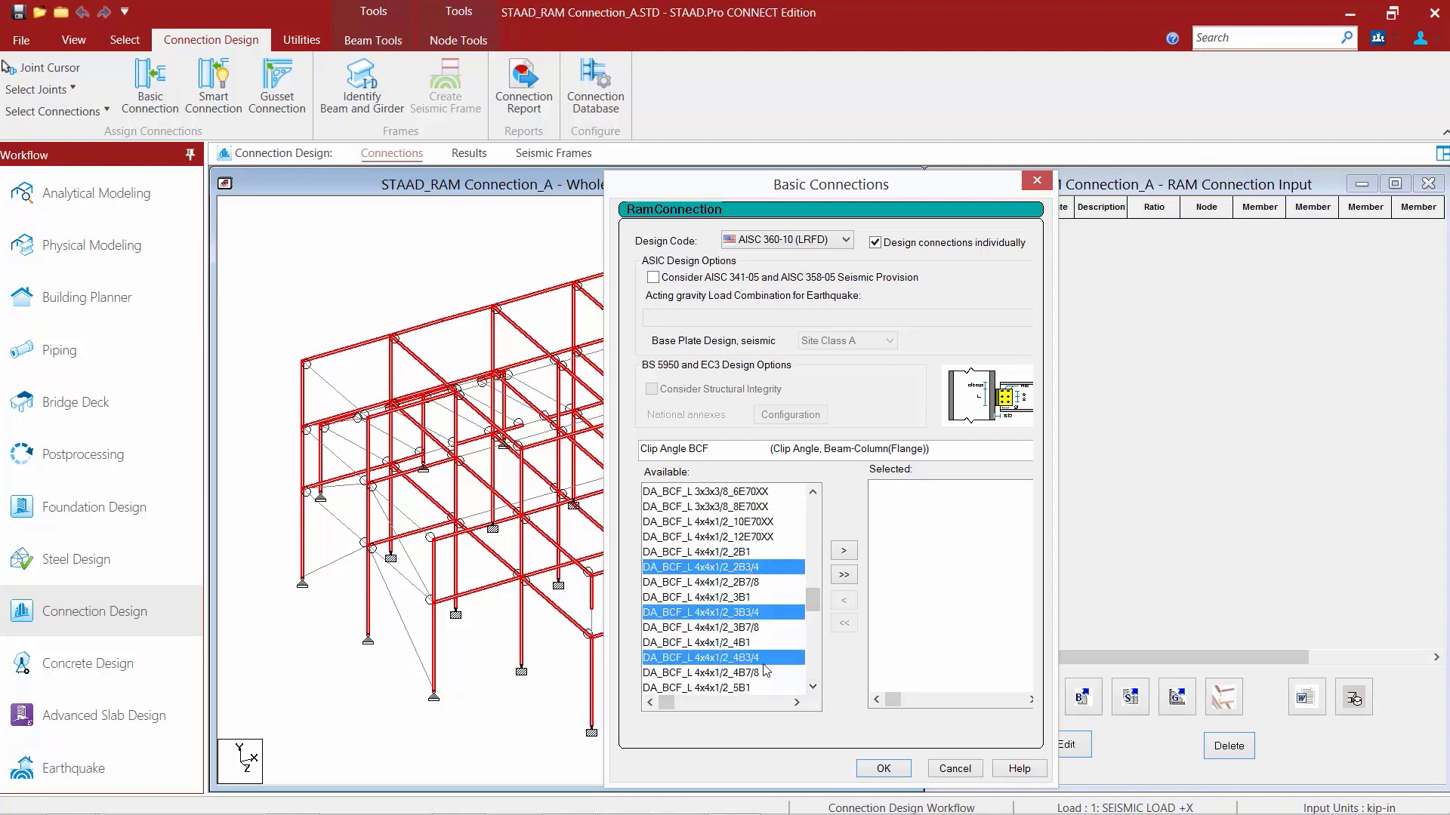
{"action": "left_click", "coordinate": [812, 687]}
{"action": "scroll", "coordinate": [812, 687], "scroll_direction": "down", "scroll_amount": 2}
{"action": "left_click", "coordinate": [755, 614], "text": "ctrl"}
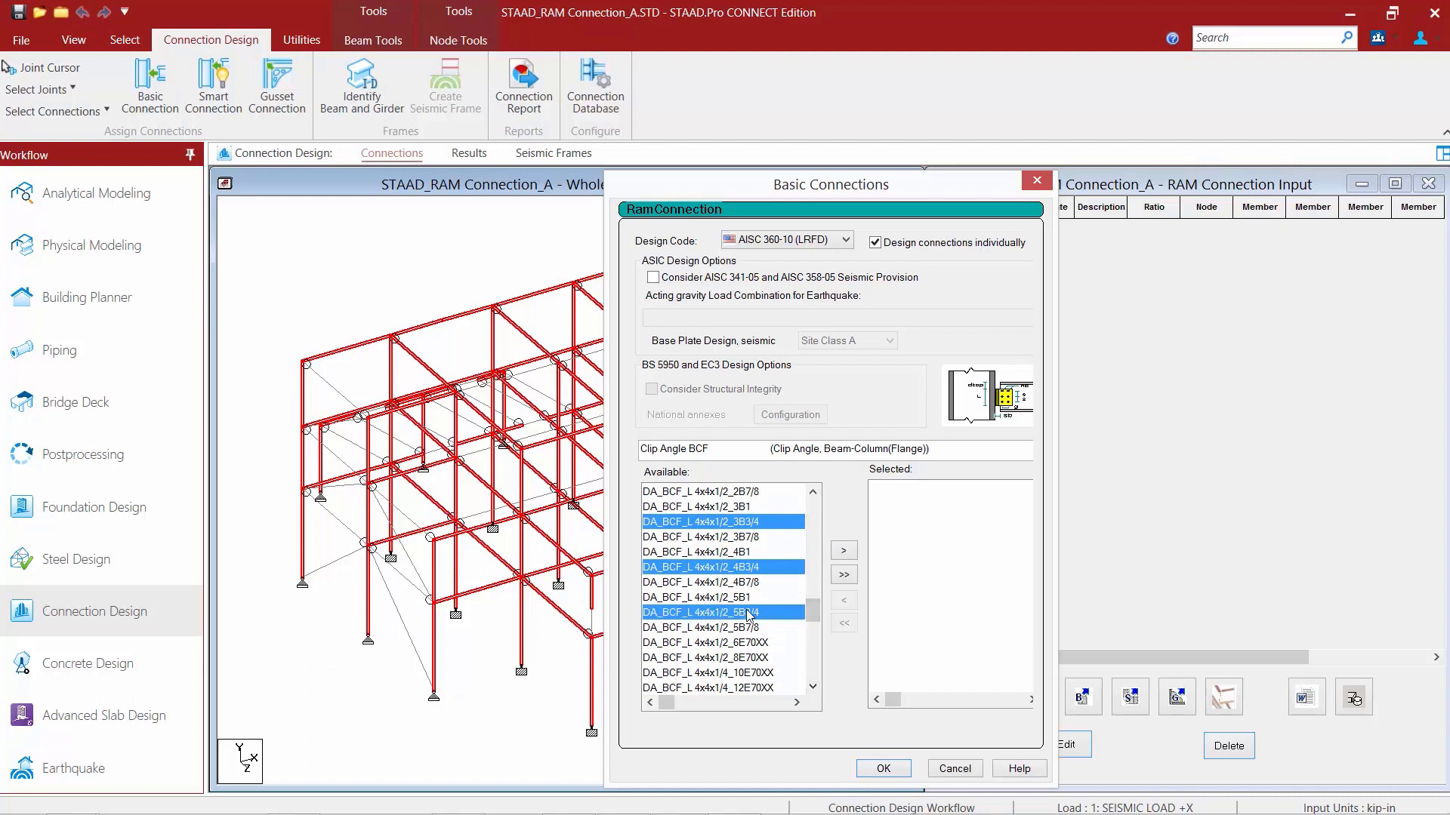
Add the DA_BCF_L 4x4x1/4 templates 2B3/4, 3B3/4, 4B3/4 and 5B3/4 to the marked templates
{"action": "scroll", "coordinate": [812, 687], "scroll_direction": "down", "scroll_amount": 3}
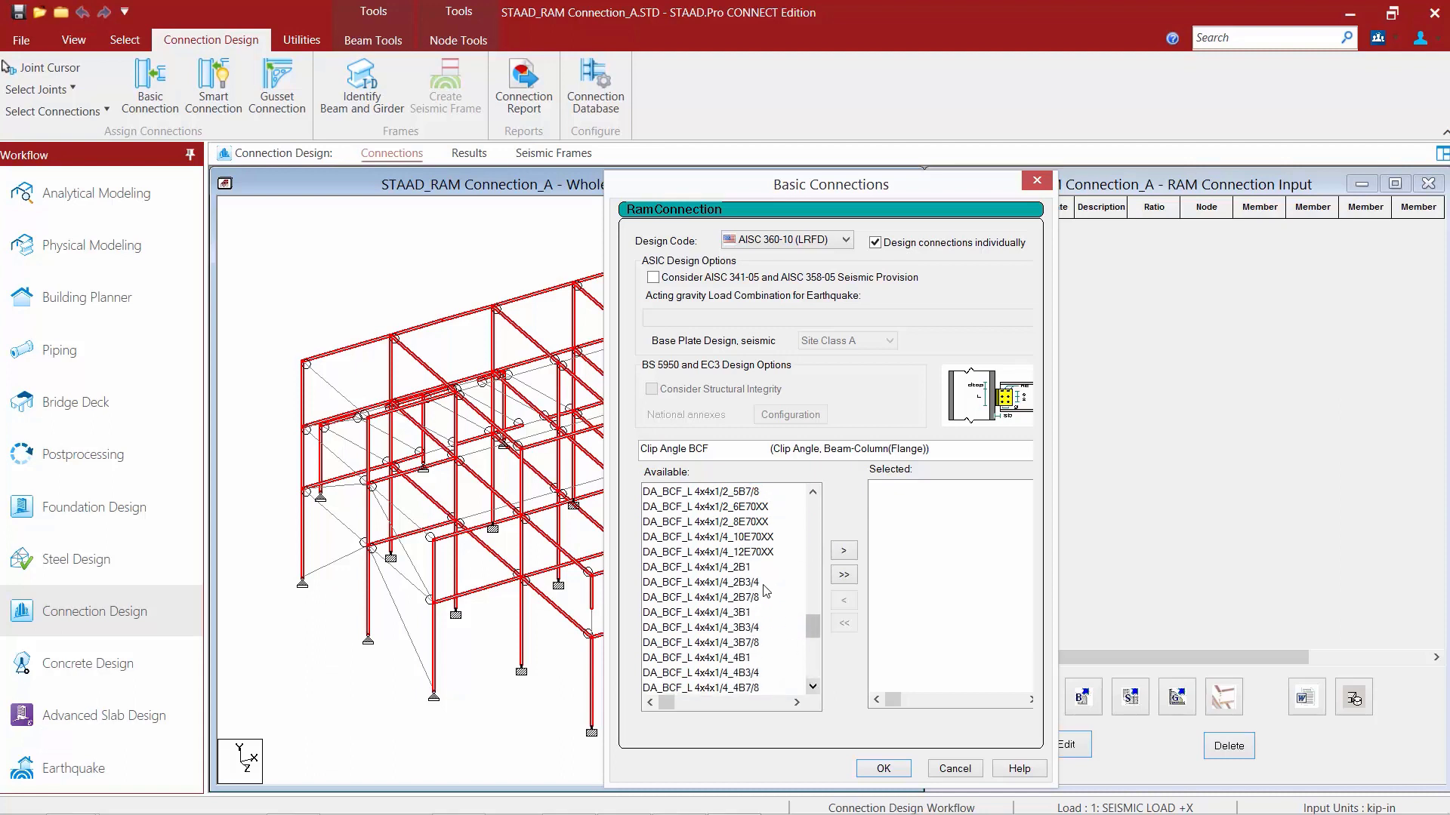
{"action": "left_click", "coordinate": [758, 583], "text": "ctrl"}
{"action": "left_click", "coordinate": [752, 628], "text": "ctrl"}
{"action": "left_click", "coordinate": [755, 673], "text": "ctrl"}
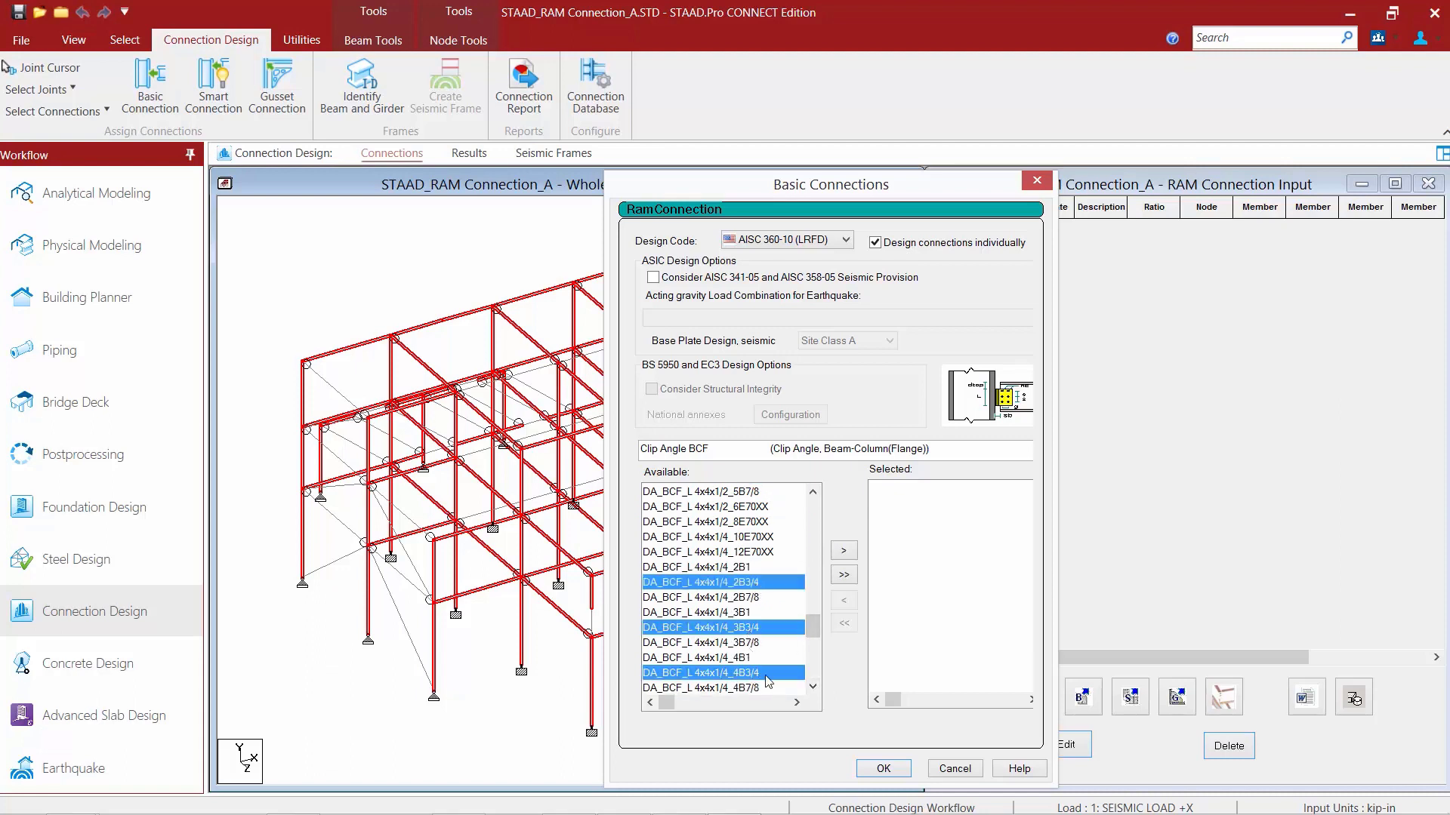
{"action": "scroll", "coordinate": [812, 687], "scroll_direction": "down", "scroll_amount": 3}
{"action": "left_click", "coordinate": [755, 613], "text": "ctrl"}
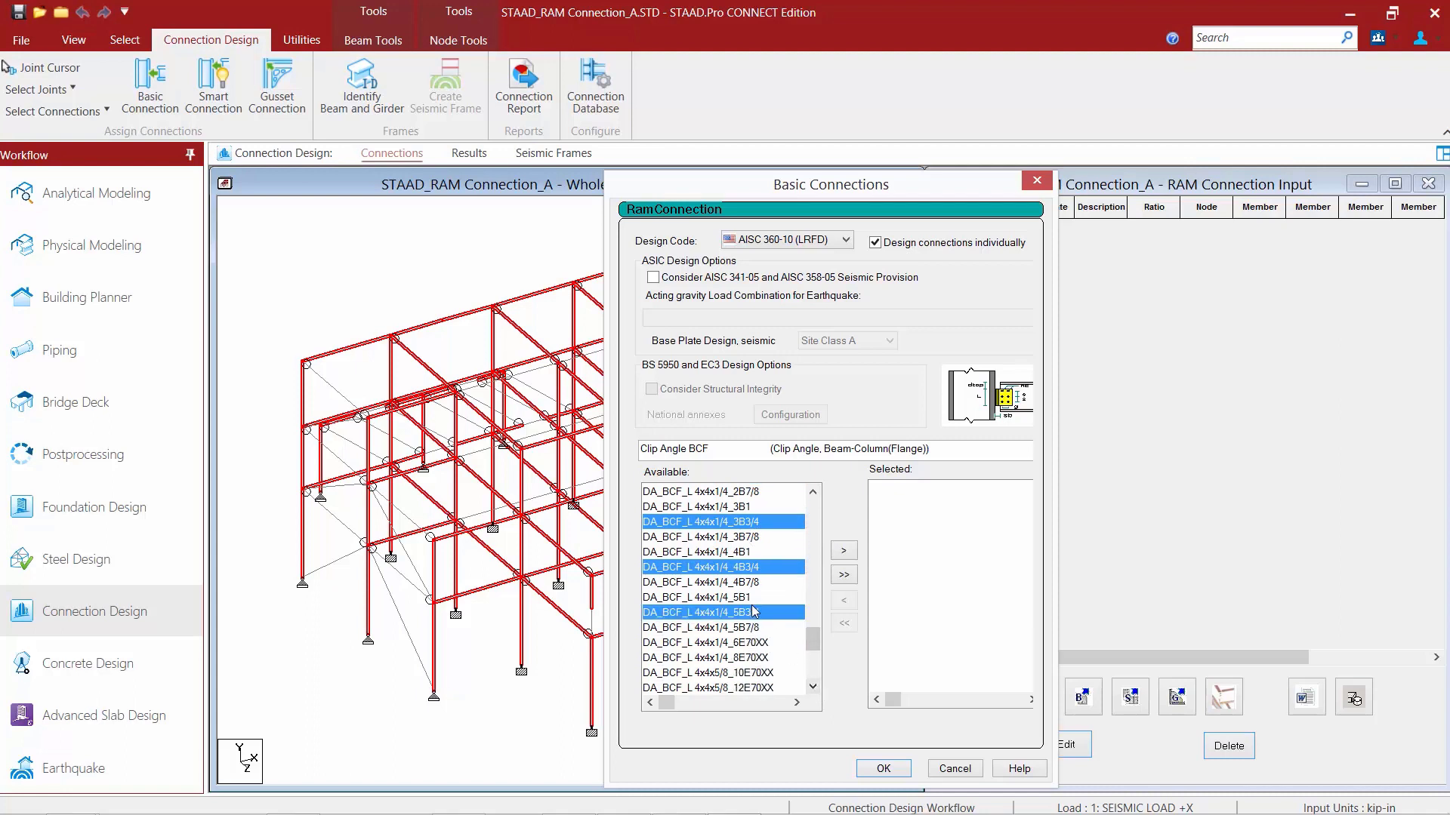
Add the DA_BCF_L 4x4x5/8 templates 2B3/4, 3B3/4, 4B3/4 and 5B3/4 to the marked templates
{"action": "scroll", "coordinate": [812, 687], "scroll_direction": "down", "scroll_amount": 3}
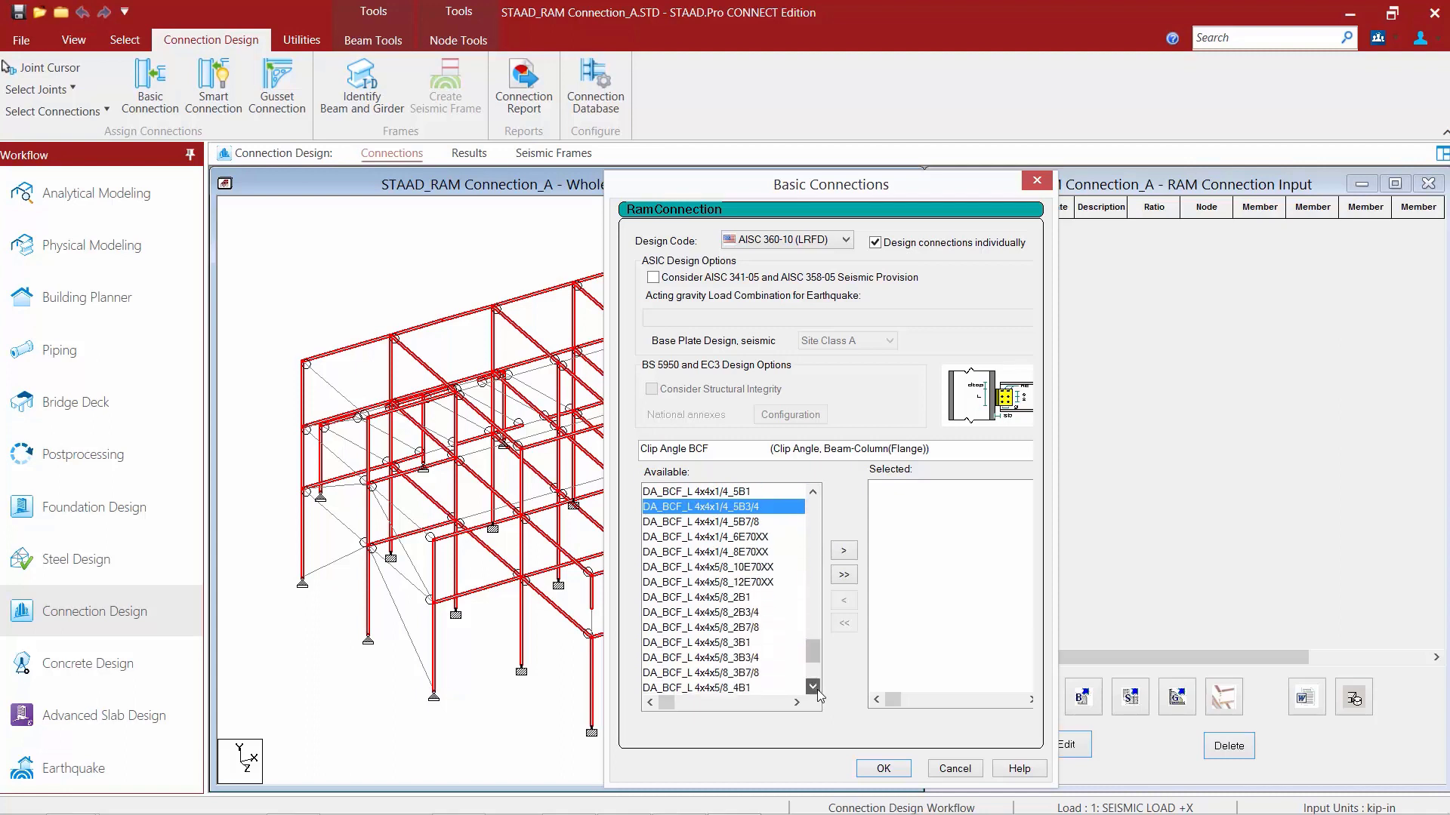
{"action": "left_click", "coordinate": [754, 614], "text": "ctrl"}
{"action": "left_click", "coordinate": [755, 658], "text": "ctrl"}
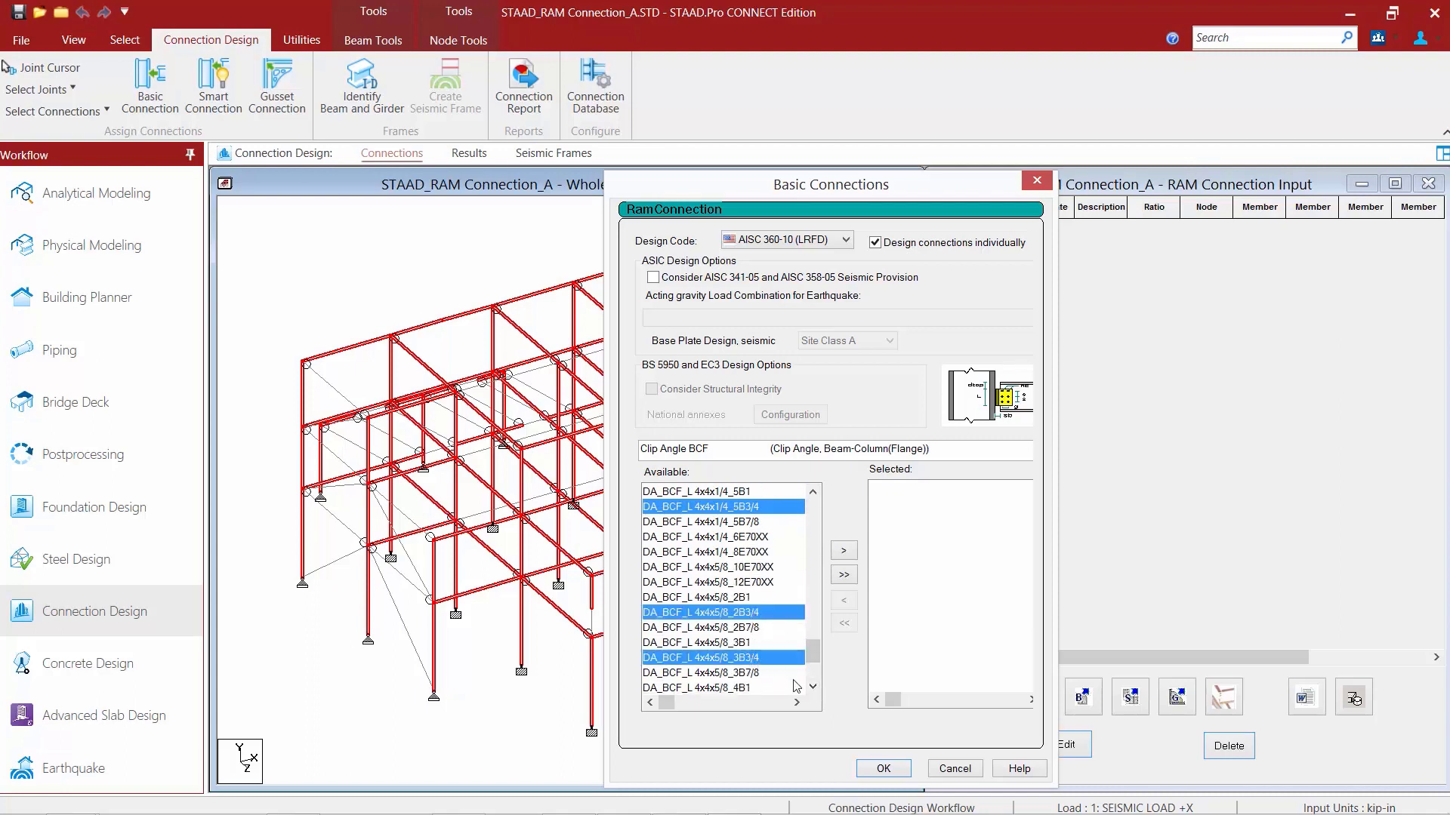
{"action": "scroll", "coordinate": [812, 687], "scroll_direction": "down", "scroll_amount": 3}
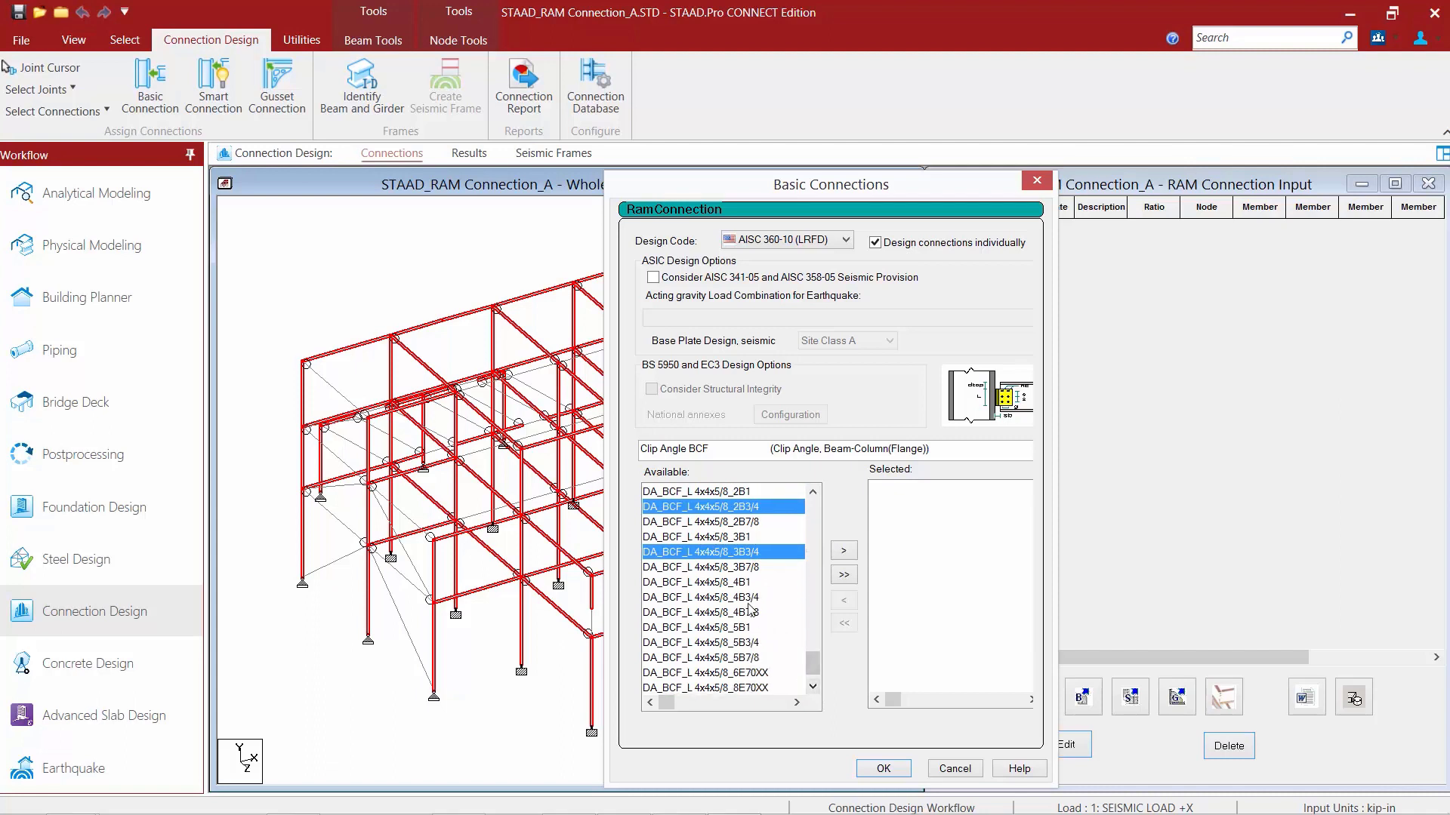
{"action": "left_click", "coordinate": [749, 599], "text": "ctrl"}
{"action": "left_click", "coordinate": [757, 643], "text": "ctrl"}
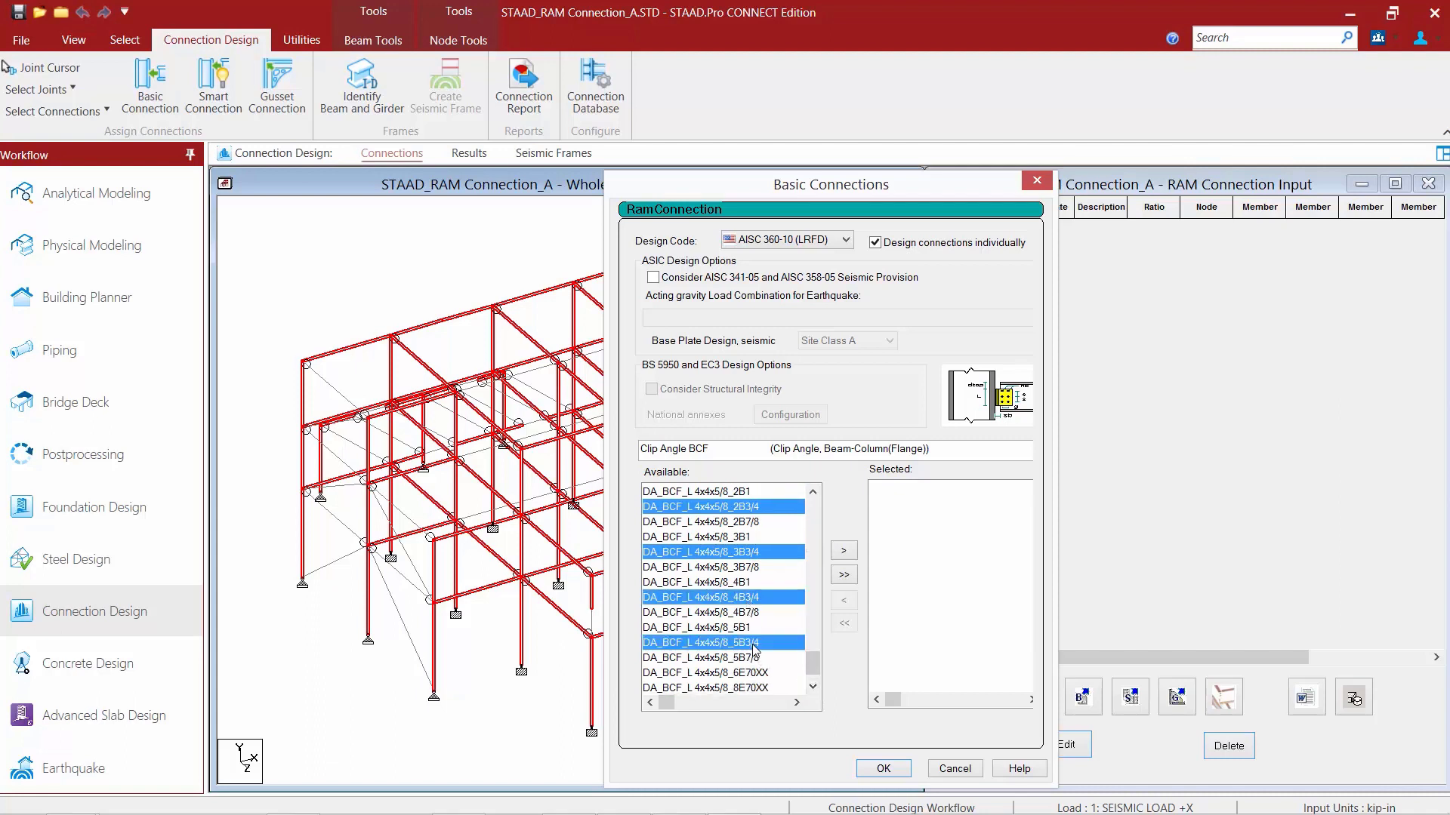
Move all marked clip angle templates into the selected set and assign the connections to the flange joints
{"action": "left_click", "coordinate": [812, 687]}
{"action": "left_click", "coordinate": [812, 687]}
{"action": "left_click_drag", "start_coordinate": [814, 672], "coordinate": [817, 495]}
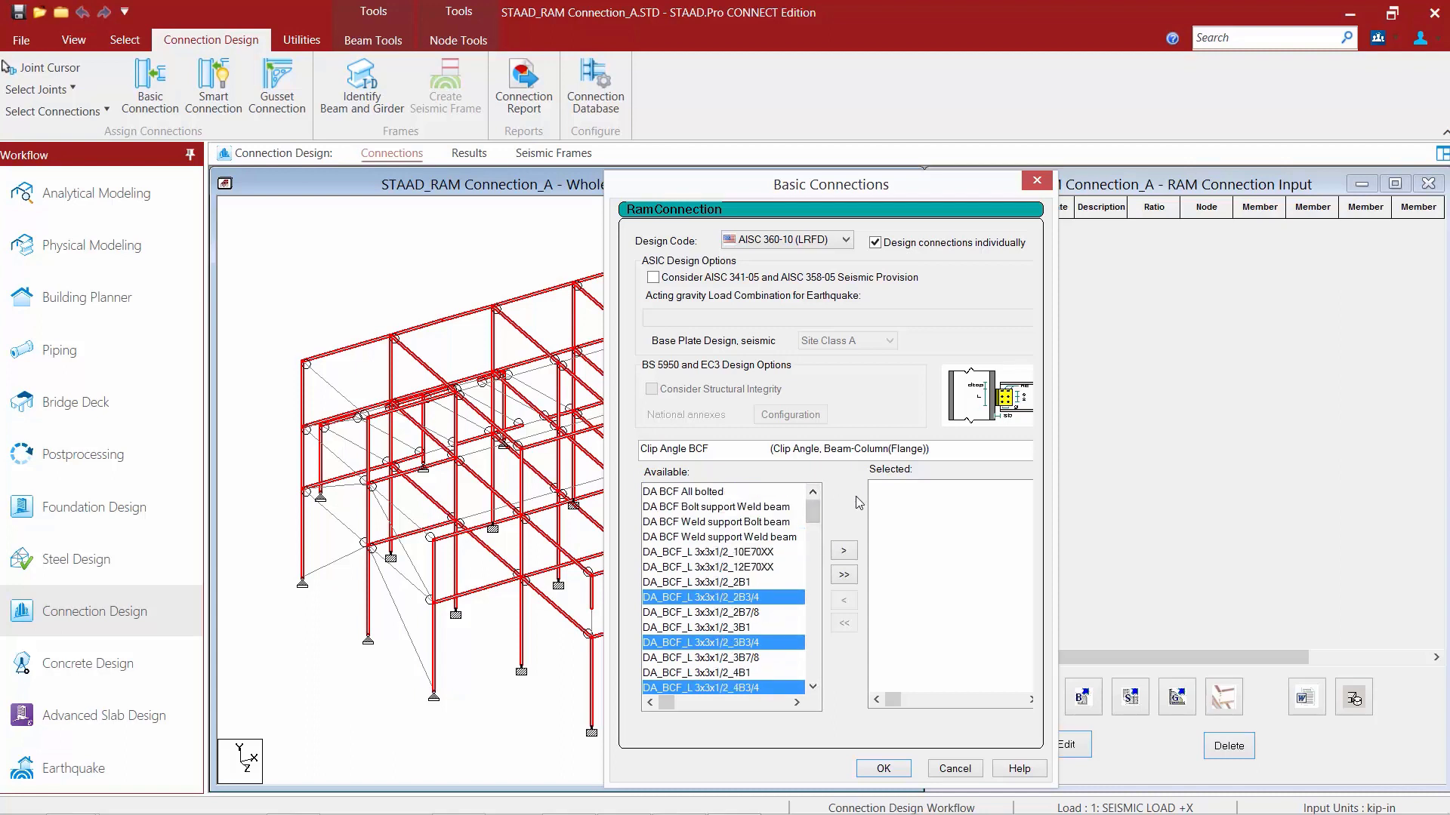
{"action": "left_click", "coordinate": [842, 552]}
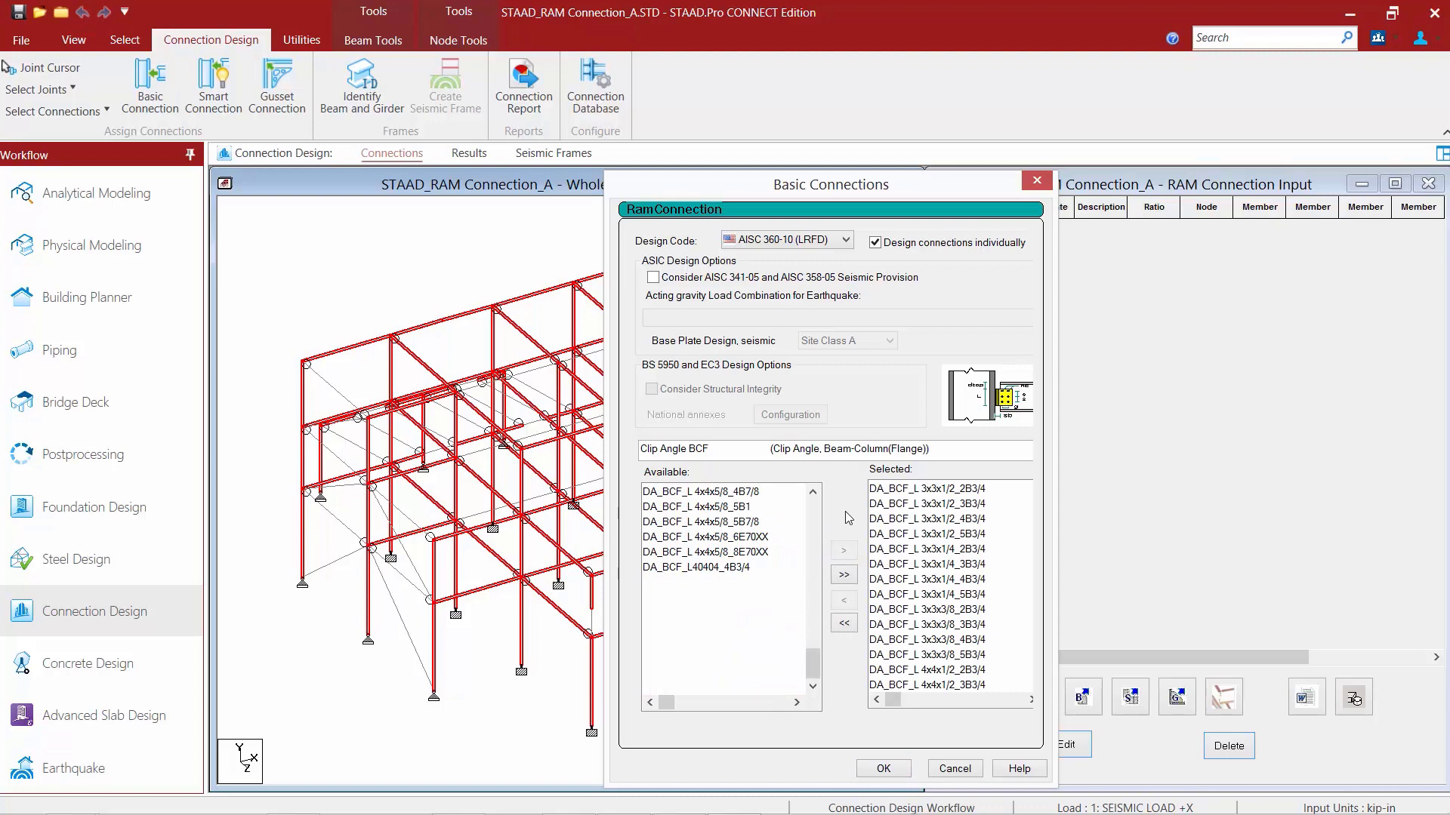
{"action": "left_click", "coordinate": [883, 768]}
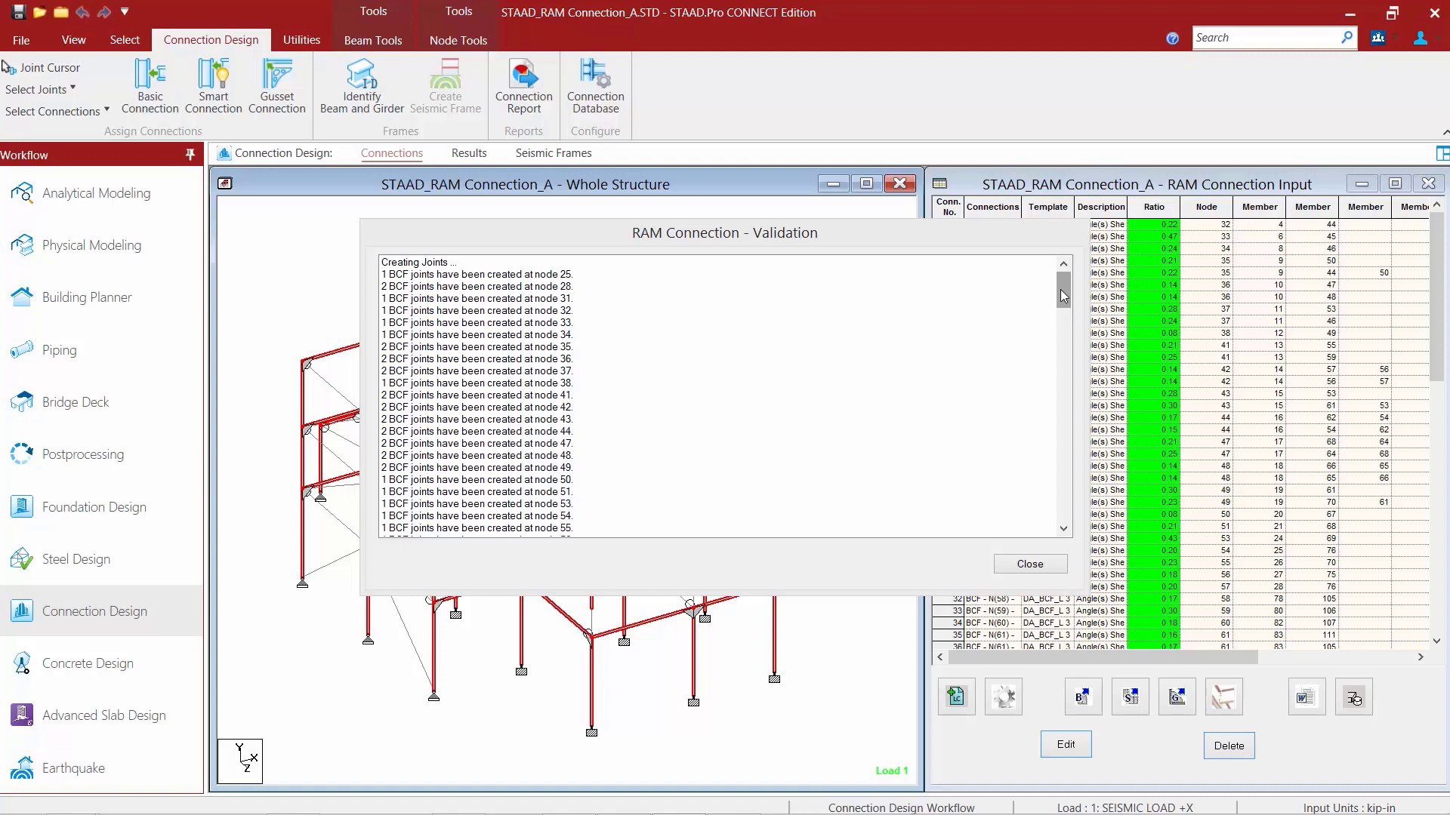
Read through the connection validation log to its end, close it, and go to the RAM Connection input table
{"action": "left_click_drag", "start_coordinate": [1063, 296], "coordinate": [1054, 388]}
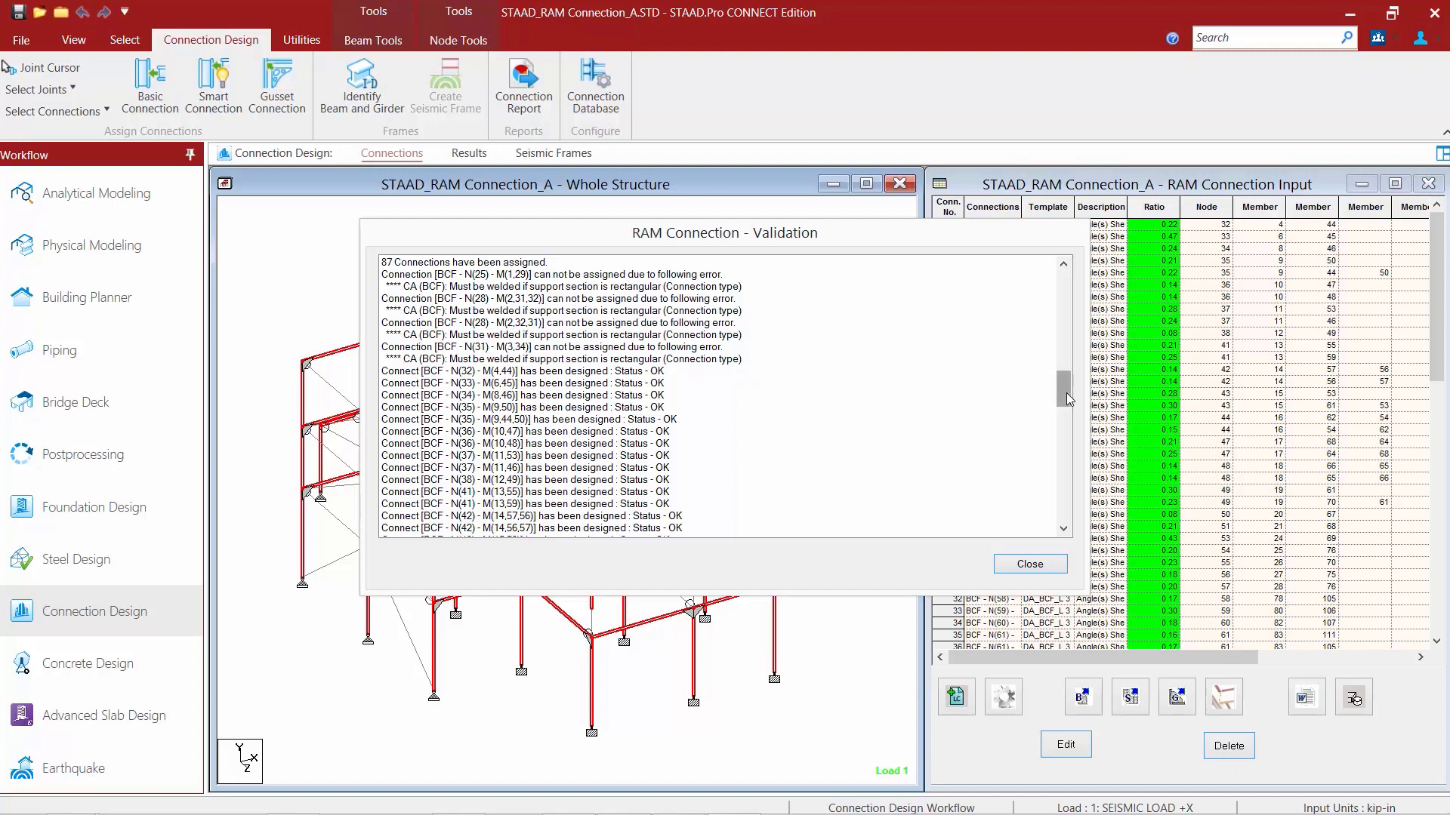
{"action": "left_click_drag", "start_coordinate": [1066, 399], "coordinate": [1060, 414]}
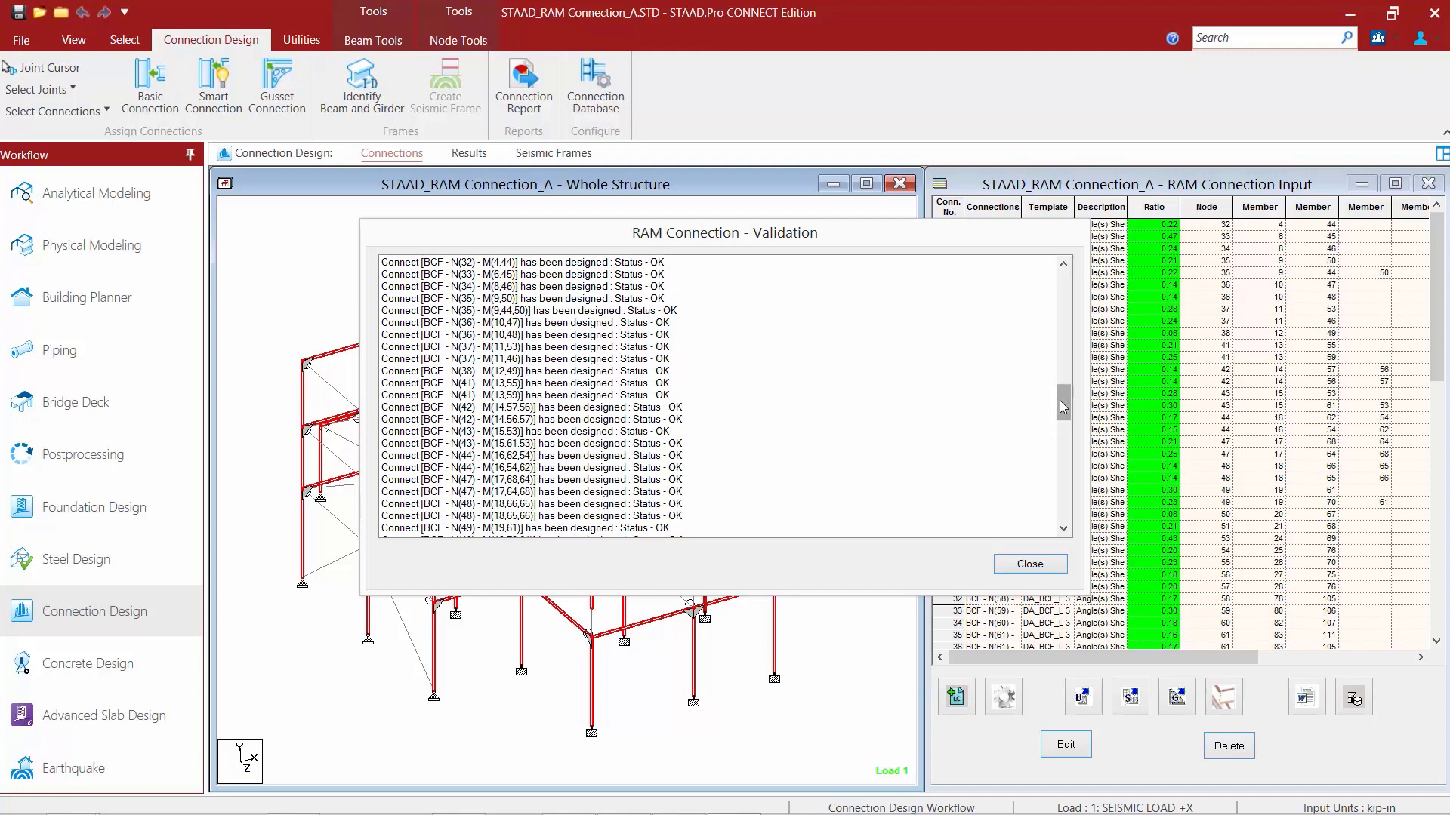
{"action": "left_click_drag", "start_coordinate": [1059, 401], "coordinate": [1057, 518]}
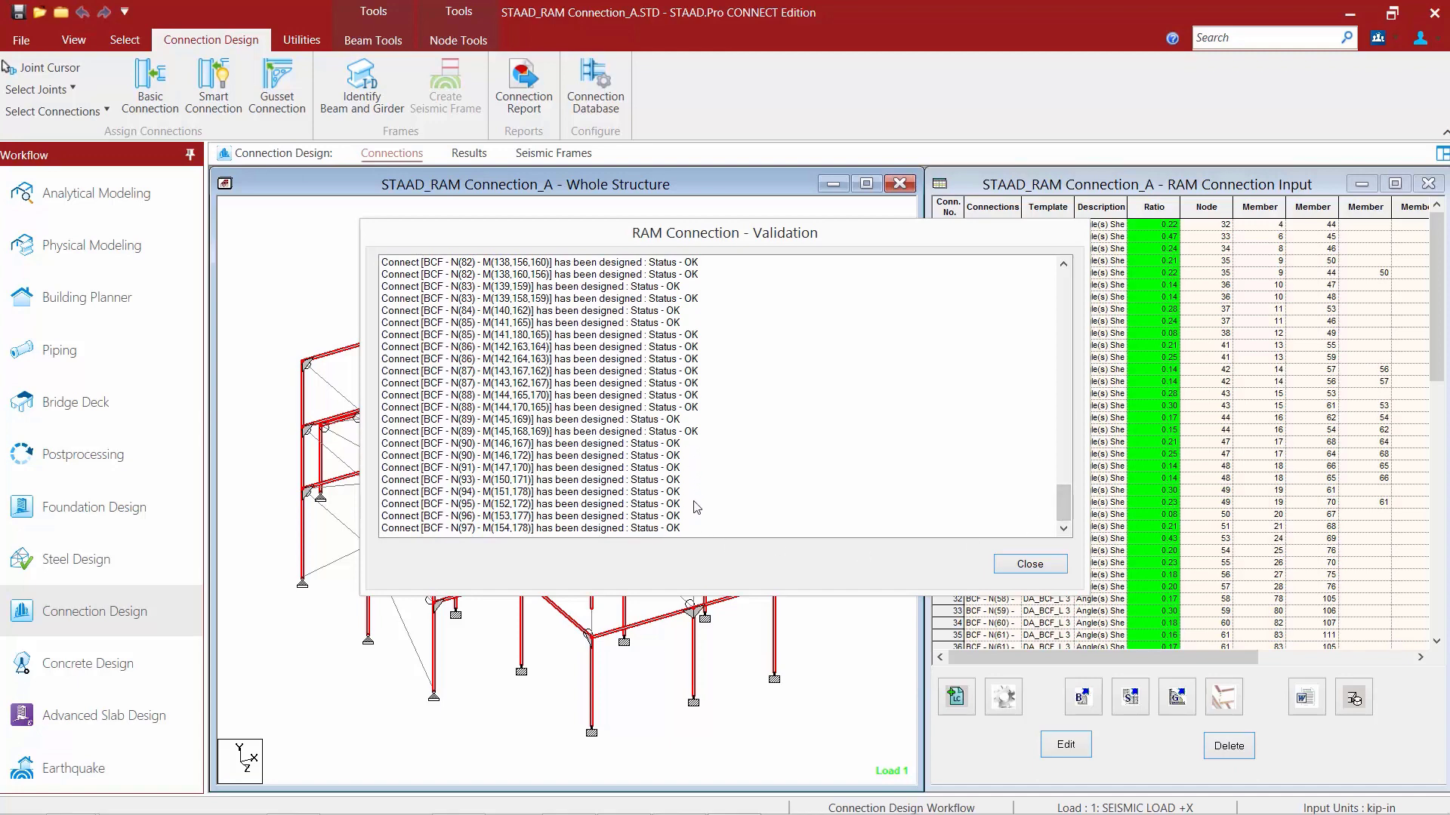
{"action": "left_click", "coordinate": [1024, 566]}
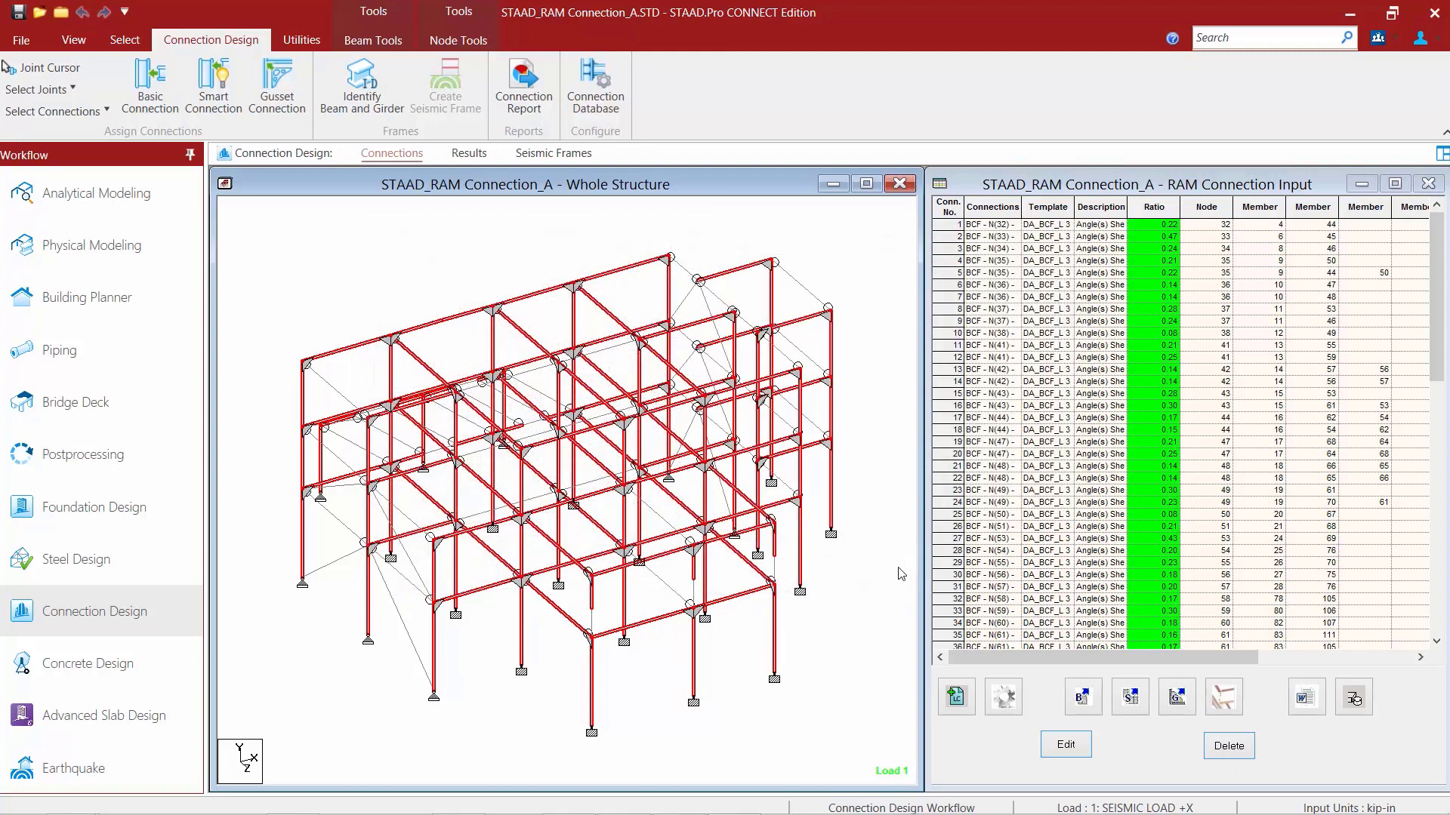
{"action": "left_click", "coordinate": [1241, 186]}
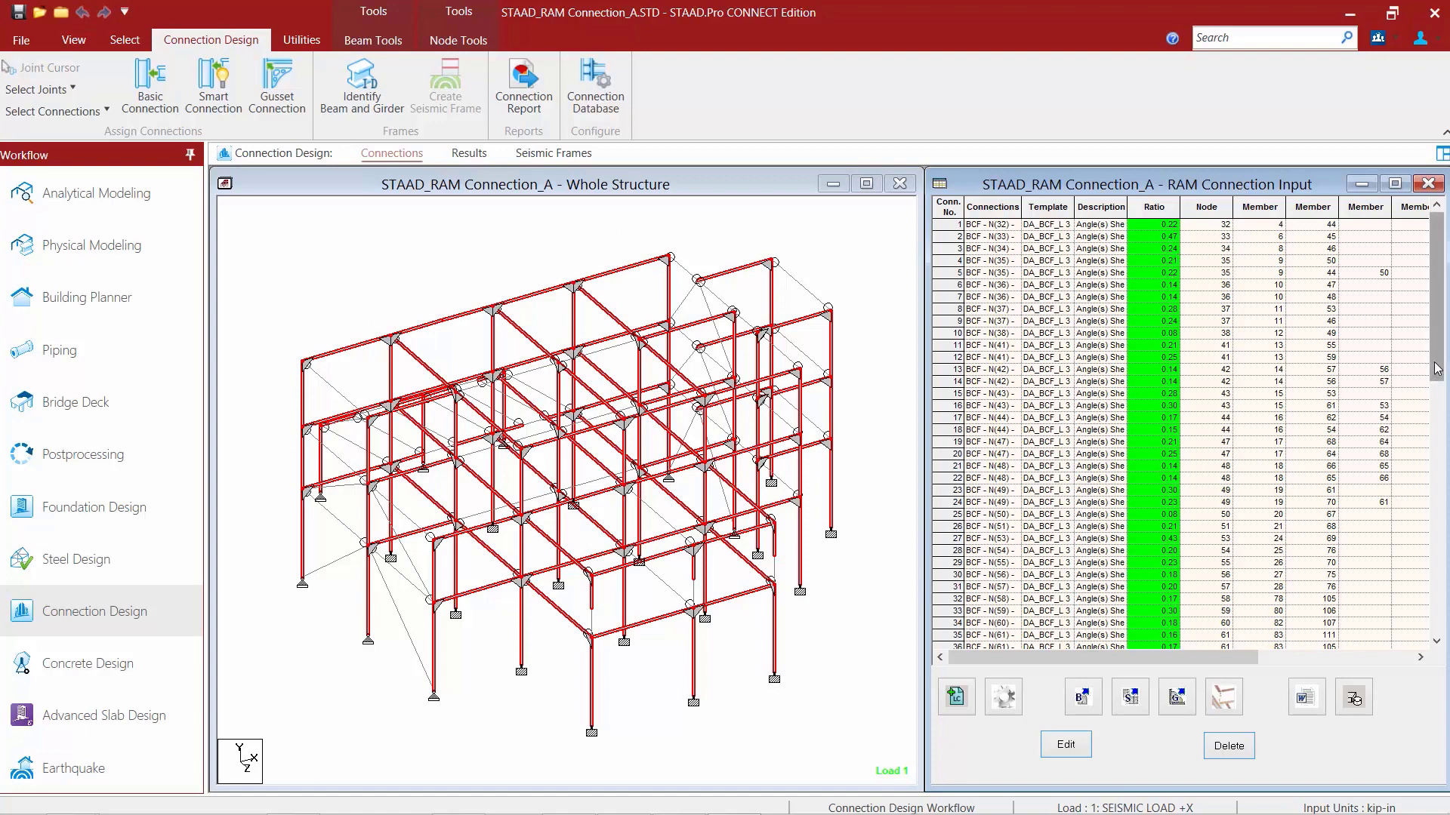
Widen the Template column of the RAM Connection Input table and review the design ratios of all listed connections
{"action": "left_click_drag", "start_coordinate": [1437, 368], "coordinate": [1426, 633]}
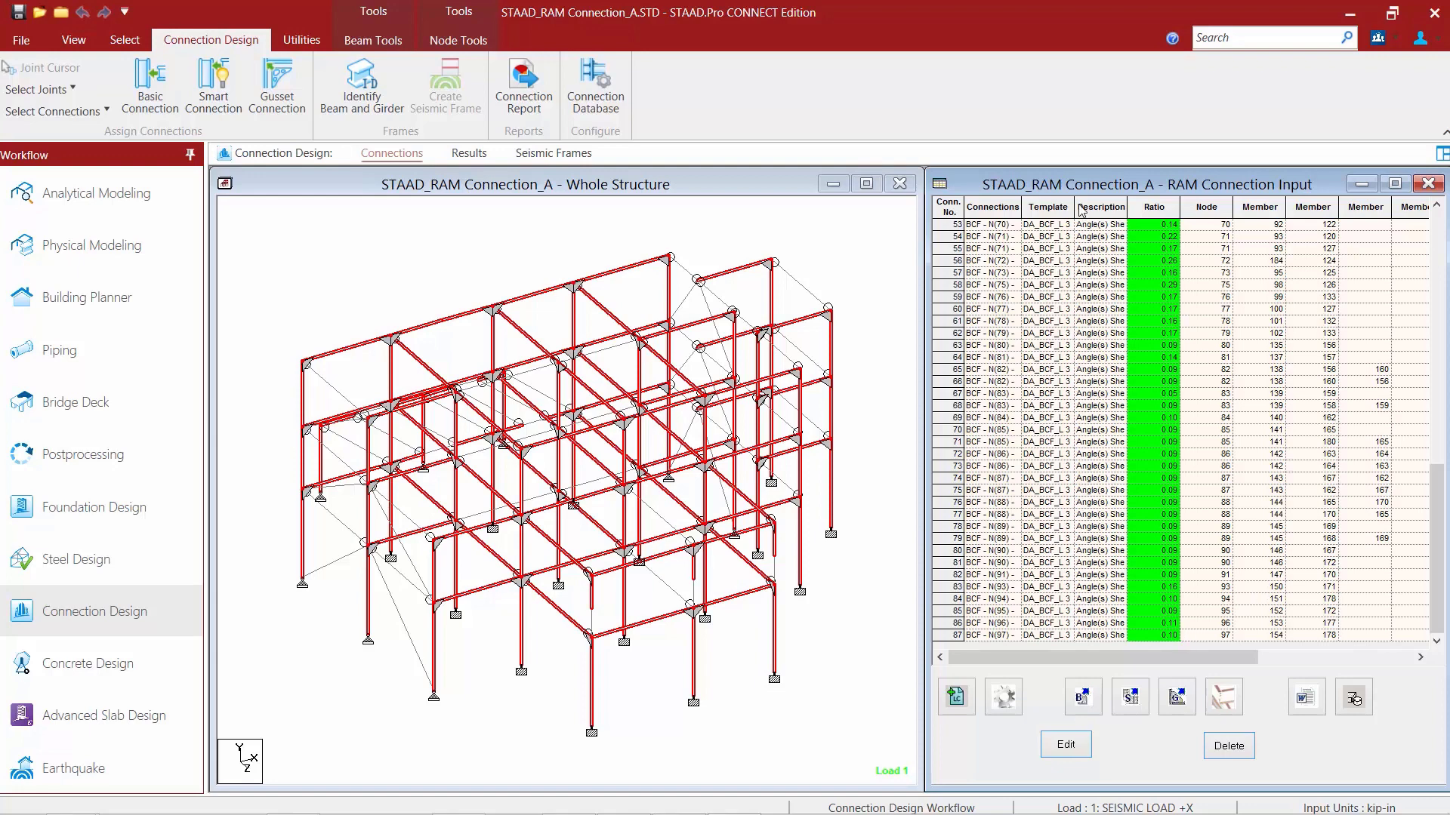
{"action": "left_click_drag", "start_coordinate": [1077, 204], "coordinate": [1124, 207]}
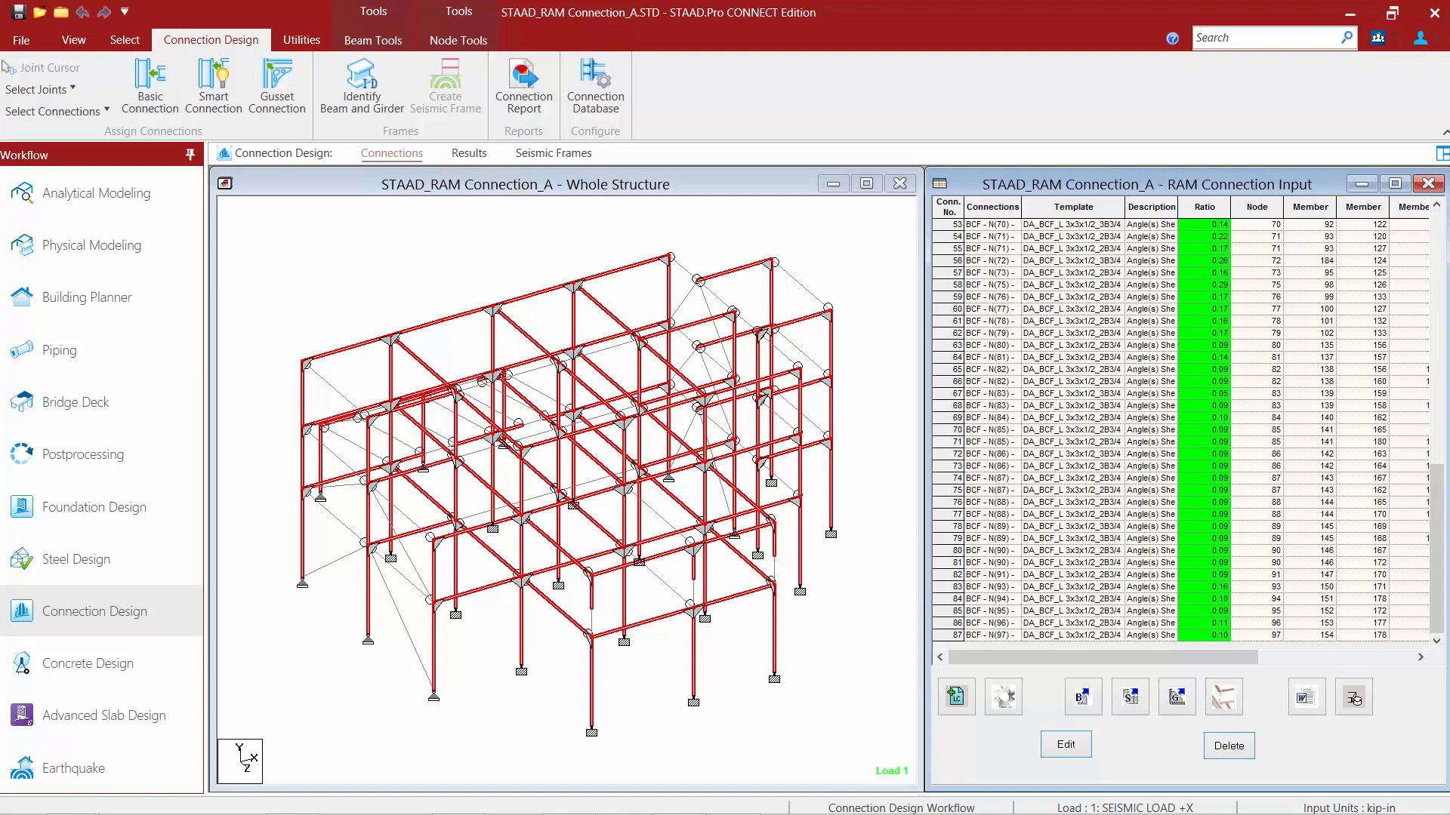
{"action": "left_click_drag", "start_coordinate": [1433, 515], "coordinate": [1433, 223]}
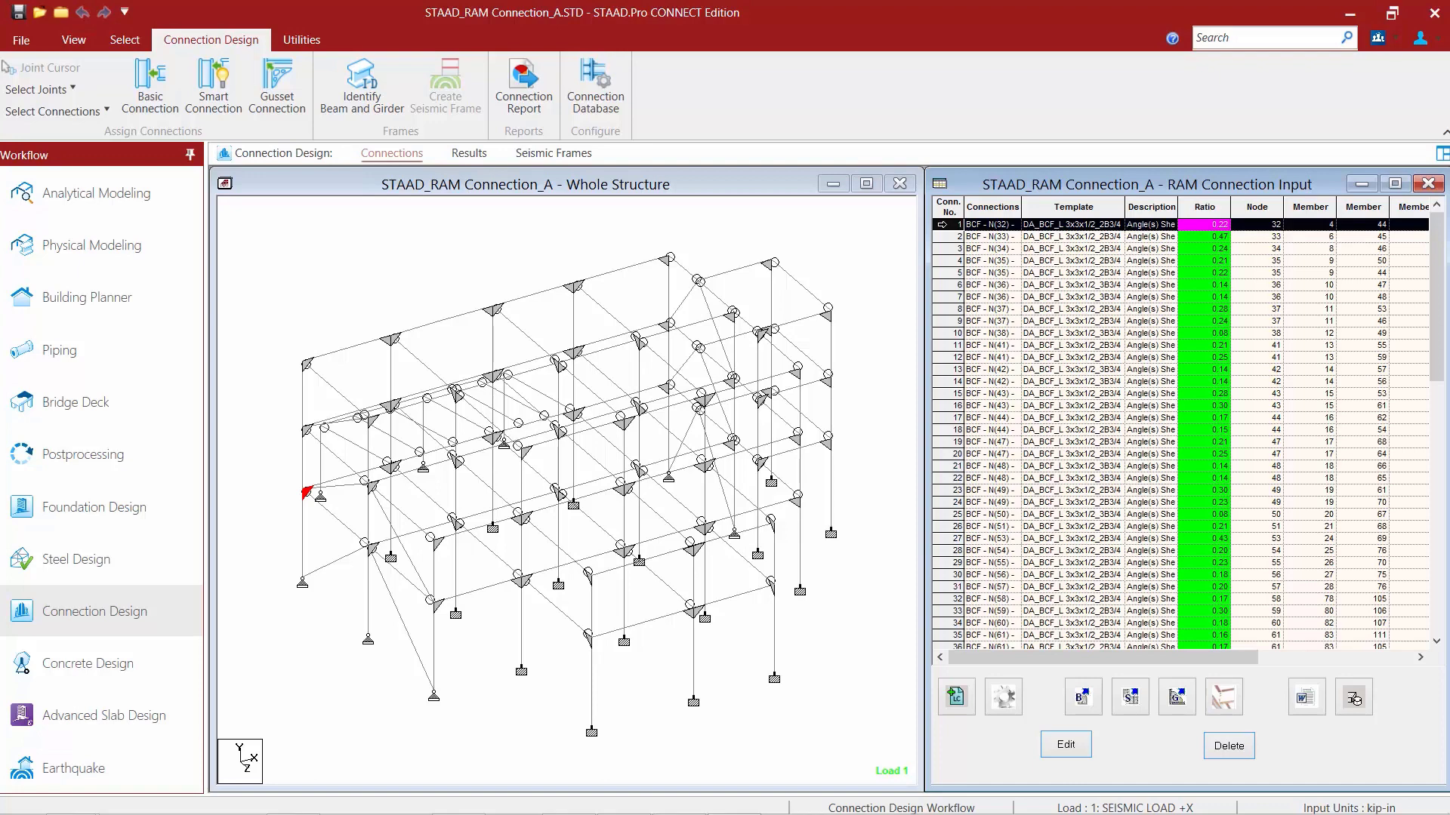
Open the connection at node 32 for detailed viewing and examine its DXF drawing views and angle and bolt properties
{"action": "double_click", "coordinate": [941, 224]}
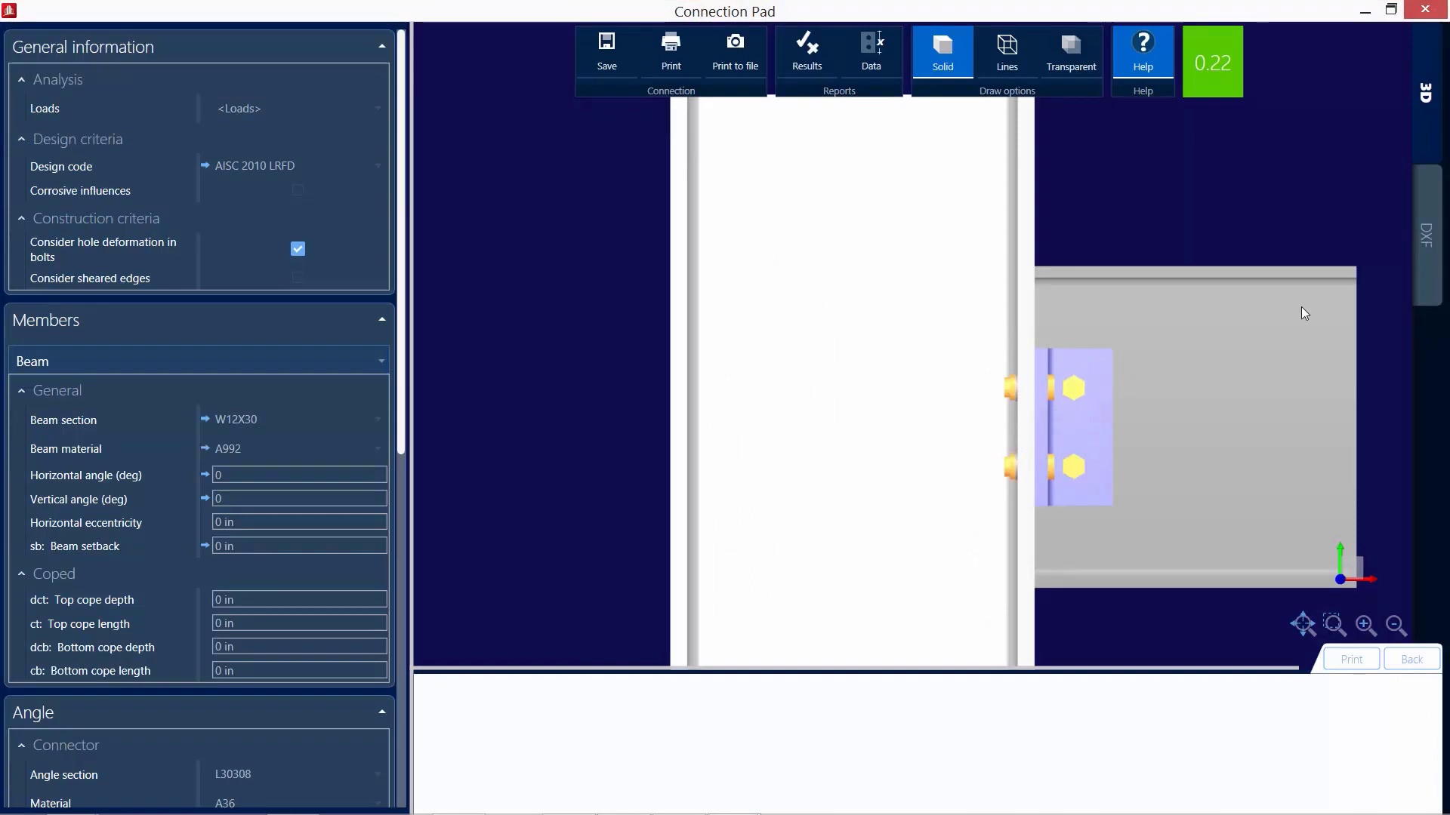
{"action": "left_click", "coordinate": [1425, 235]}
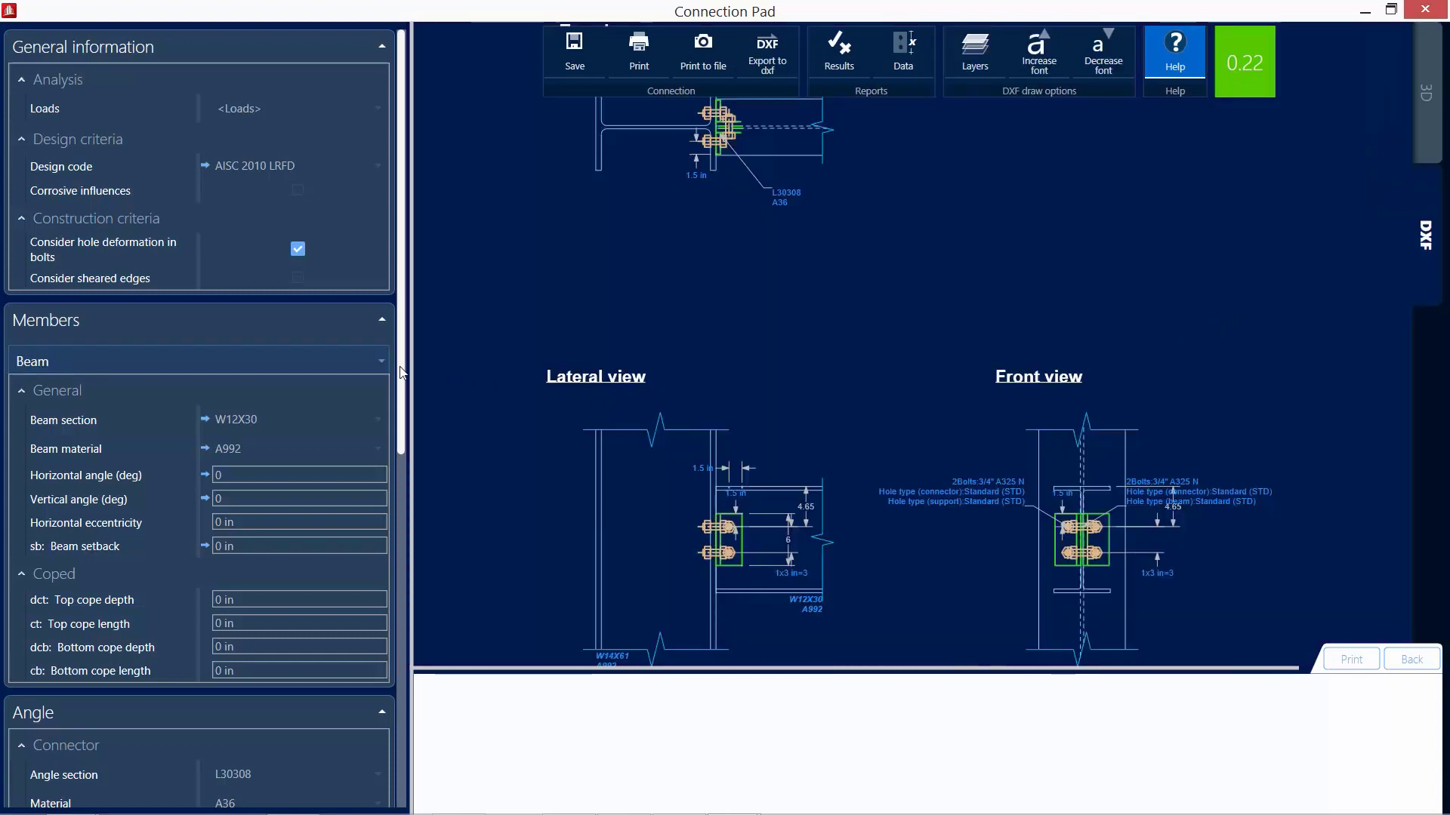
{"action": "left_click_drag", "start_coordinate": [399, 373], "coordinate": [387, 726]}
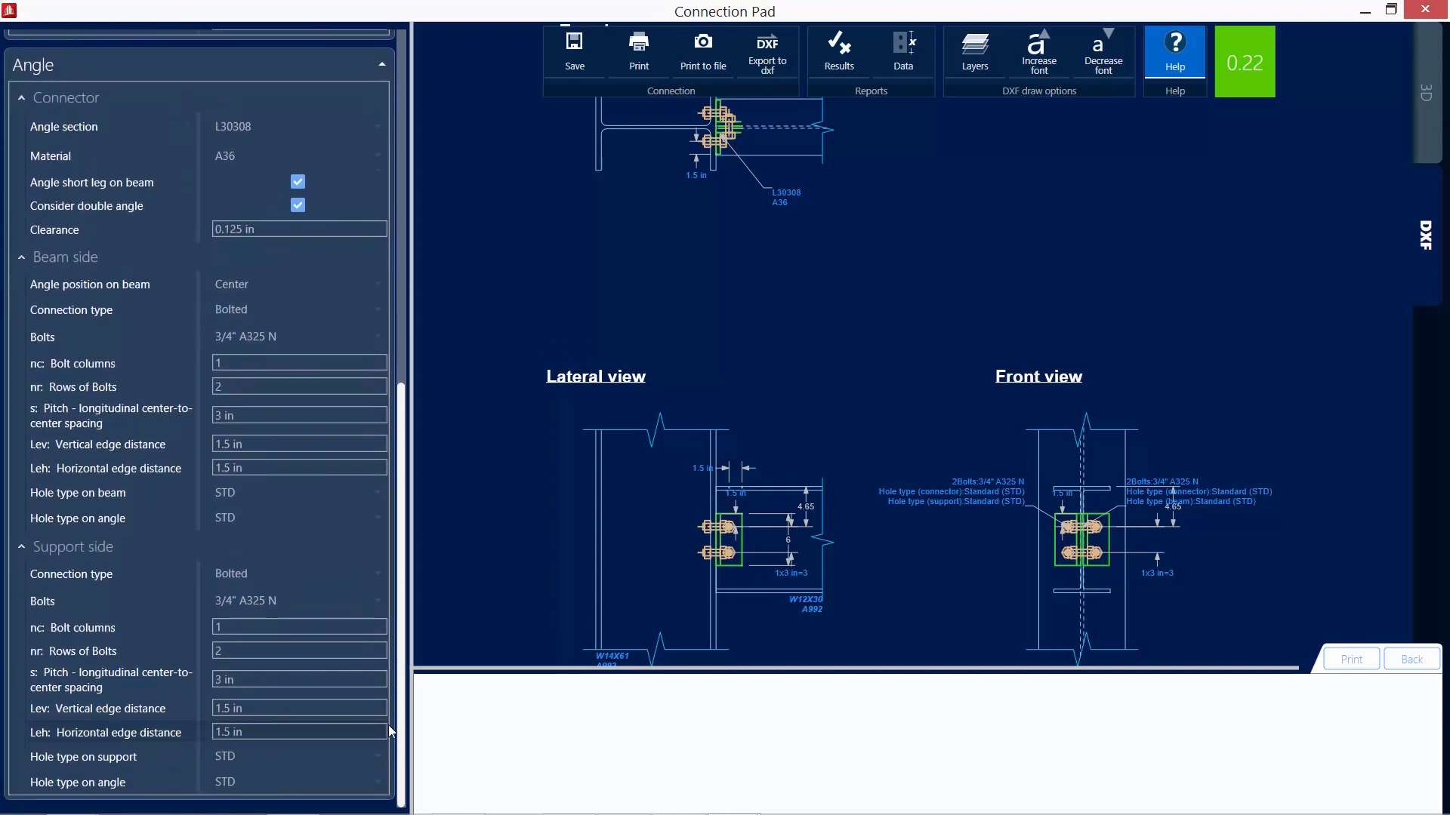
Review the connection's results report including geometric considerations, design checks and formulas, and close the report and the Connection Pad
{"action": "left_click", "coordinate": [823, 64]}
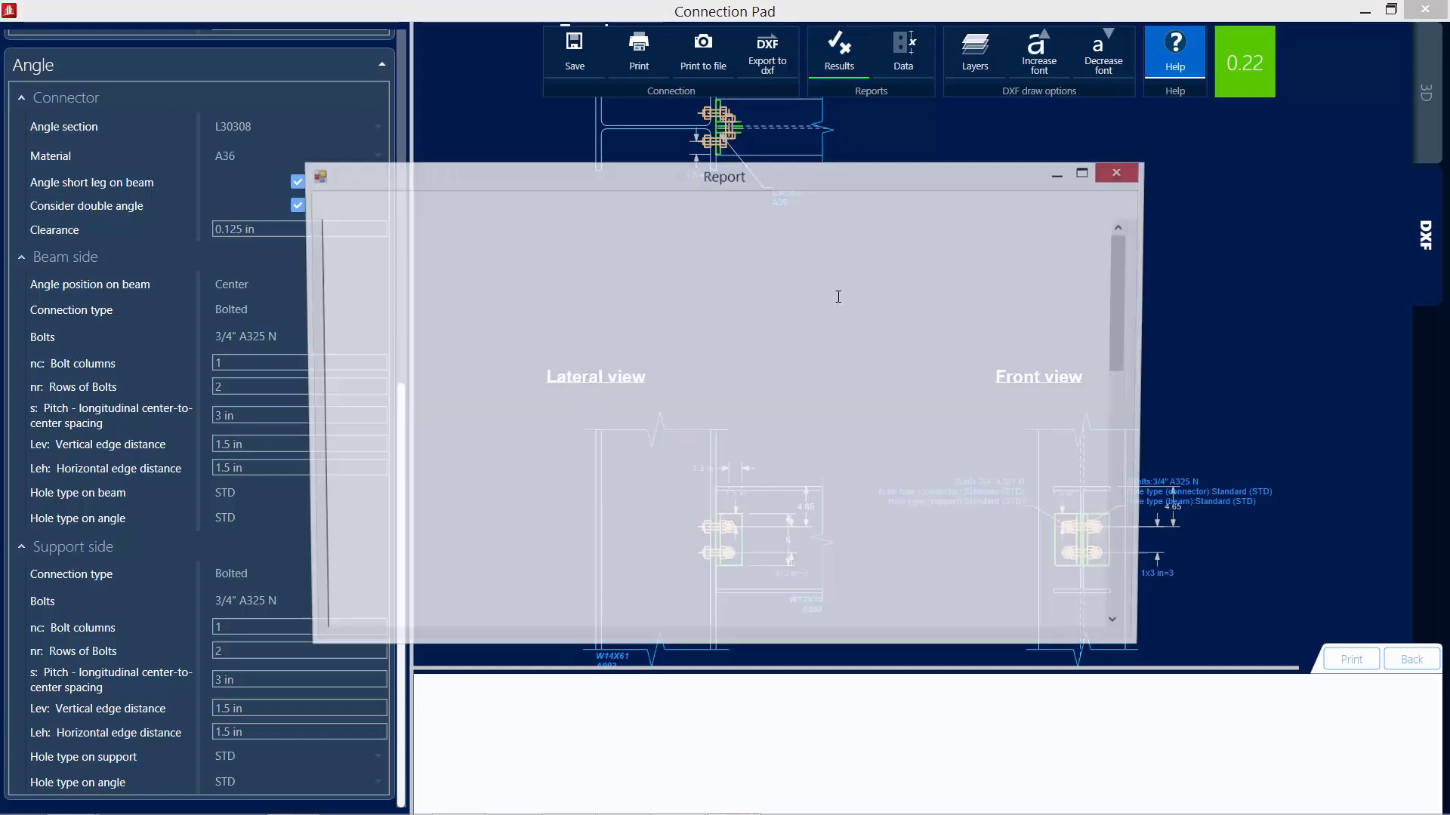
{"action": "scroll", "coordinate": [809, 378], "scroll_direction": "down", "scroll_amount": 10}
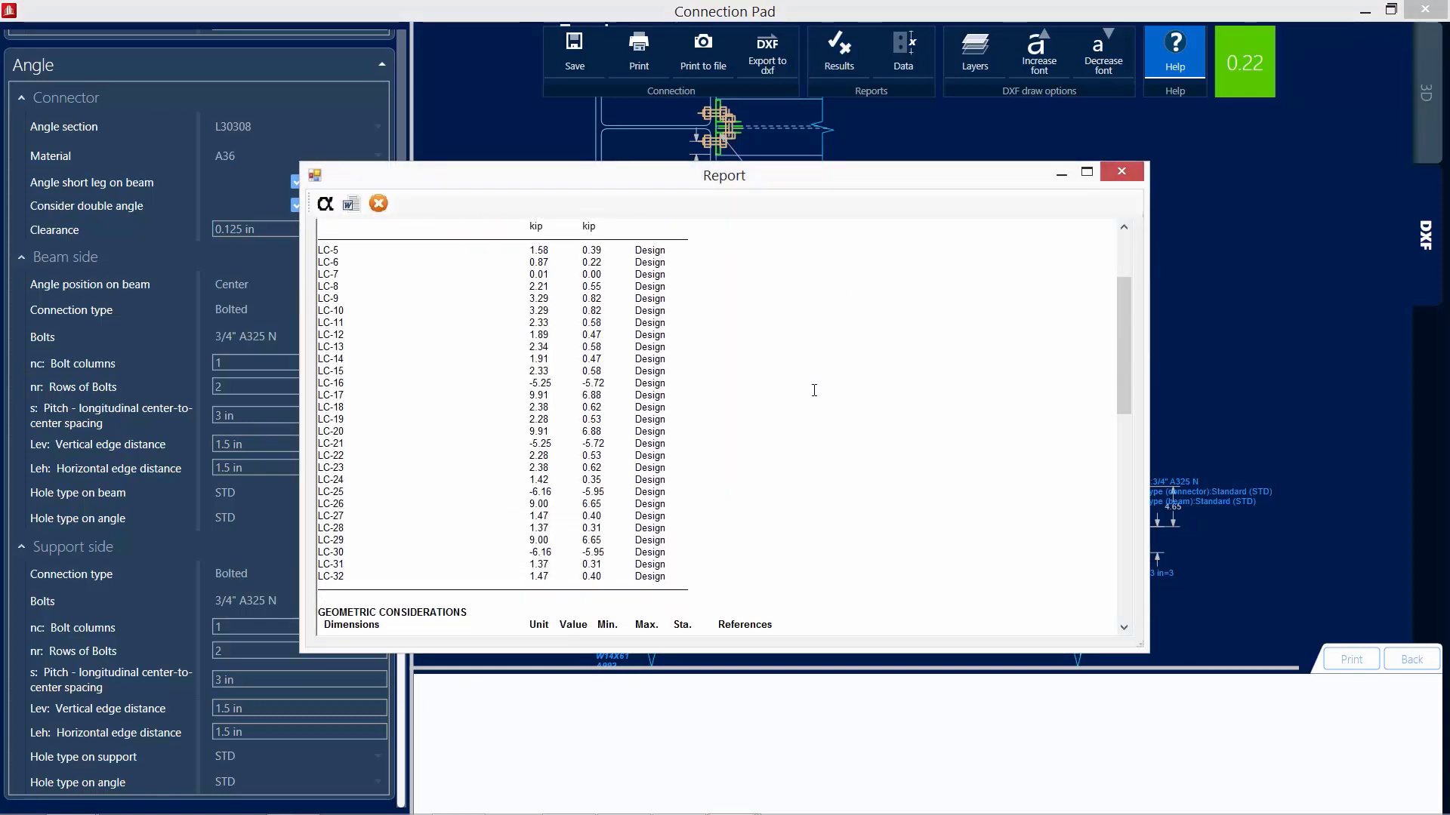
{"action": "scroll", "coordinate": [814, 391], "scroll_direction": "down", "scroll_amount": 3}
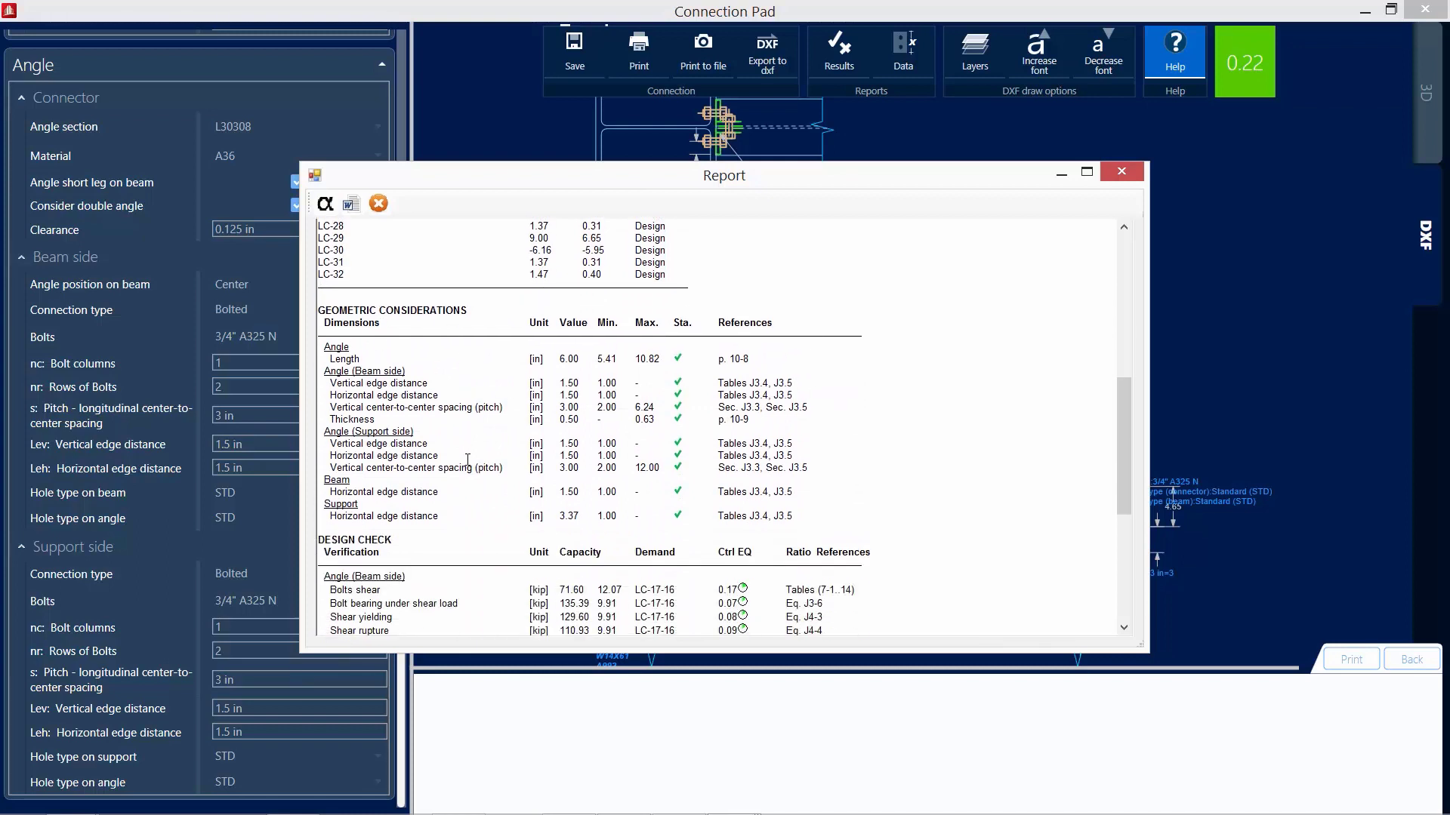
{"action": "scroll", "coordinate": [467, 460], "scroll_direction": "down", "scroll_amount": 3}
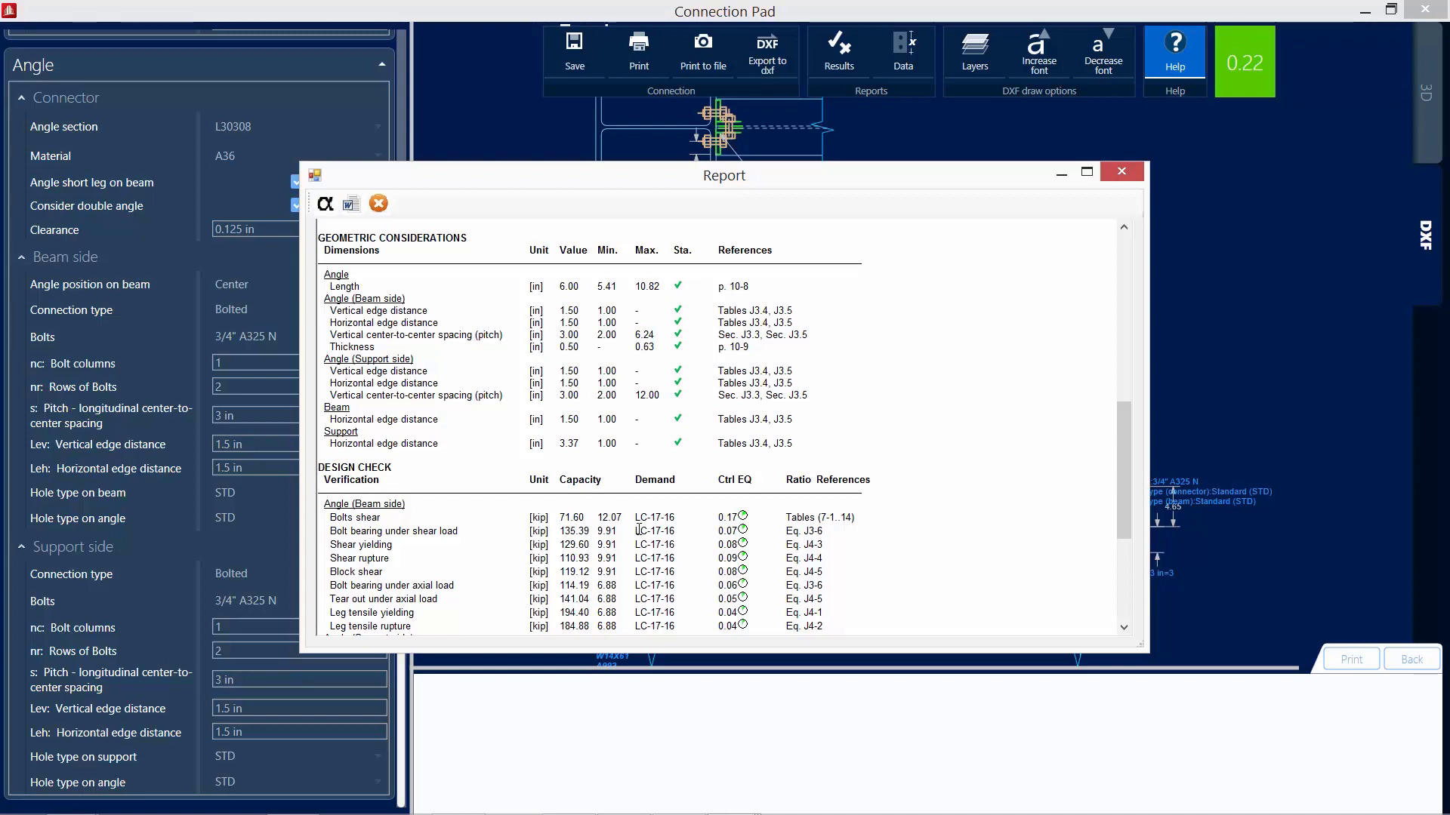
{"action": "left_click", "coordinate": [323, 205]}
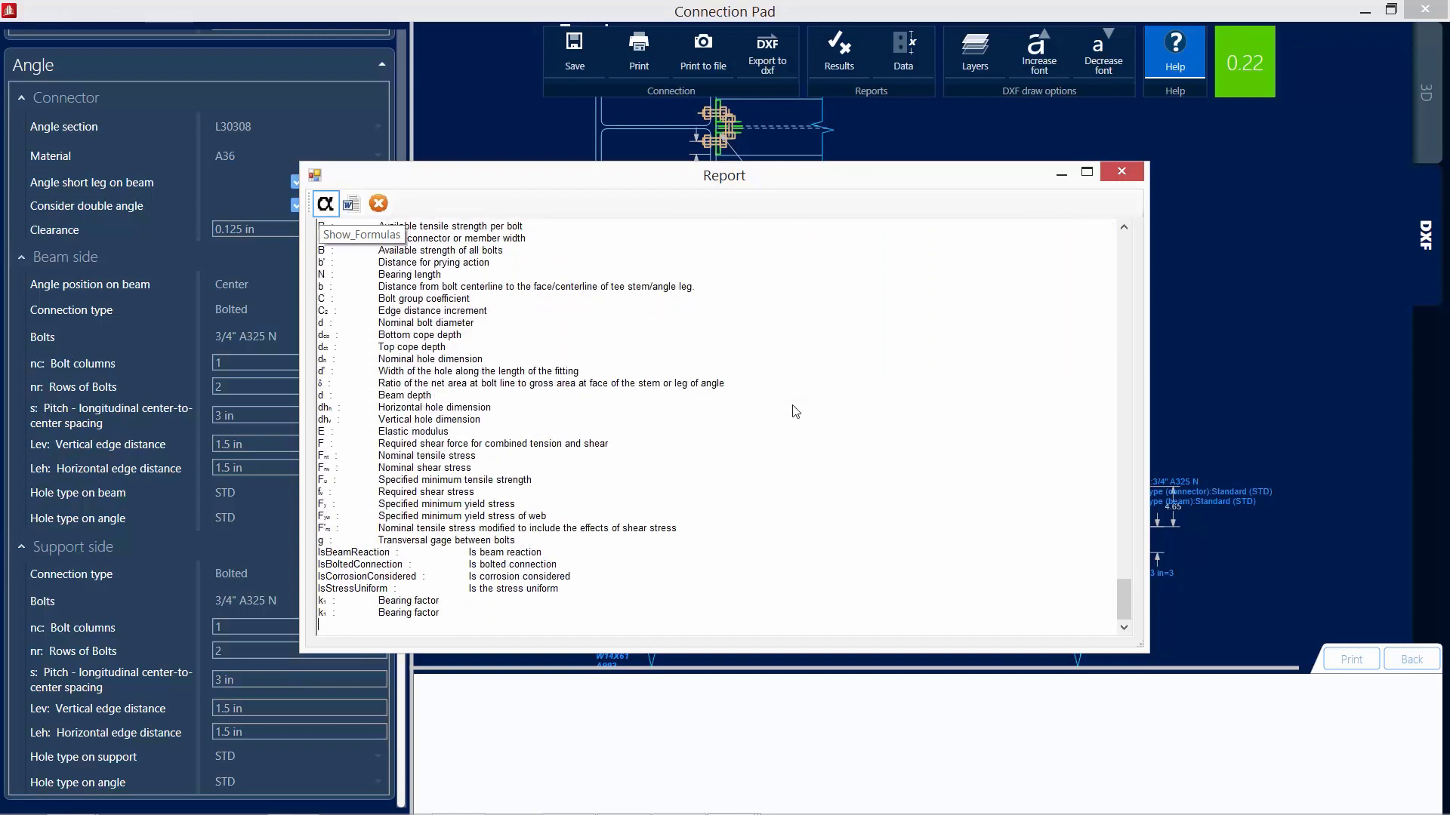
{"action": "left_click", "coordinate": [1122, 173]}
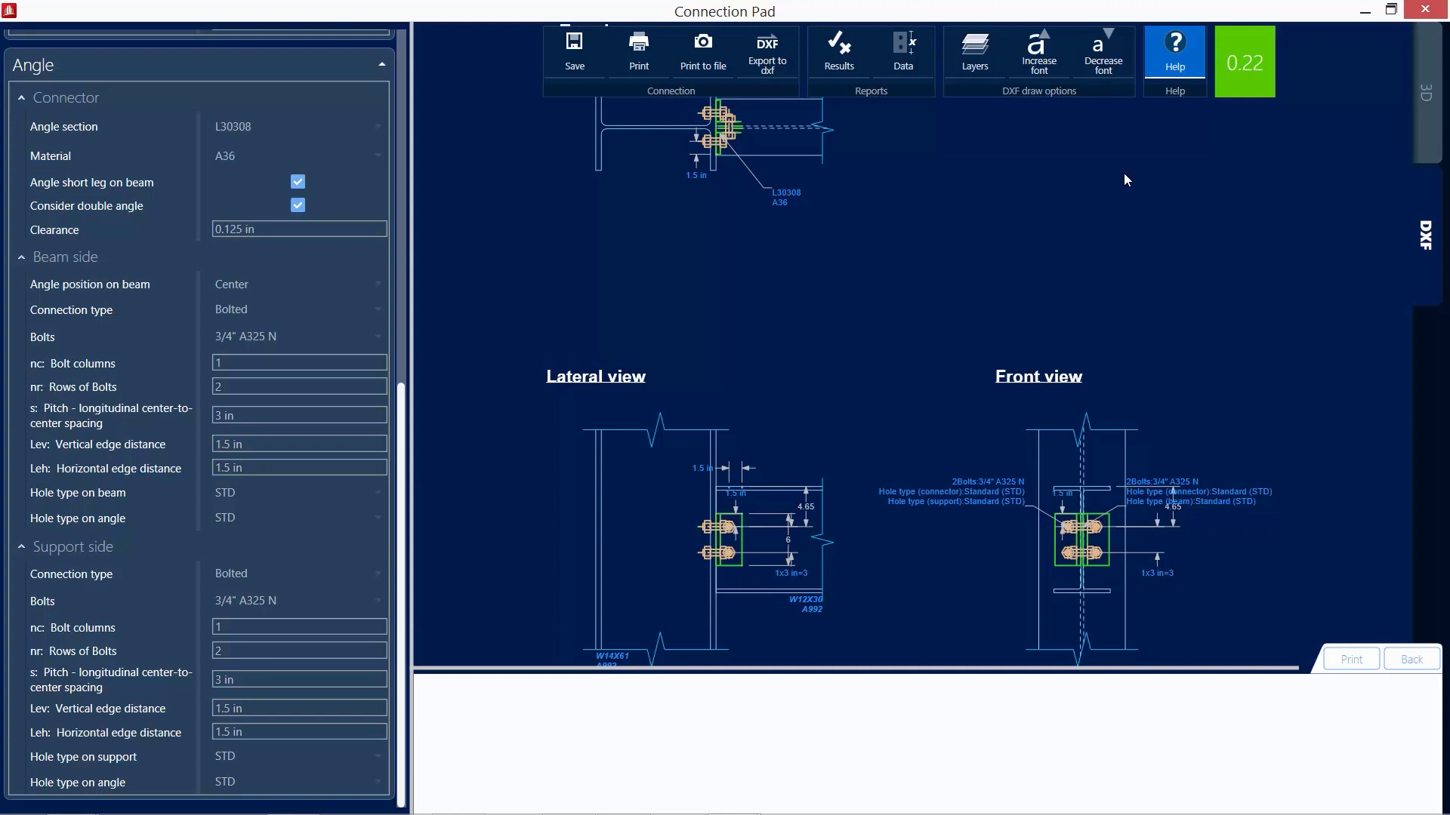
{"action": "left_click", "coordinate": [1422, 9]}
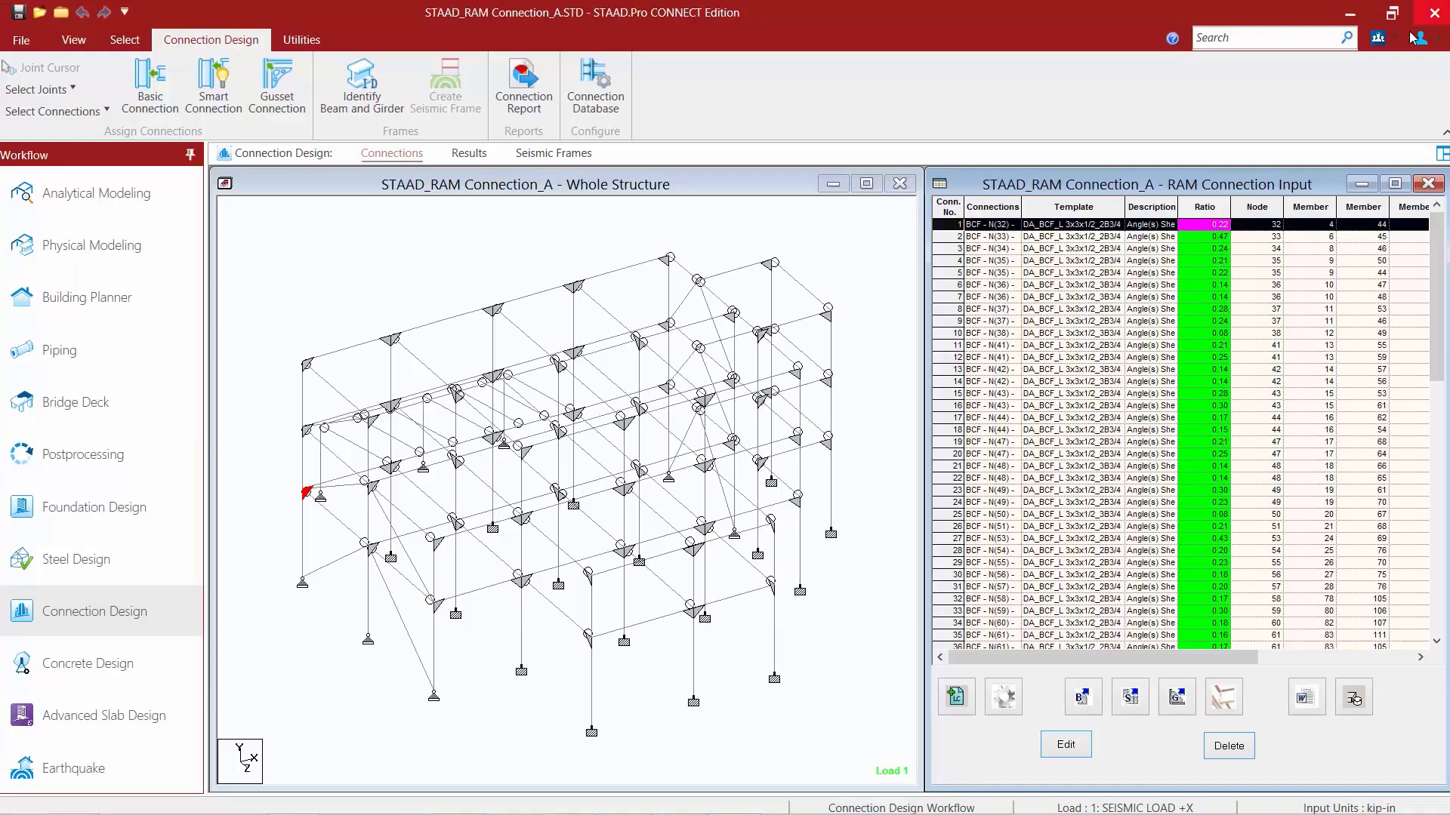
Clear the connection selection and rotate the structure so that the low frame on its opposite side faces forward
{"action": "left_click", "coordinate": [863, 294]}
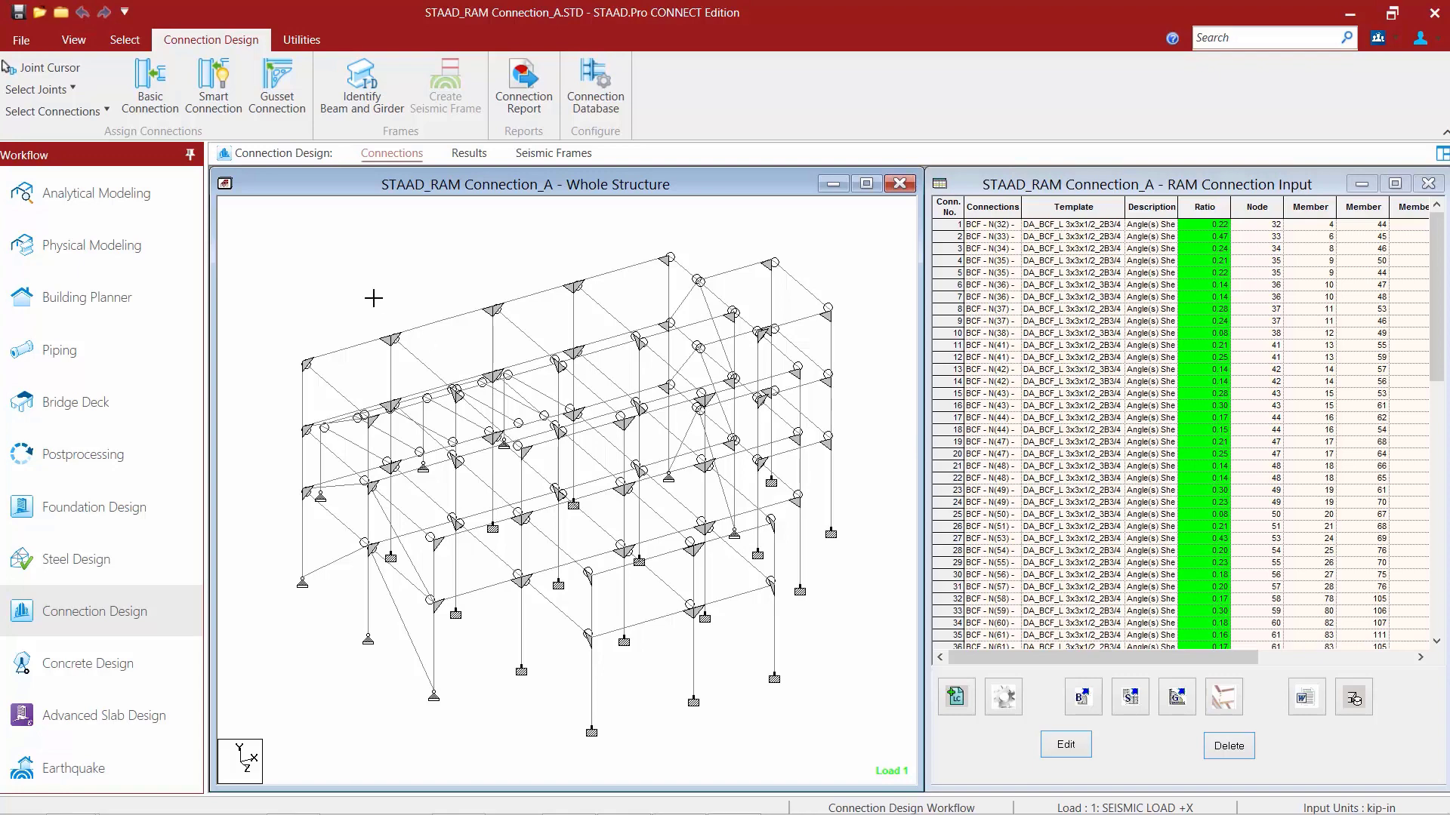
{"action": "key", "text": "Right"}
{"action": "key", "text": "Right"}
{"action": "key", "text": "Right"}
{"action": "key", "text": "Right"}
{"action": "key", "text": "Right"}
{"action": "key", "text": "Right"}
{"action": "key", "text": "Right"}
{"action": "key", "text": "Right"}
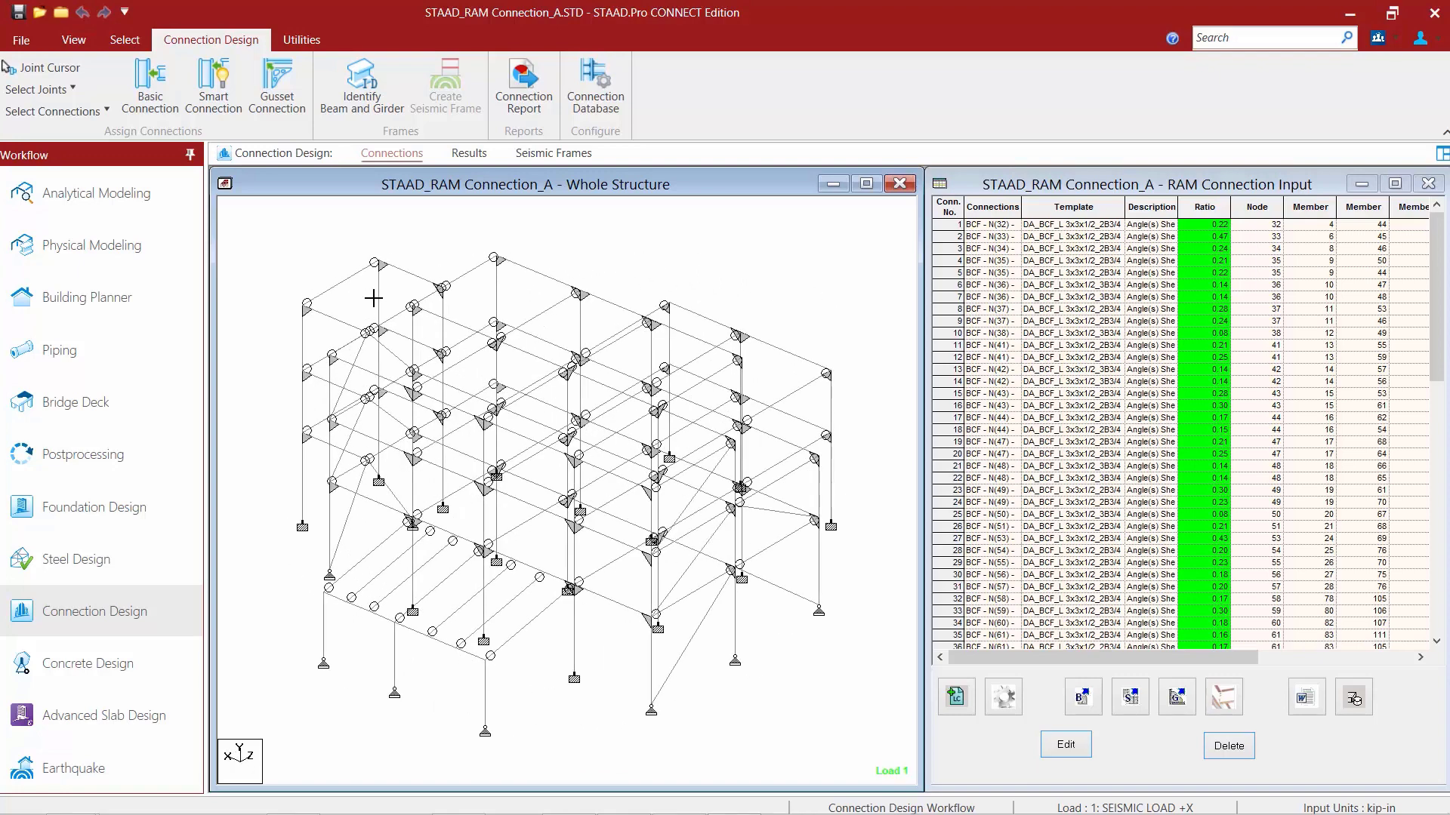
{"action": "left_click", "coordinate": [395, 663]}
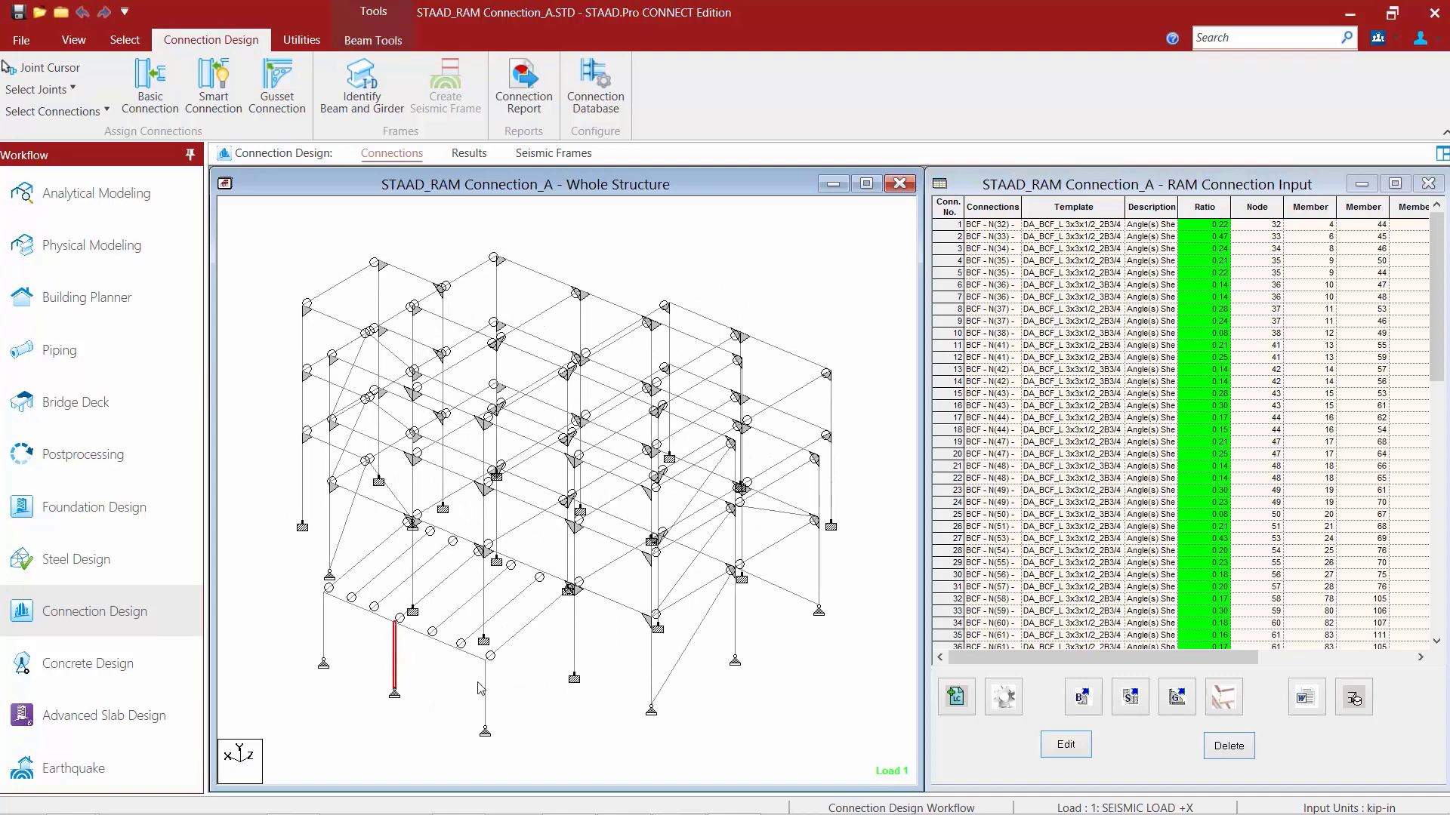
{"action": "left_click", "coordinate": [484, 687]}
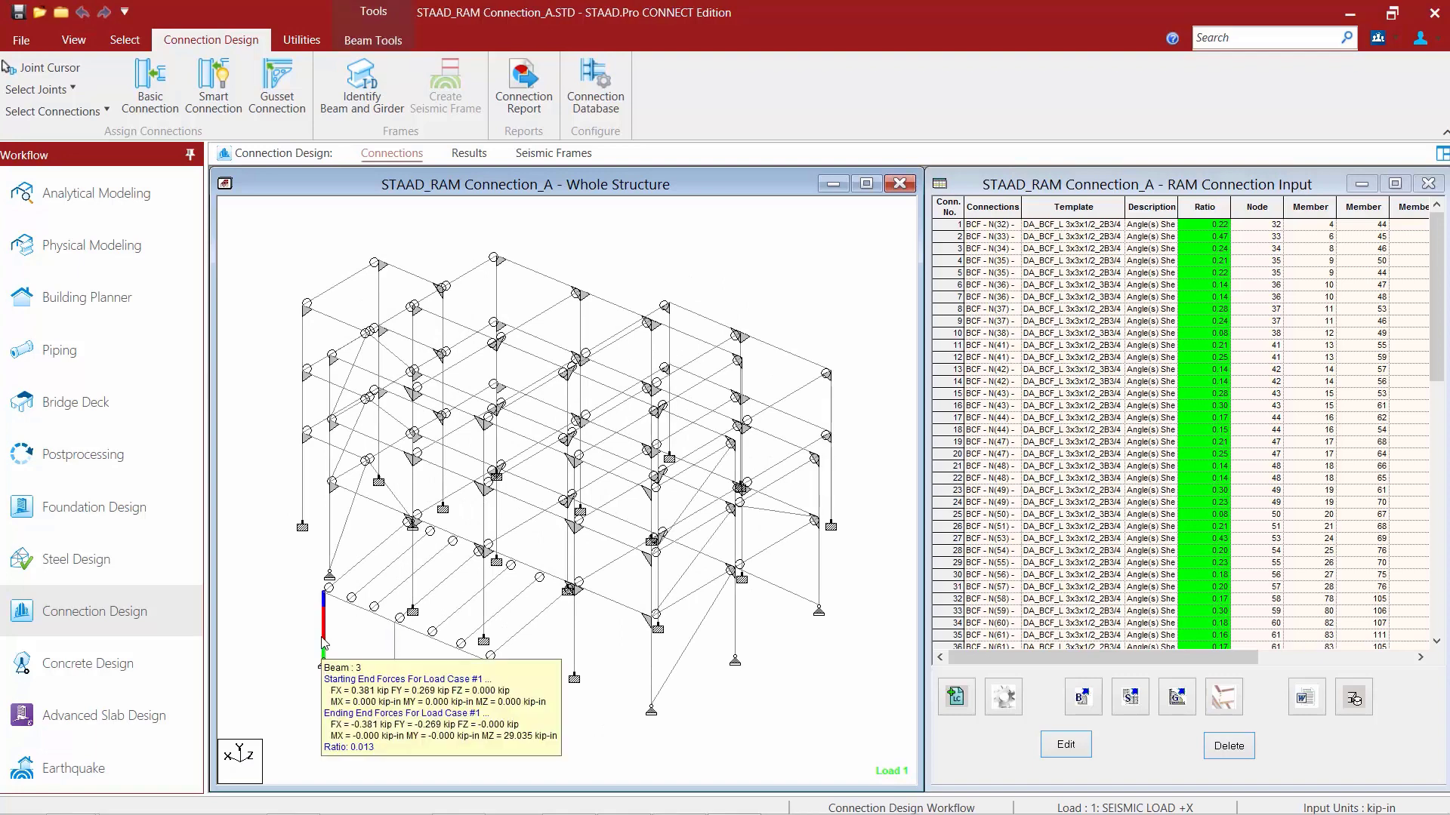
{"action": "left_click", "coordinate": [323, 642]}
{"action": "left_click", "coordinate": [354, 669]}
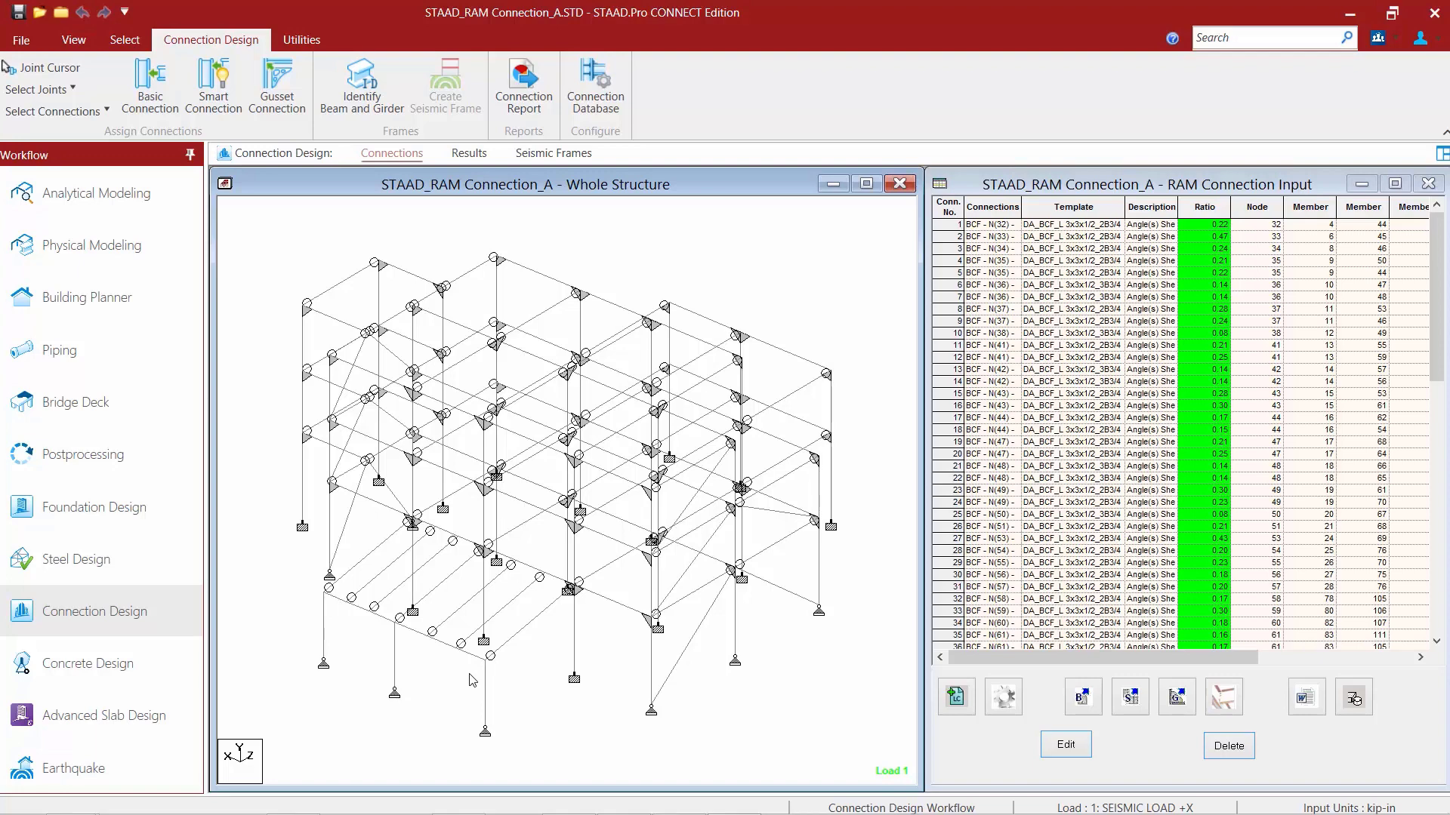
Select the two end columns of the low front frame together with the edge beam segment adjoining each column
{"action": "left_click", "coordinate": [332, 601]}
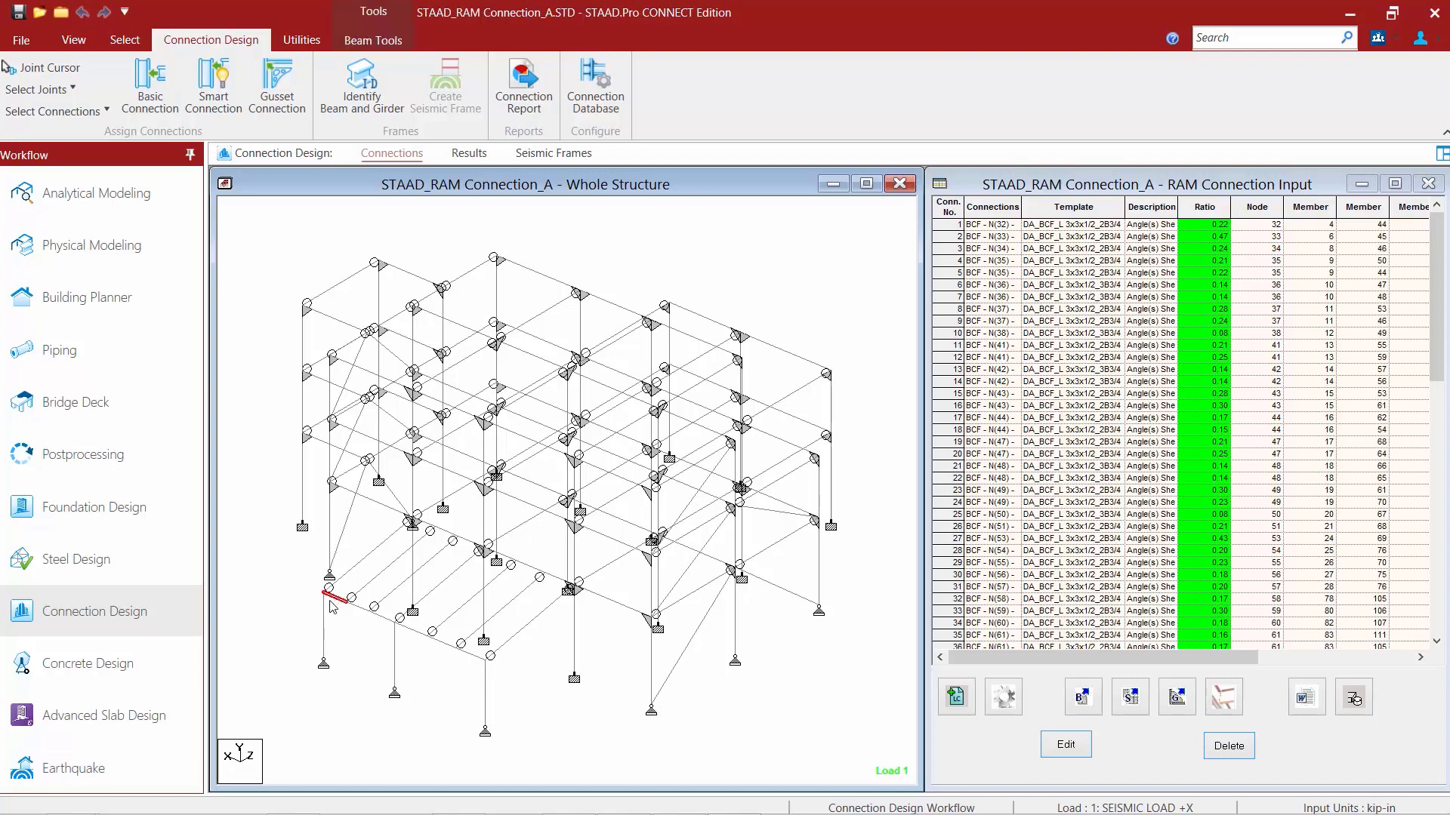
{"action": "left_click", "coordinate": [324, 628], "text": "ctrl"}
{"action": "left_click", "coordinate": [471, 652], "text": "ctrl"}
{"action": "left_click", "coordinate": [485, 683], "text": "ctrl"}
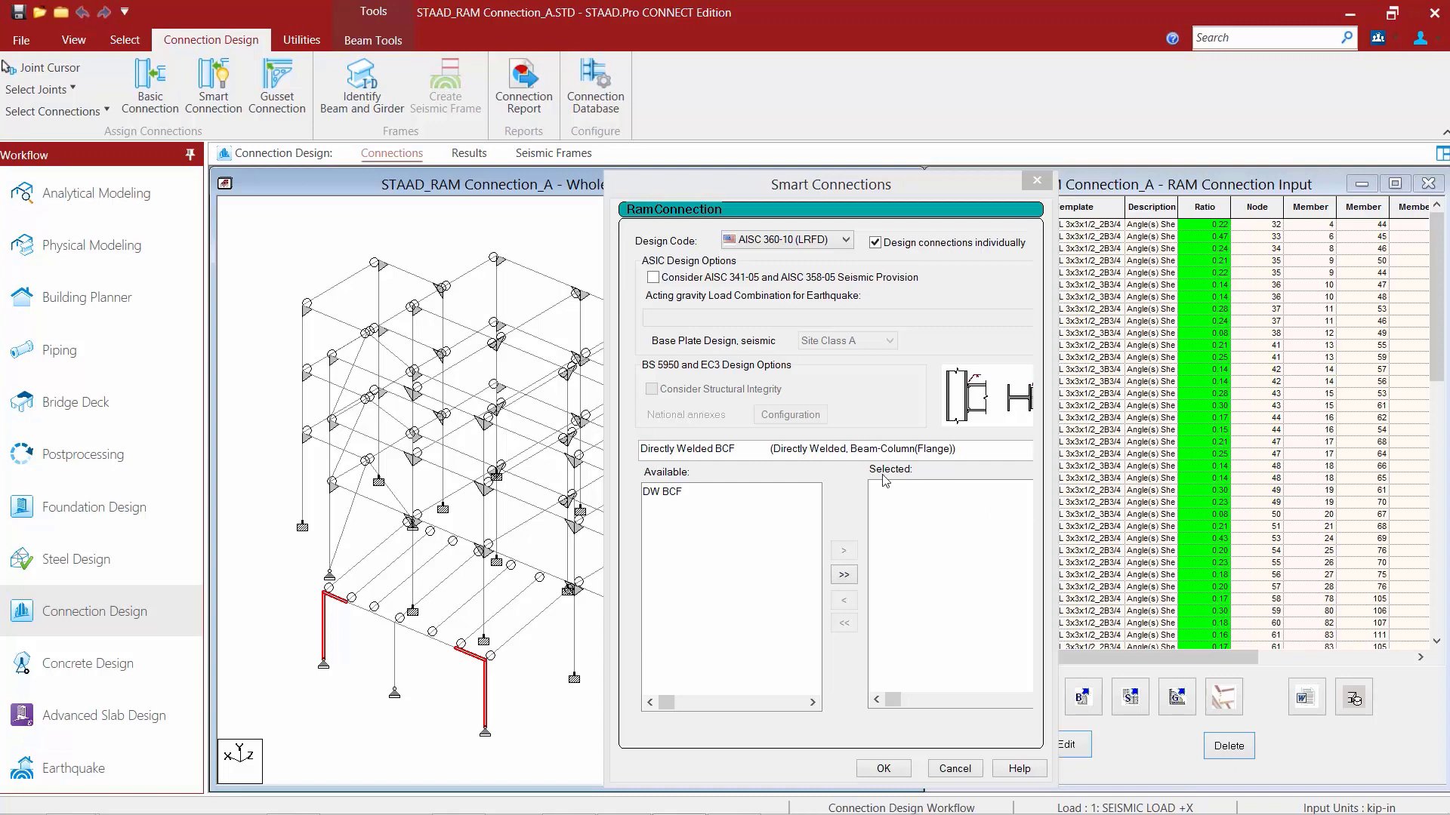
Assign the US BCF Welded template of the UnStiffened Seated BCF type to the selected members as a smart connection
{"action": "left_click", "coordinate": [726, 450]}
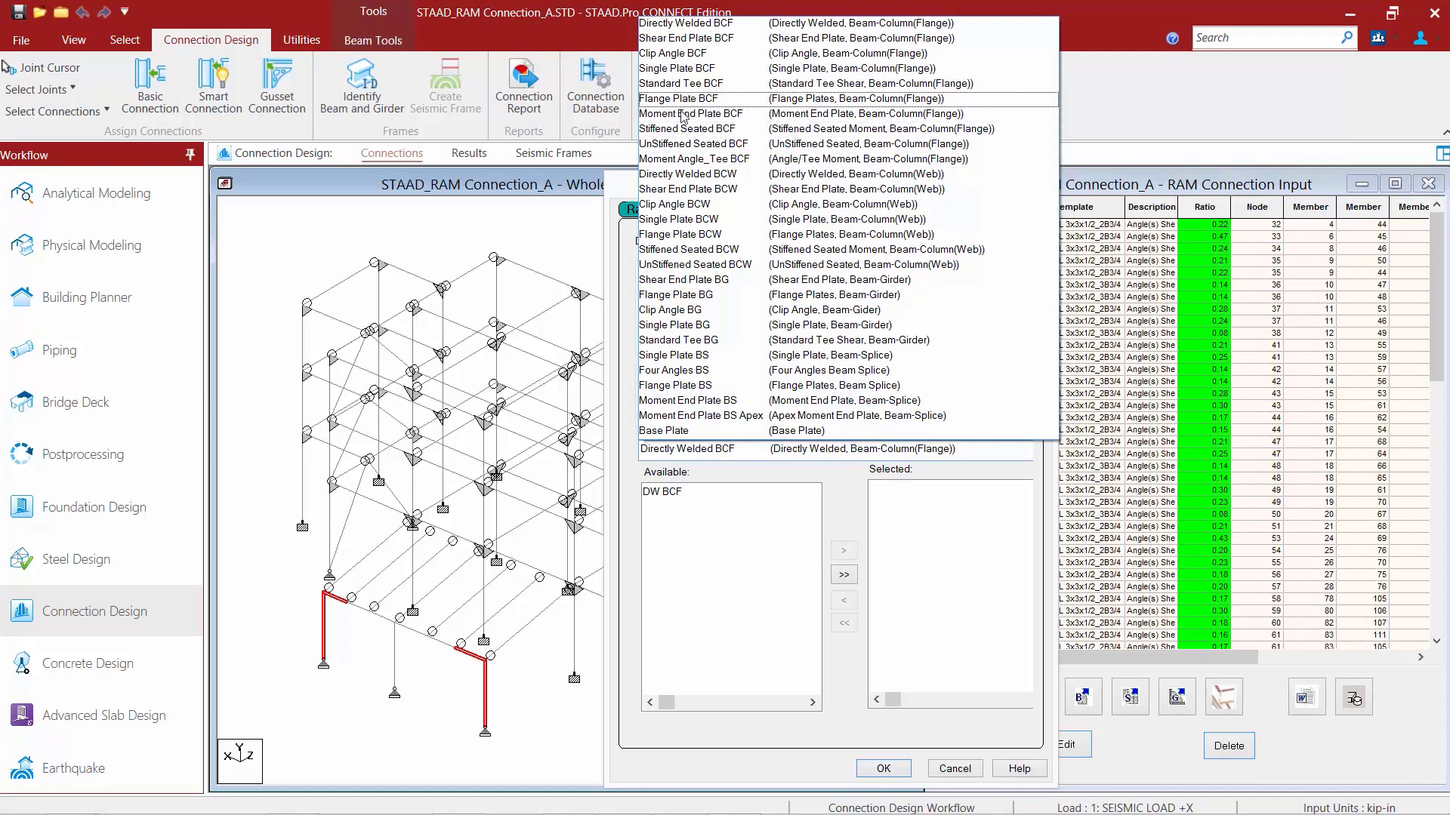
{"action": "left_click", "coordinate": [673, 145]}
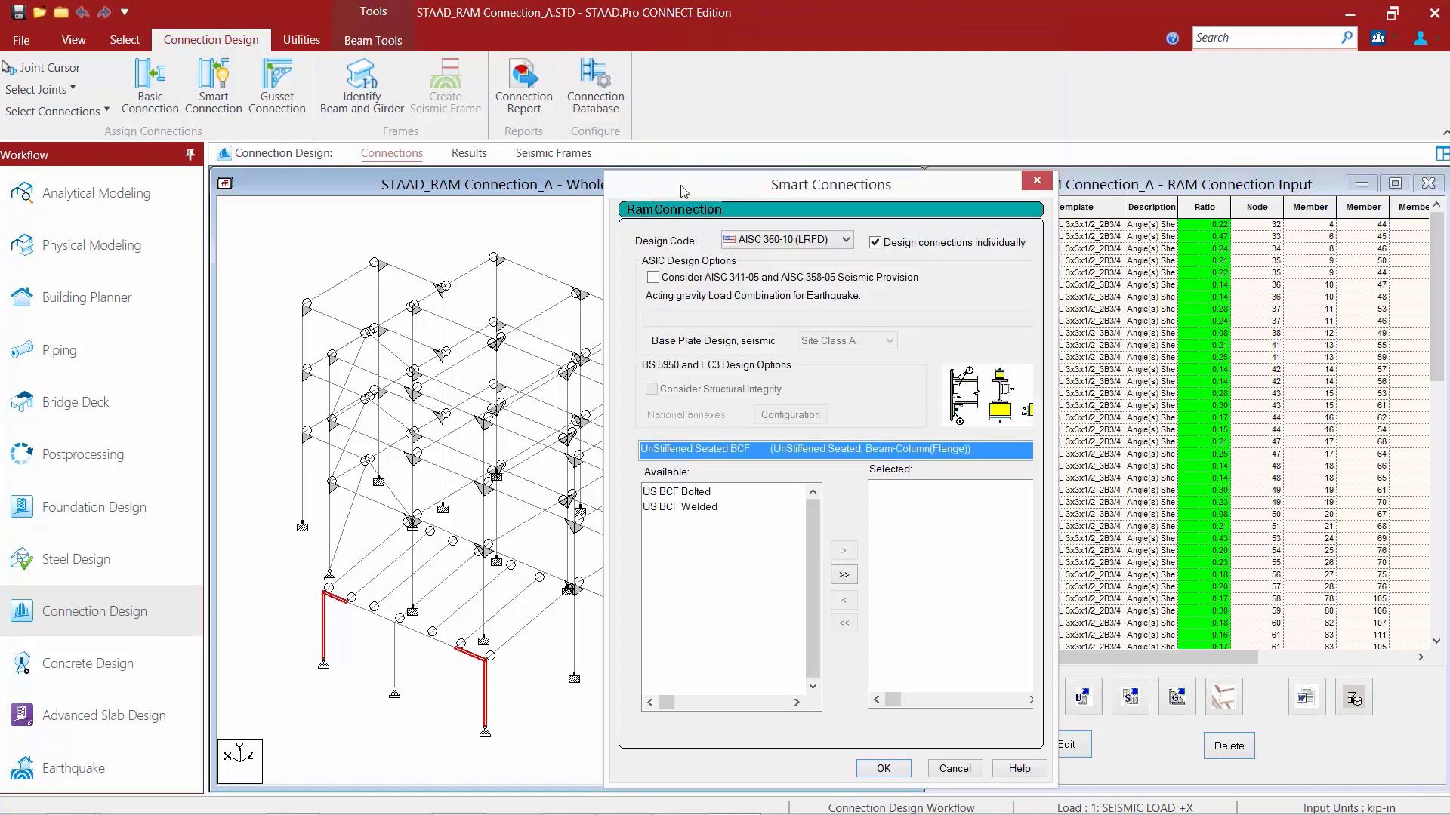
{"action": "left_click", "coordinate": [683, 508]}
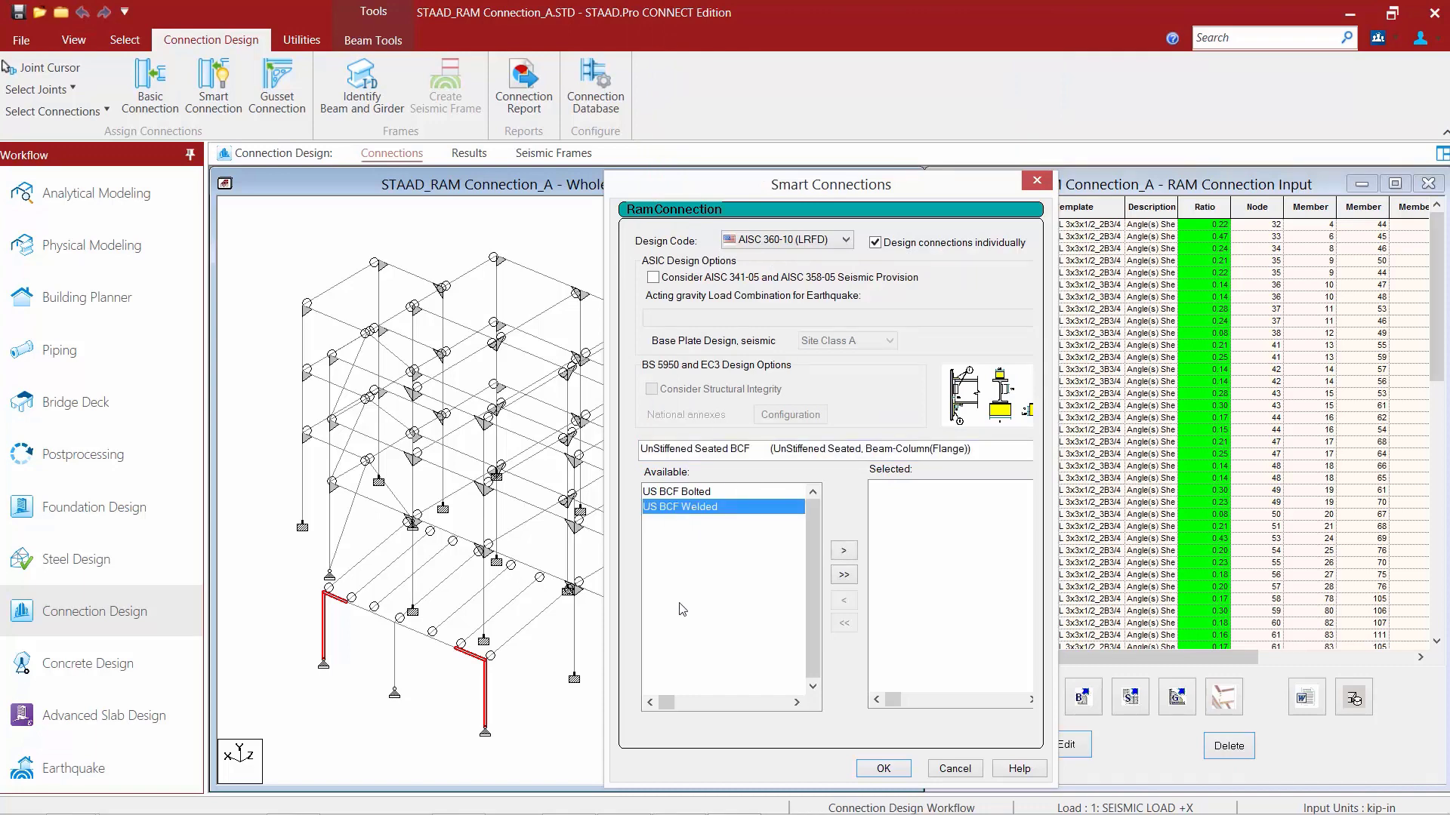
{"action": "left_click", "coordinate": [843, 552]}
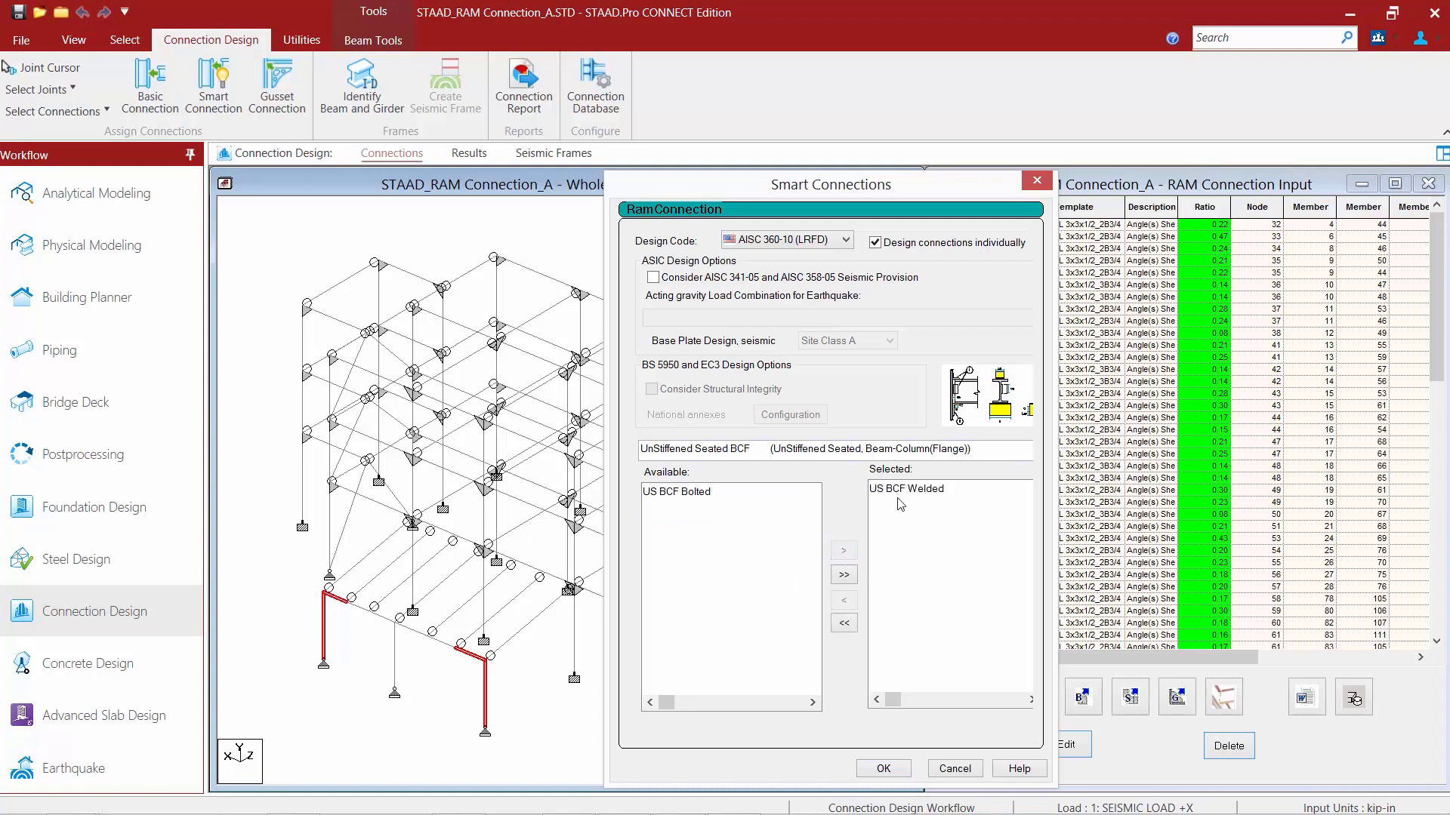
{"action": "left_click", "coordinate": [880, 769]}
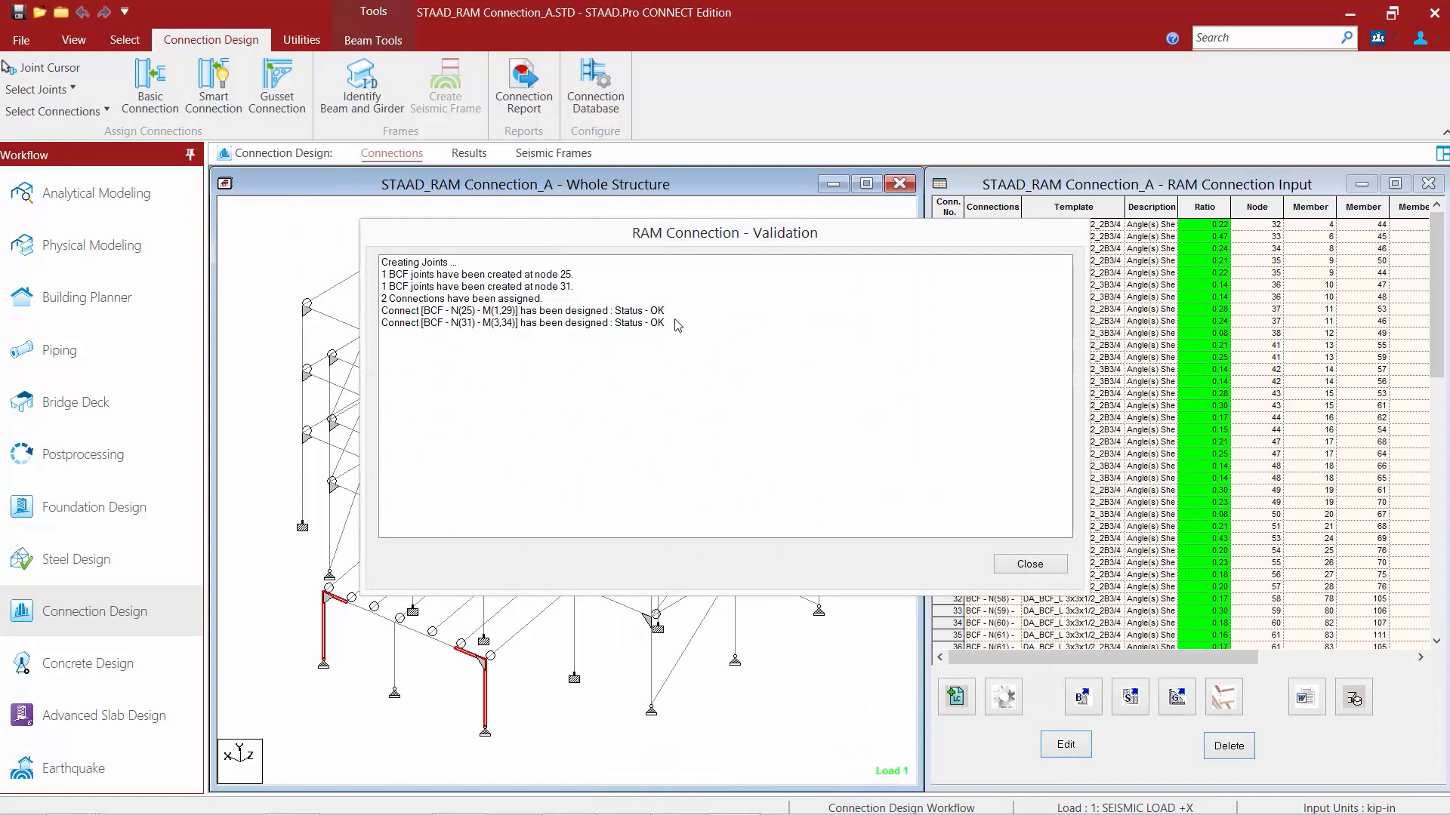
{"action": "left_click", "coordinate": [1030, 564]}
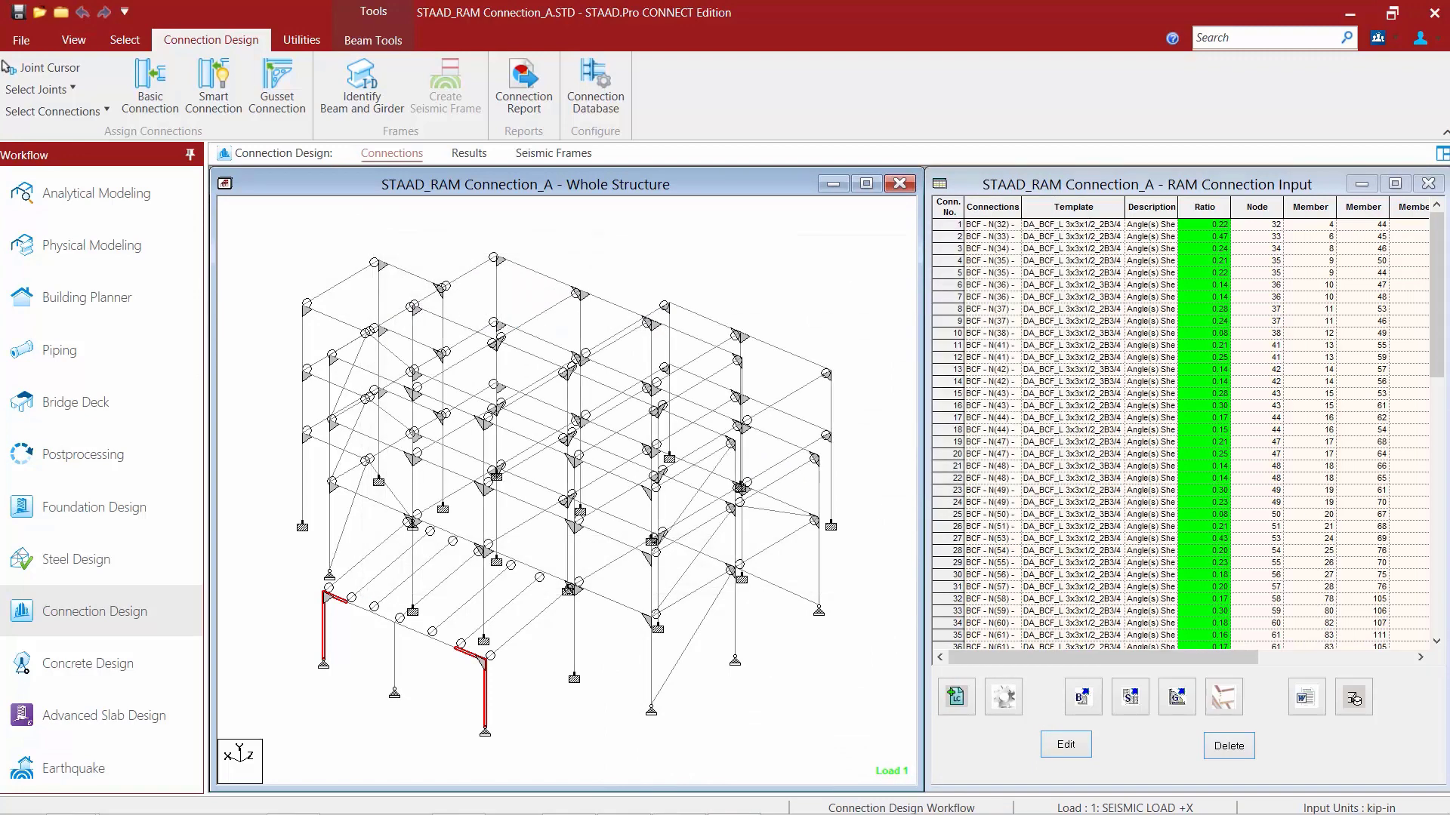
Open the US BCF Welded connection at node 25 from the table, inspect its 3D view and close the Connection Pad
{"action": "left_click_drag", "start_coordinate": [1447, 389], "coordinate": [1435, 666]}
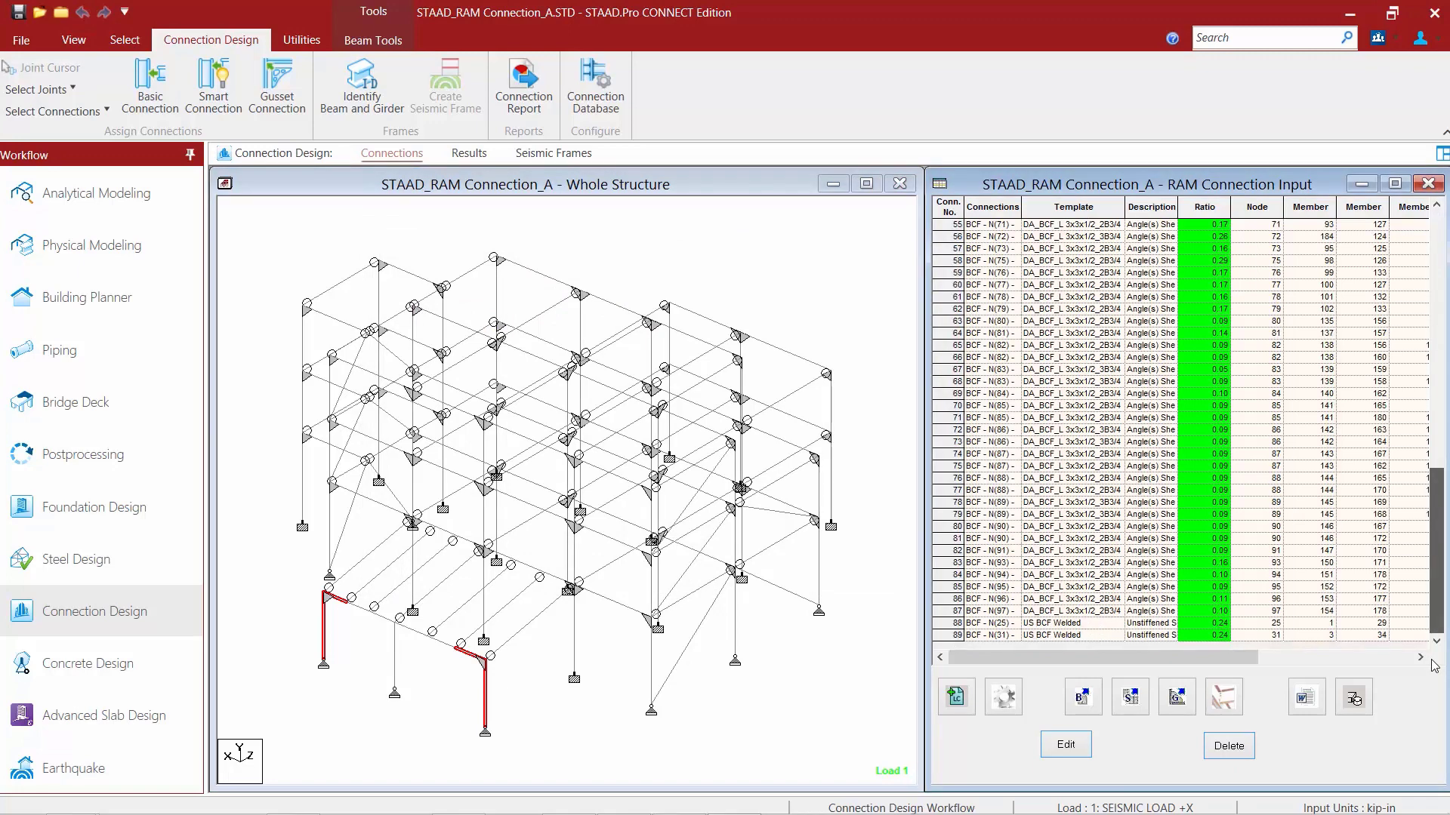
{"action": "left_click", "coordinate": [946, 624]}
{"action": "left_click", "coordinate": [1353, 698]}
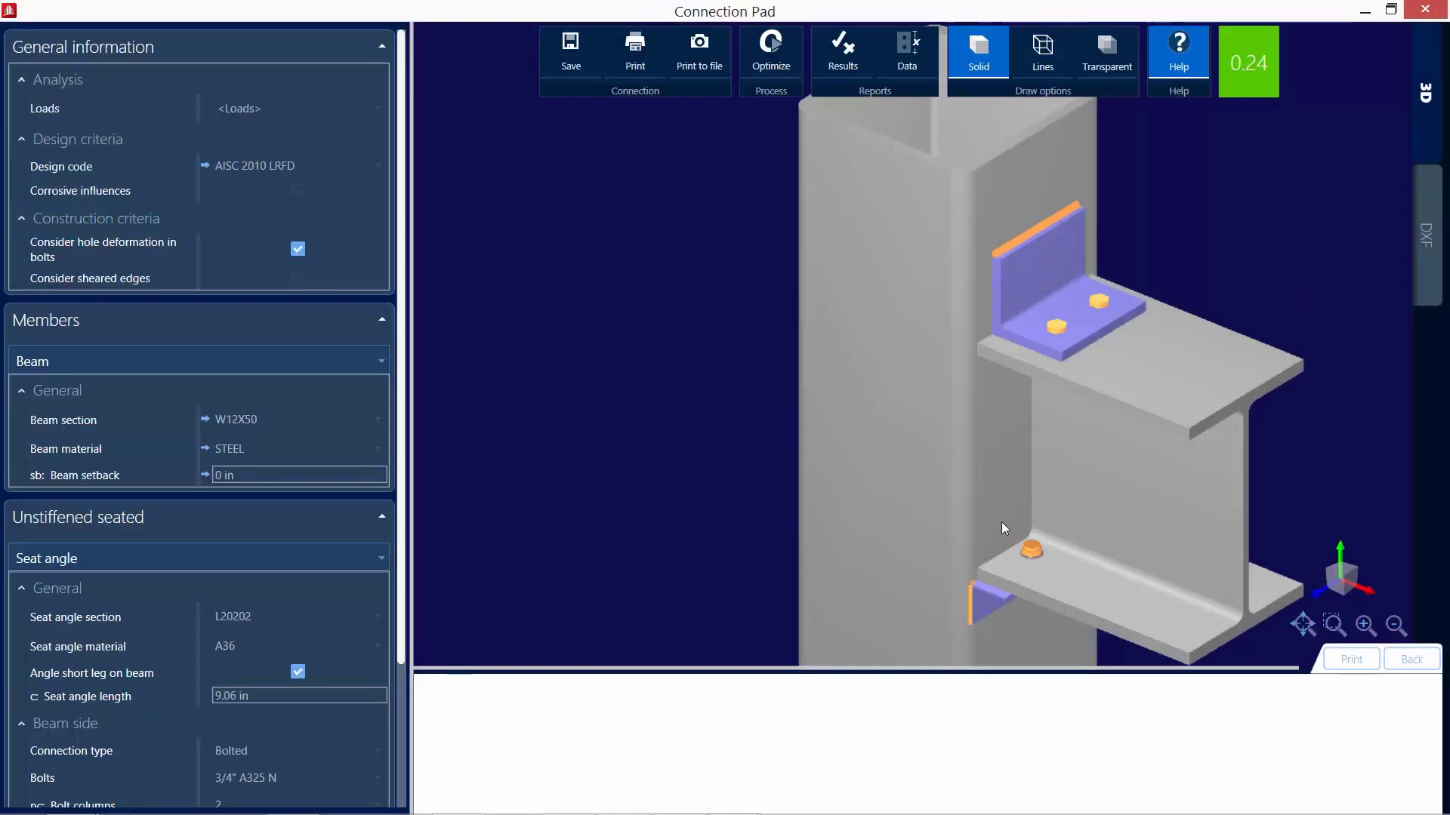
{"action": "left_click", "coordinate": [1424, 9]}
Clear the current selection and select the low front frame's middle column with the beam segments on both sides of it
{"action": "left_click", "coordinate": [876, 455]}
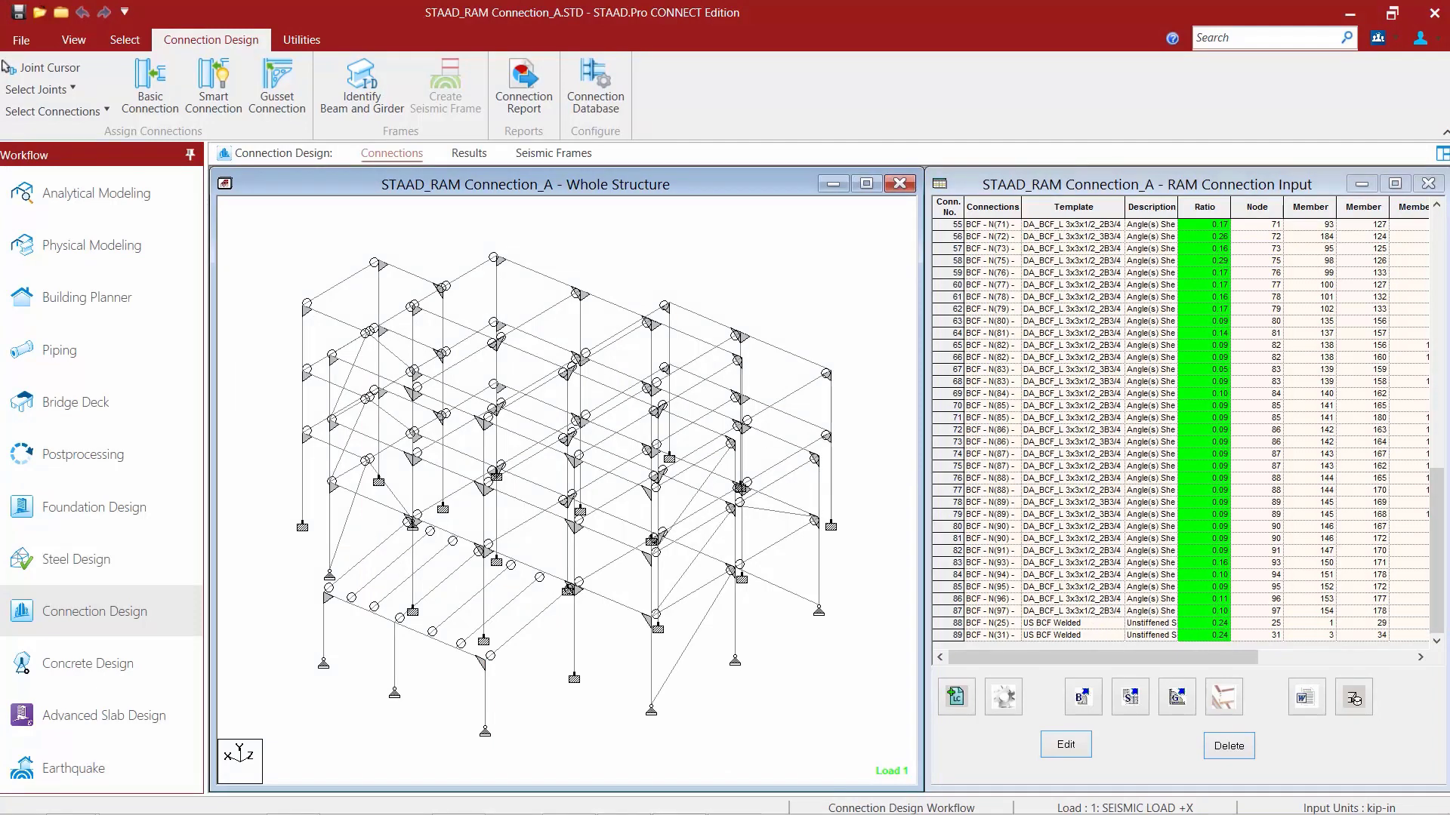
{"action": "left_click", "coordinate": [399, 638]}
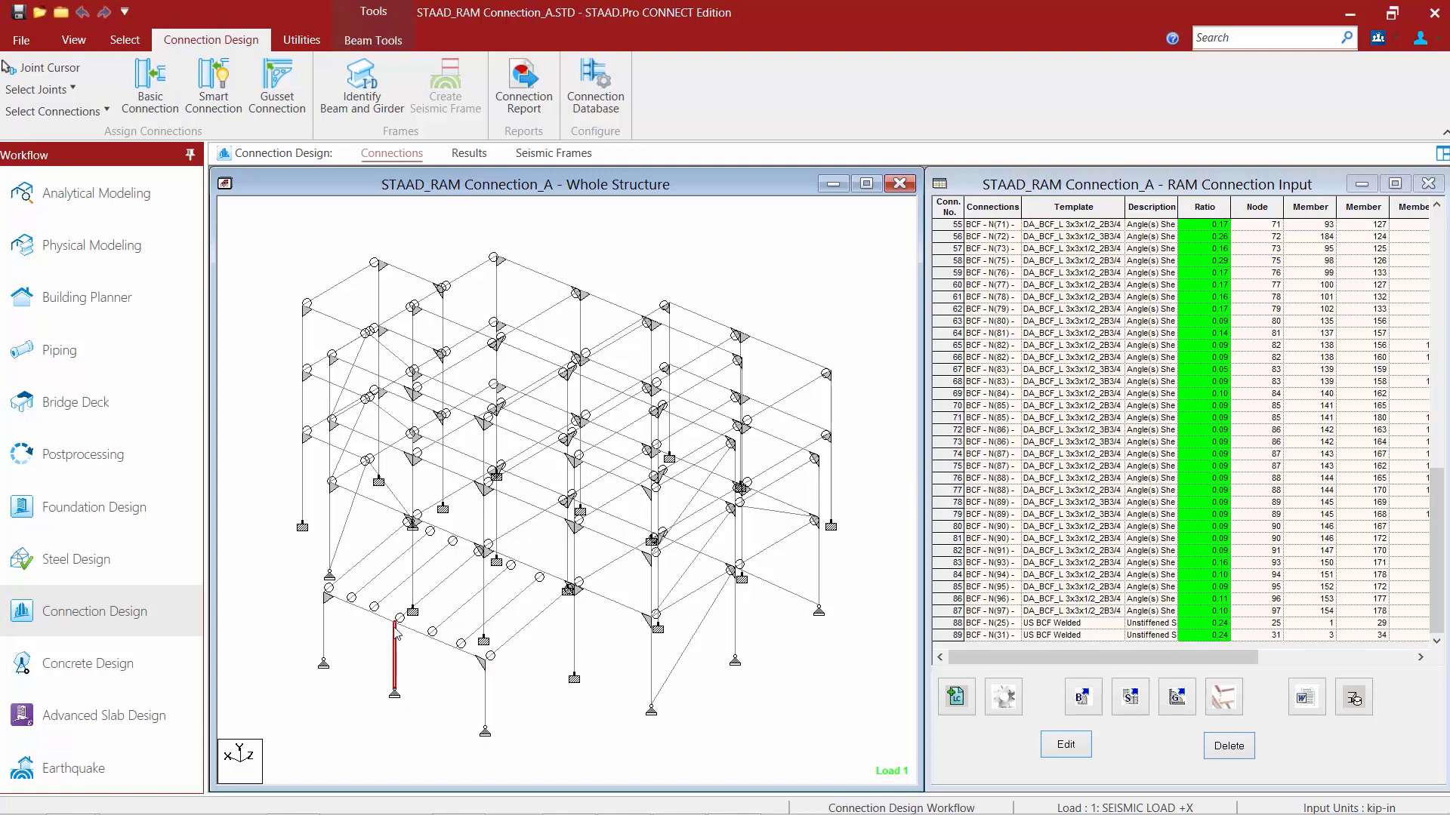
{"action": "left_click", "coordinate": [381, 619], "text": "ctrl"}
Start a basic connection for the selected column and beam segments using the Cap Plate CC (Column Cap Plate) type
{"action": "left_click", "coordinate": [143, 81]}
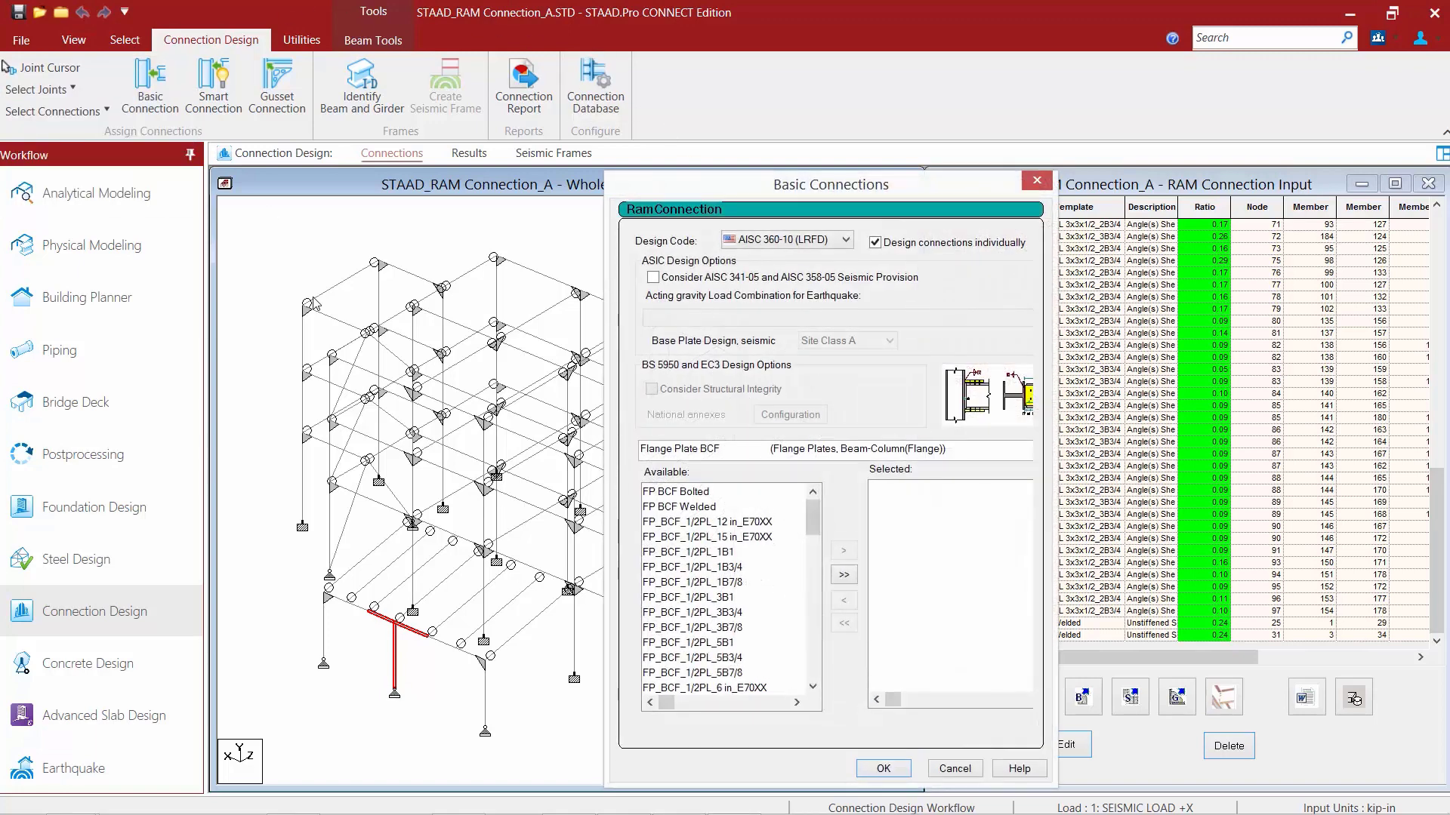
{"action": "left_click", "coordinate": [713, 448]}
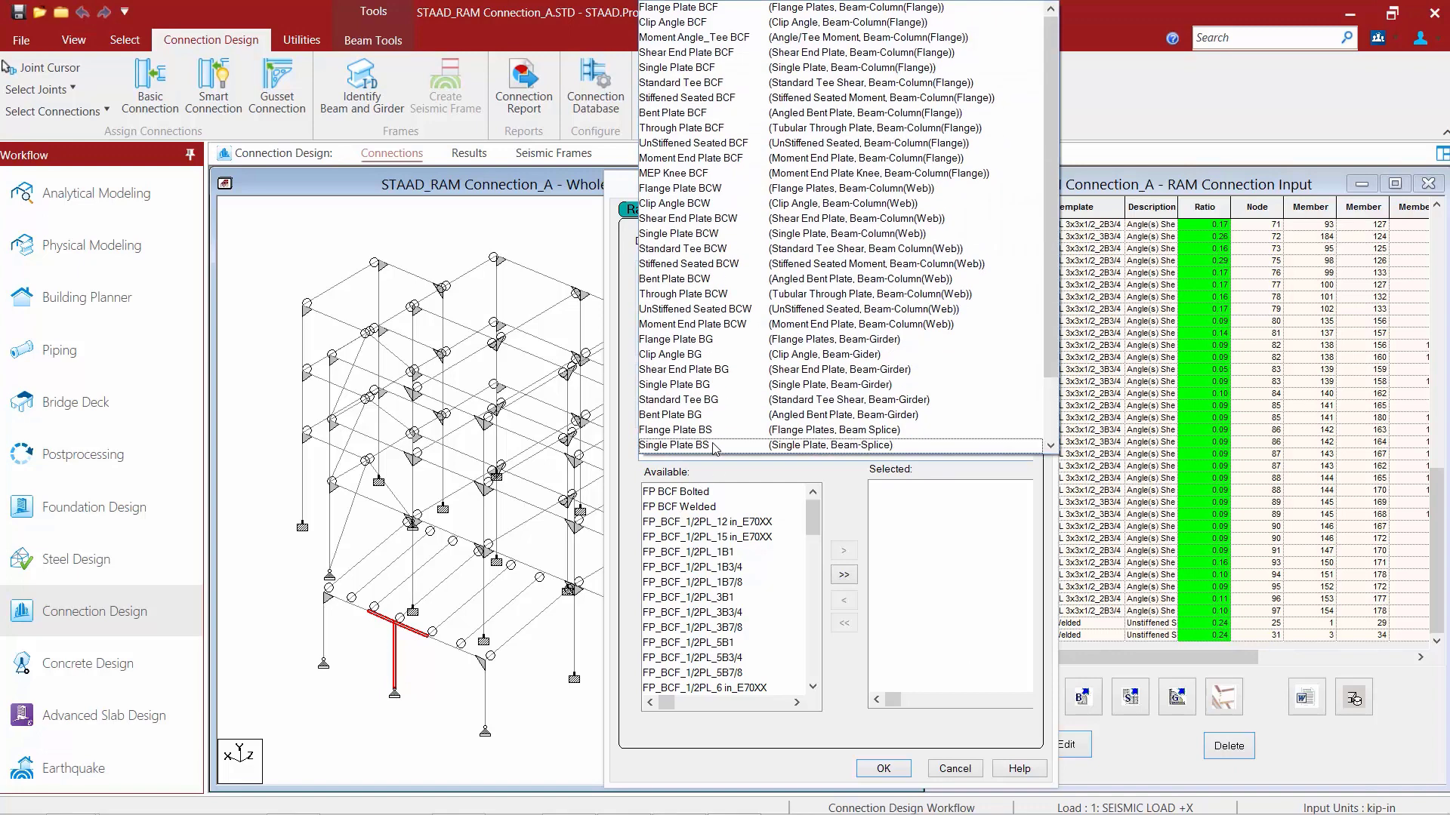
{"action": "scroll", "coordinate": [713, 449], "scroll_direction": "down", "scroll_amount": 2}
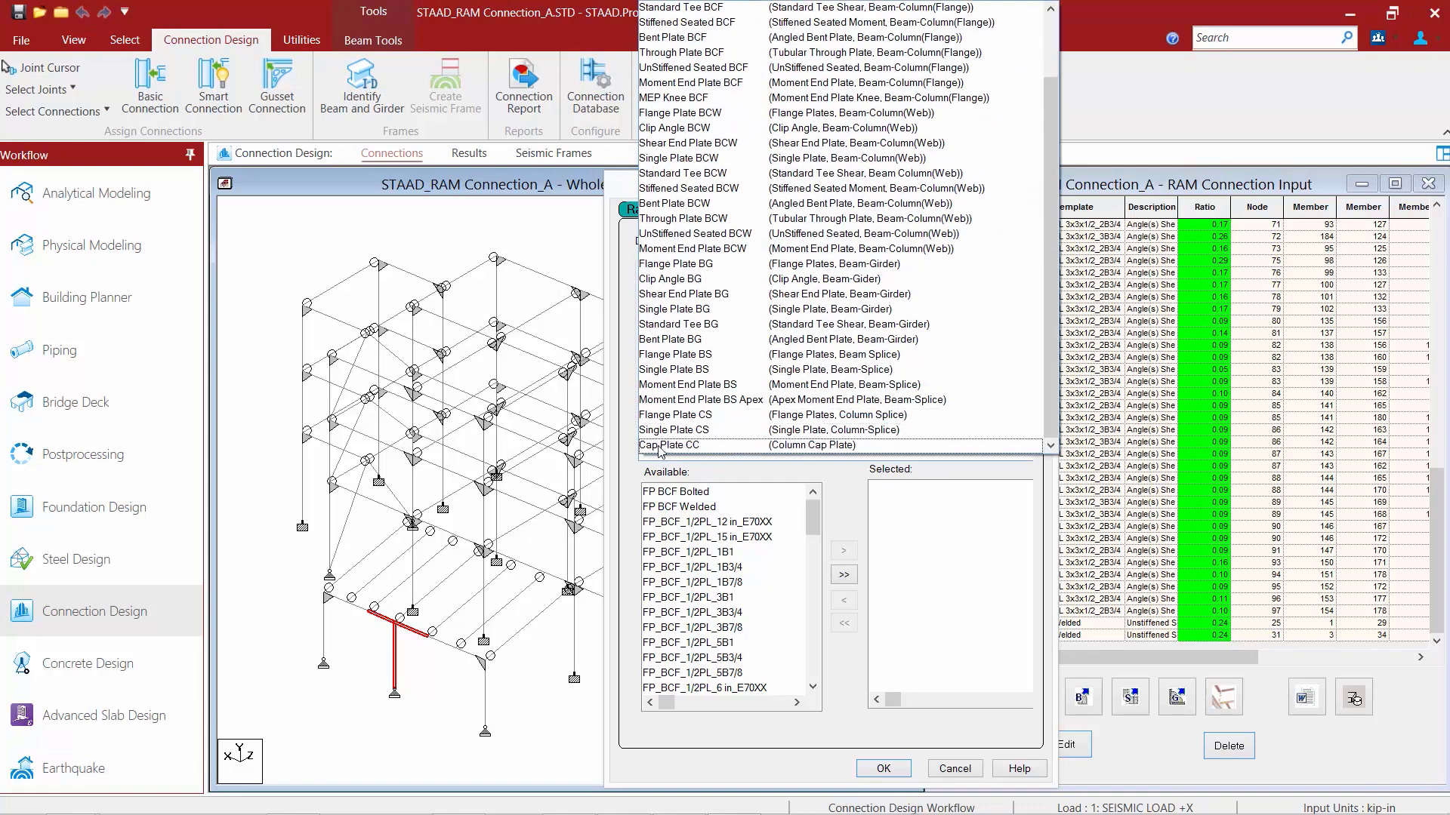
{"action": "left_click", "coordinate": [659, 447]}
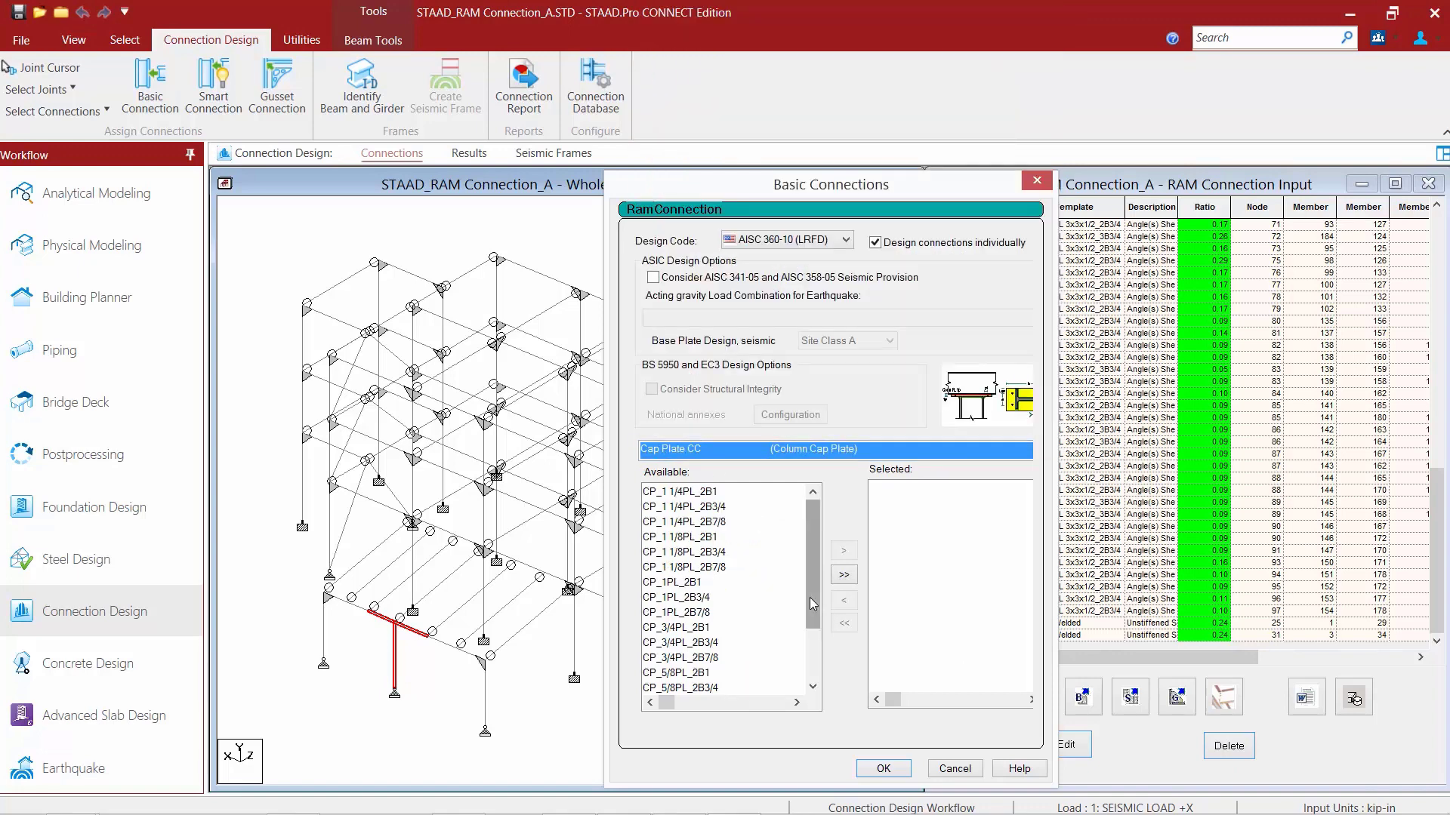
Add the six CP templates ending in 2B3/4 (1 1/4, 1 1/8, 1, 3/4, 5/8 and 7/8 plates) and assign them to the selected members
{"action": "left_click", "coordinate": [708, 508]}
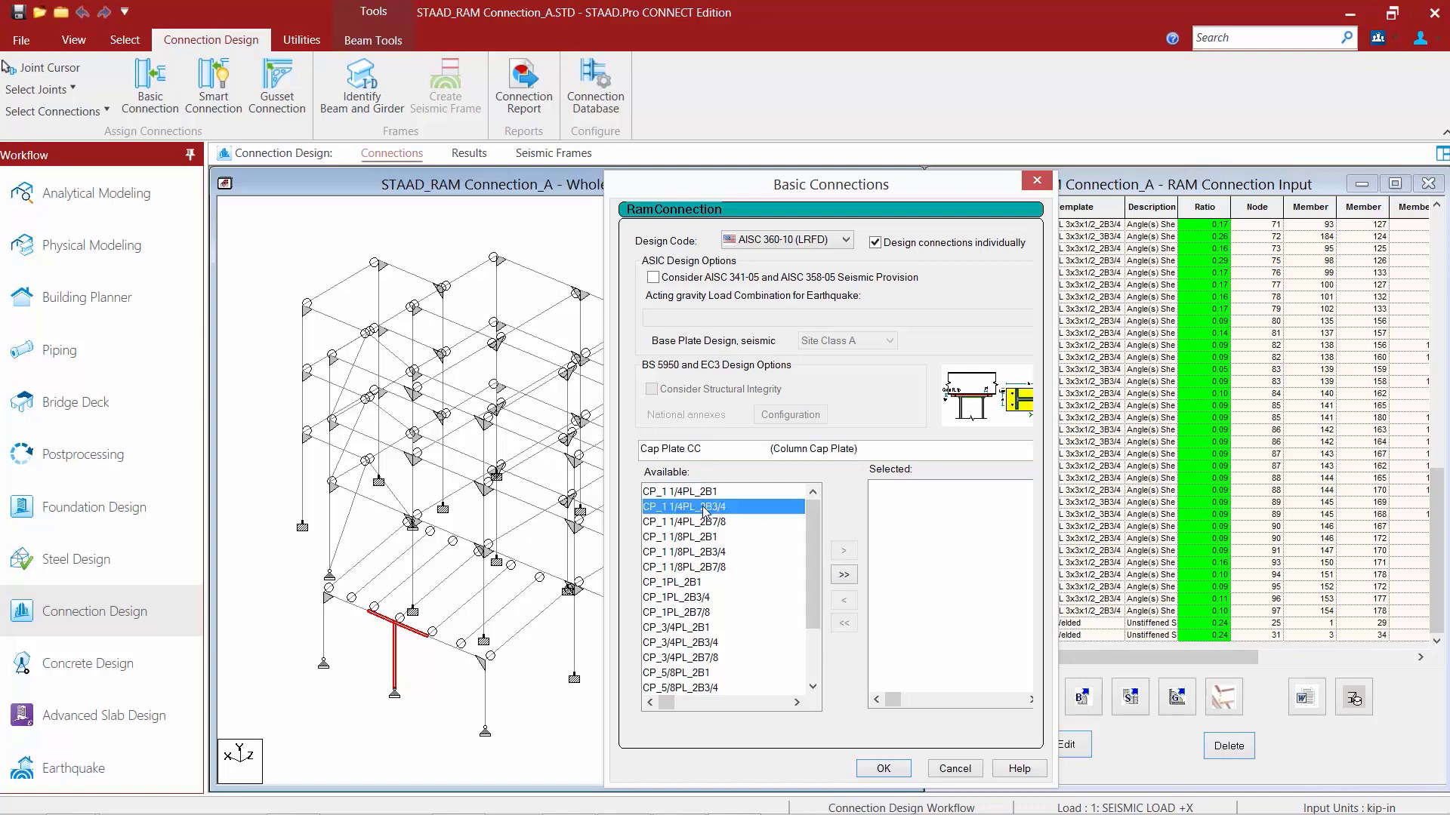
{"action": "left_click", "coordinate": [709, 552], "text": "ctrl"}
{"action": "left_click", "coordinate": [691, 597], "text": "ctrl"}
{"action": "left_click", "coordinate": [713, 642], "text": "ctrl"}
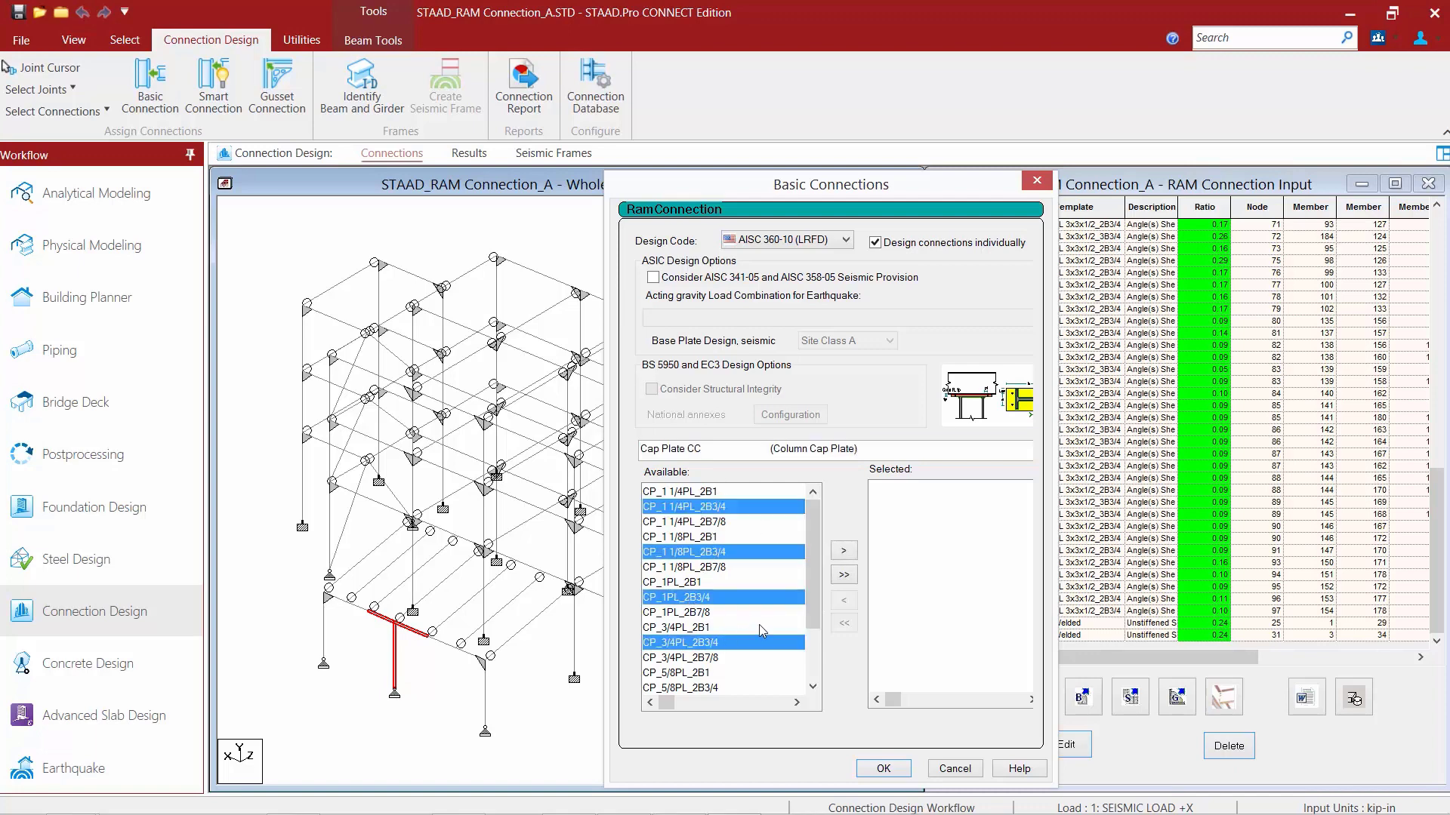
{"action": "scroll", "coordinate": [759, 624], "scroll_direction": "down", "scroll_amount": 1}
{"action": "left_click", "coordinate": [717, 643], "text": "ctrl"}
{"action": "scroll", "coordinate": [738, 660], "scroll_direction": "down", "scroll_amount": 1}
{"action": "left_click", "coordinate": [715, 658], "text": "ctrl"}
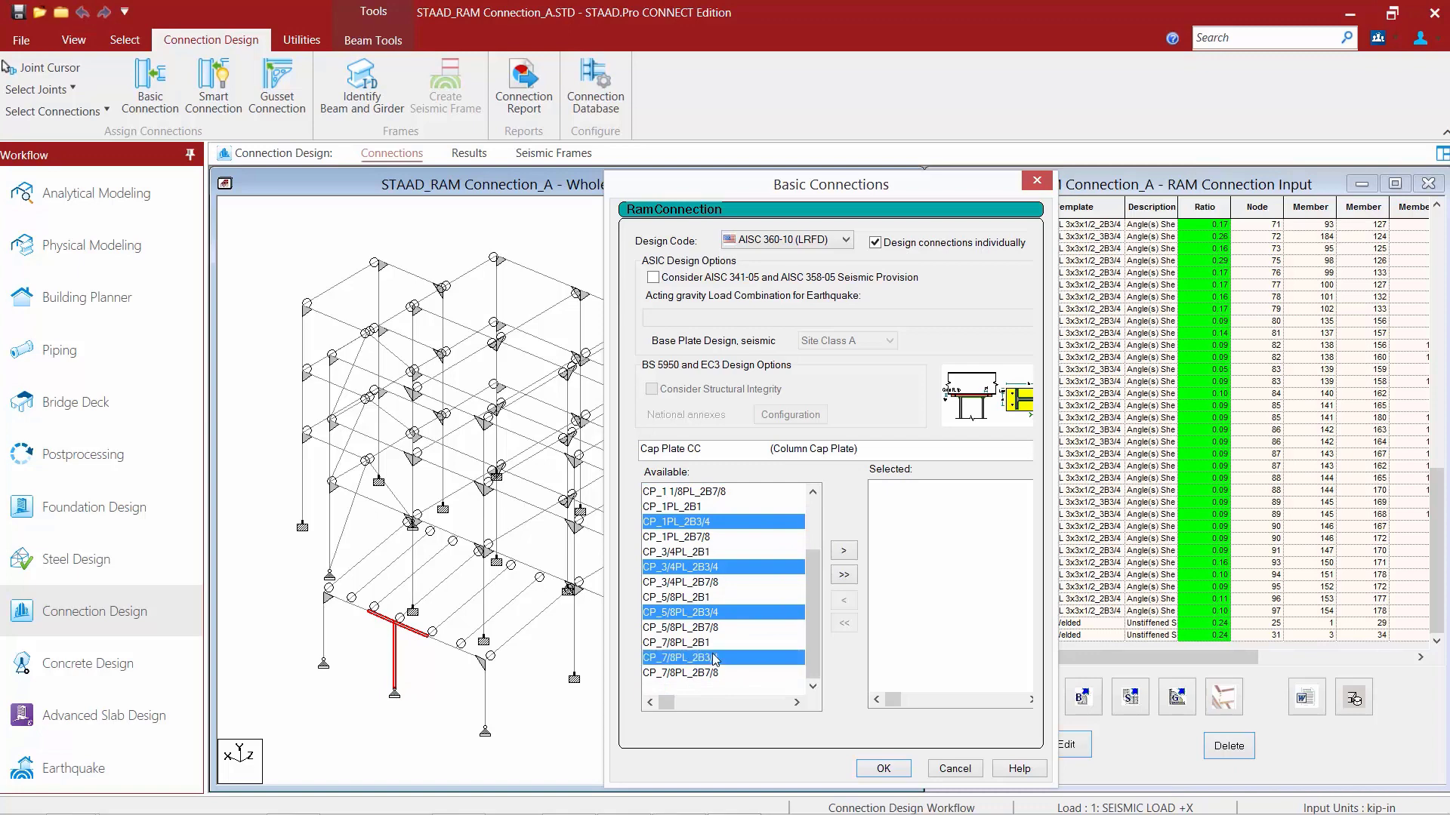
{"action": "left_click", "coordinate": [838, 556]}
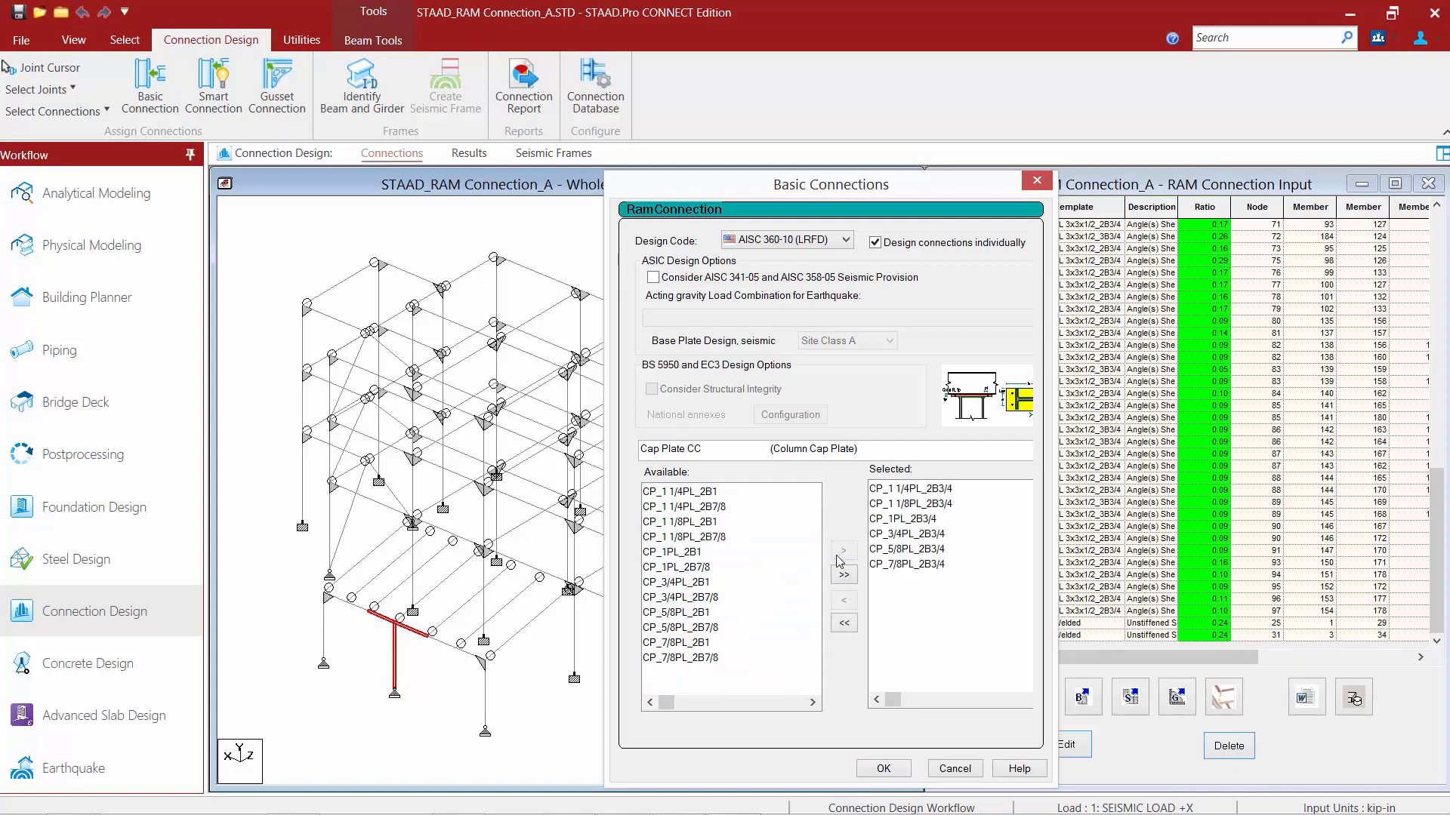
{"action": "left_click", "coordinate": [883, 767]}
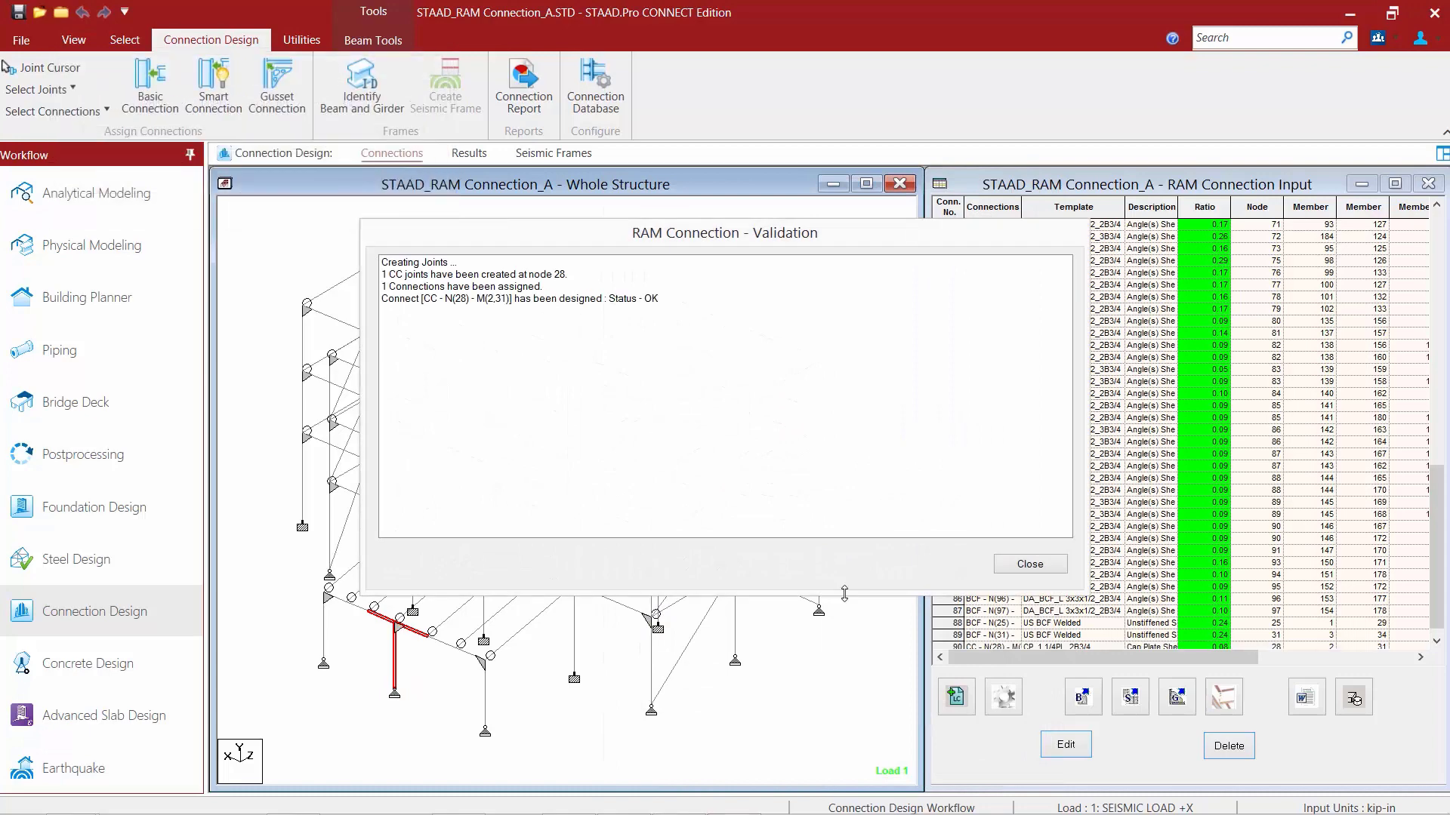
{"action": "left_click", "coordinate": [1030, 564]}
Open the cap plate connection at node 28 from the table, inspect its 3D view, close the Connection Pad and clear the selection
{"action": "scroll", "coordinate": [1432, 588], "scroll_direction": "down", "scroll_amount": 1}
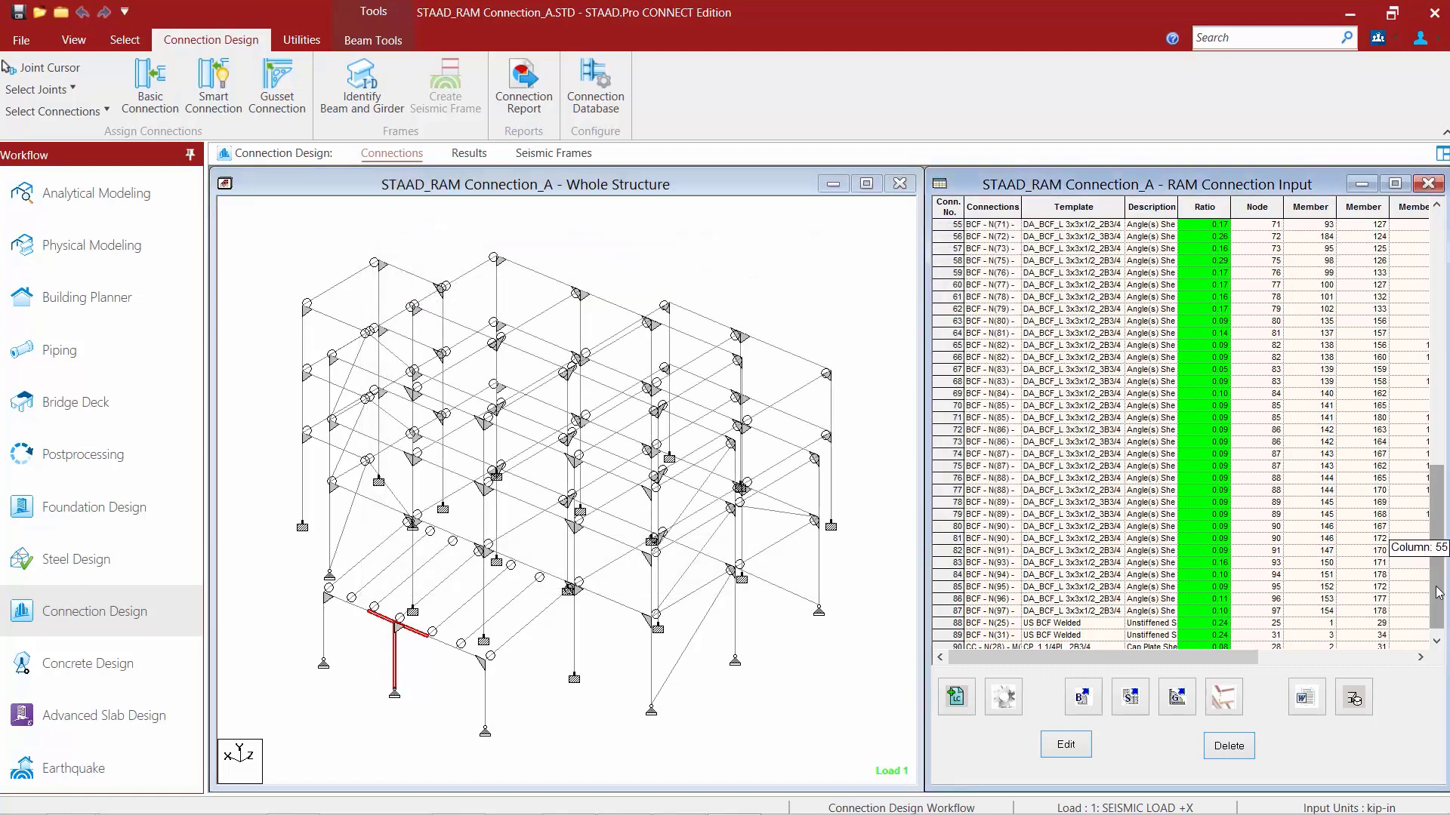
{"action": "double_click", "coordinate": [953, 635]}
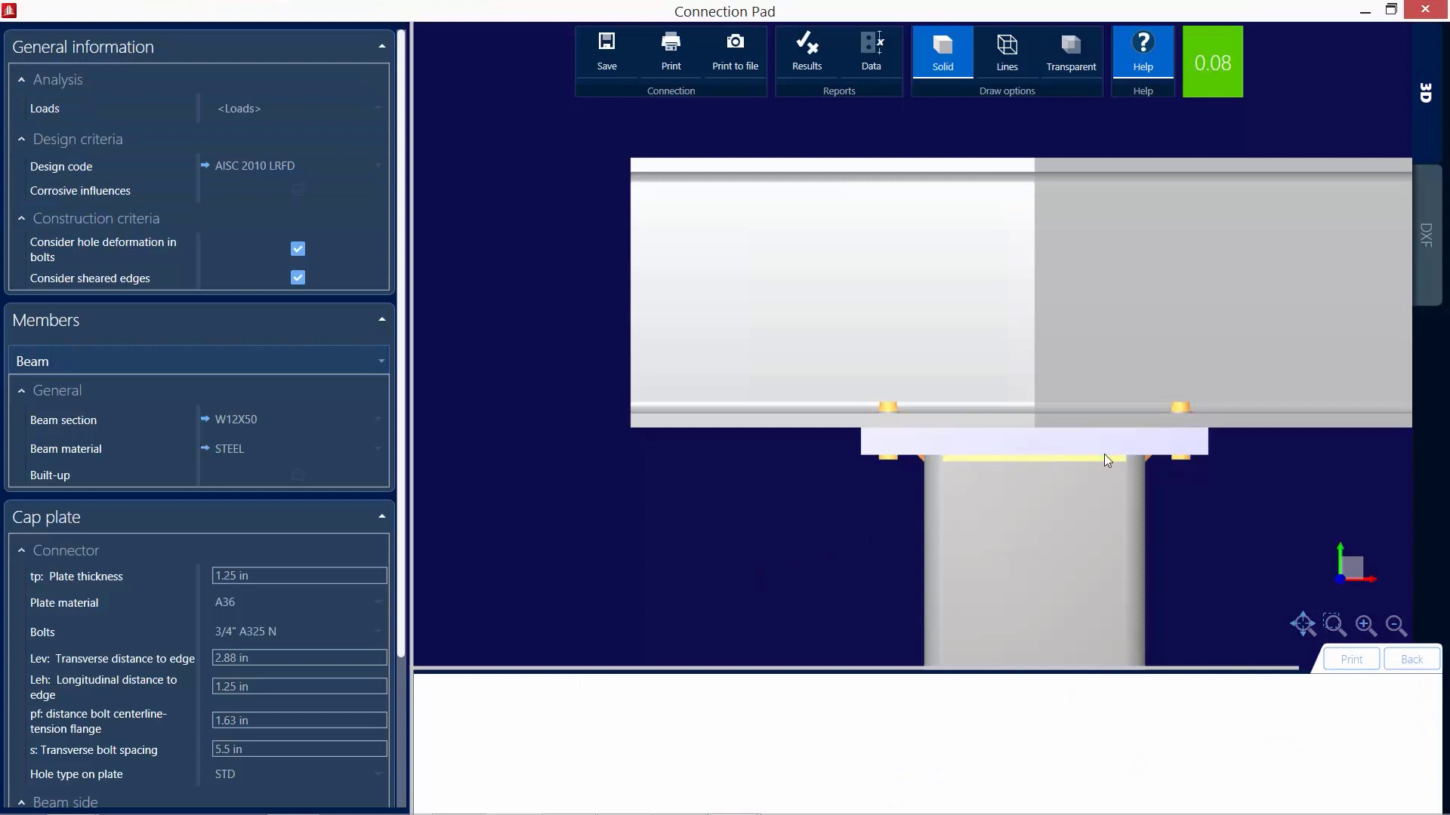
{"action": "left_click_drag", "start_coordinate": [1104, 455], "coordinate": [1048, 501]}
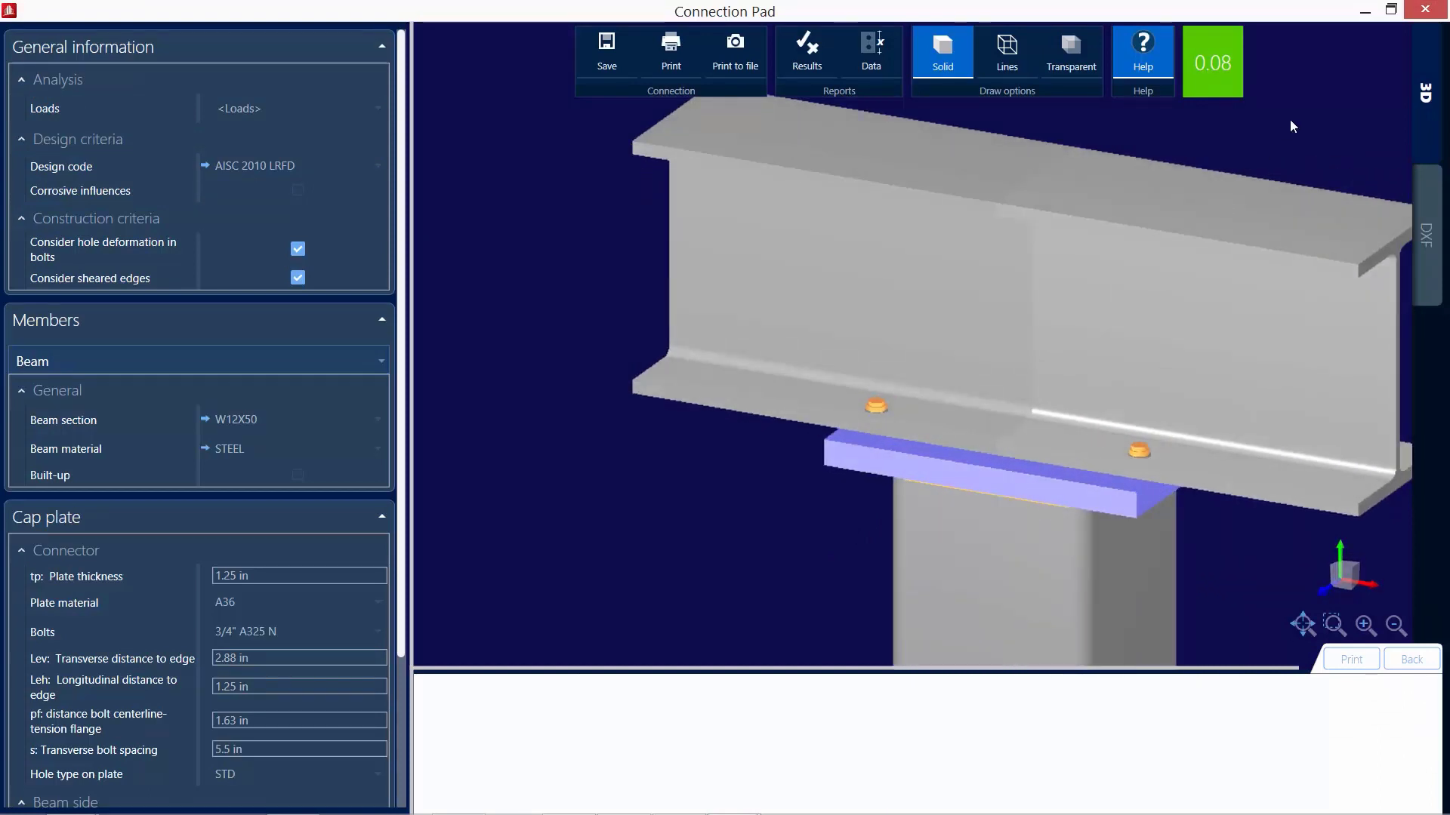
{"action": "left_click", "coordinate": [1425, 9]}
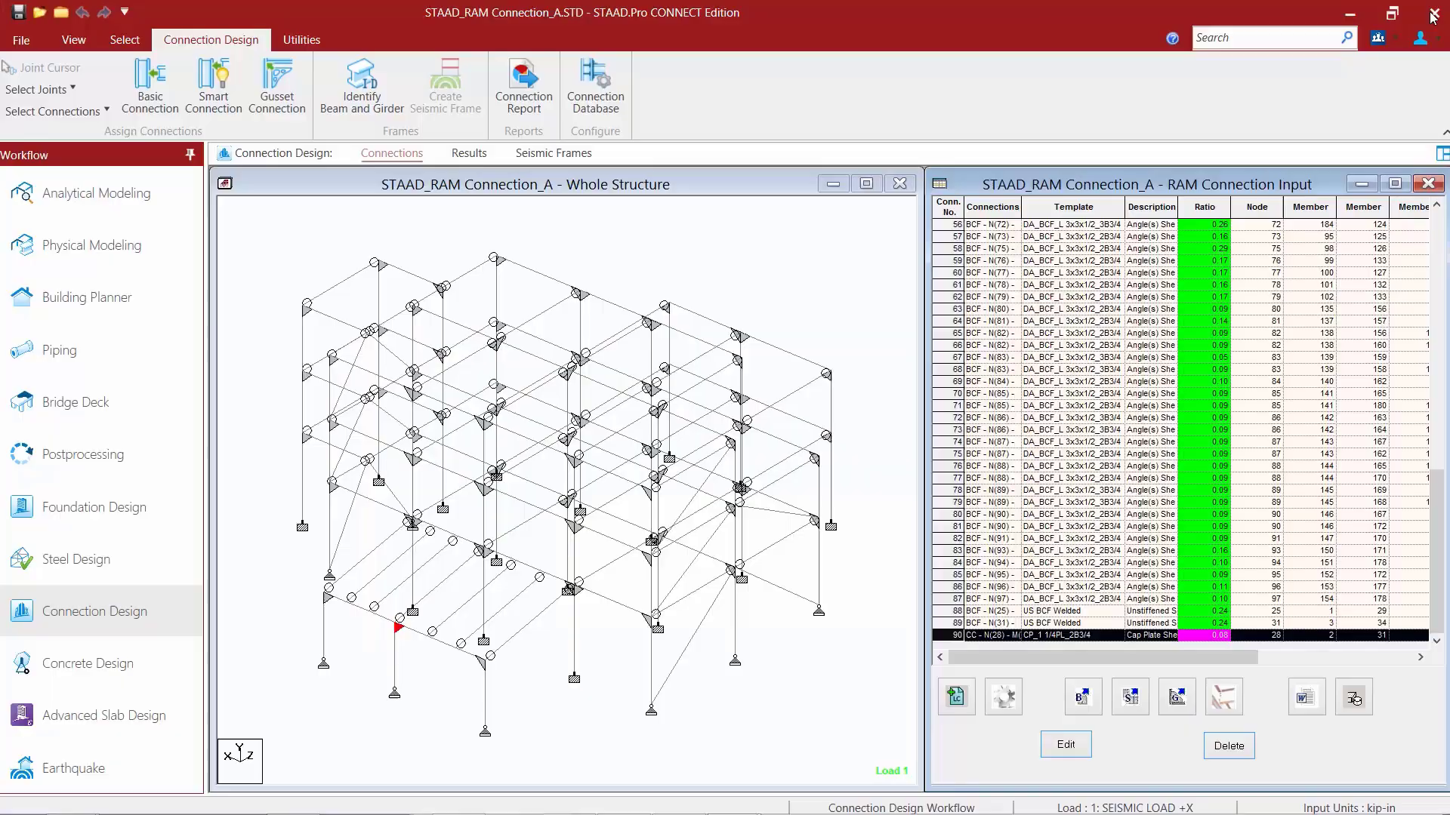
{"action": "left_click", "coordinate": [715, 247]}
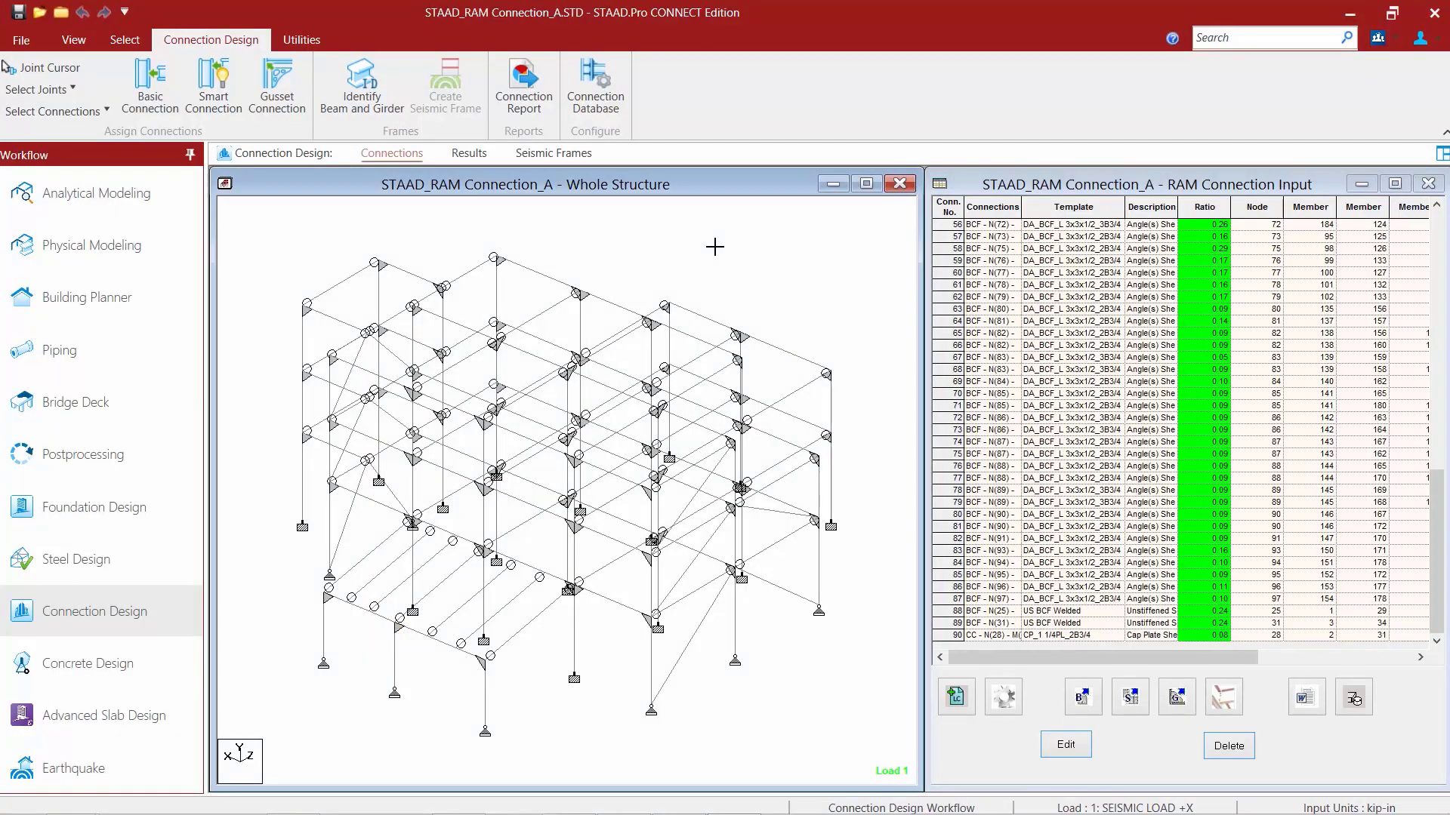